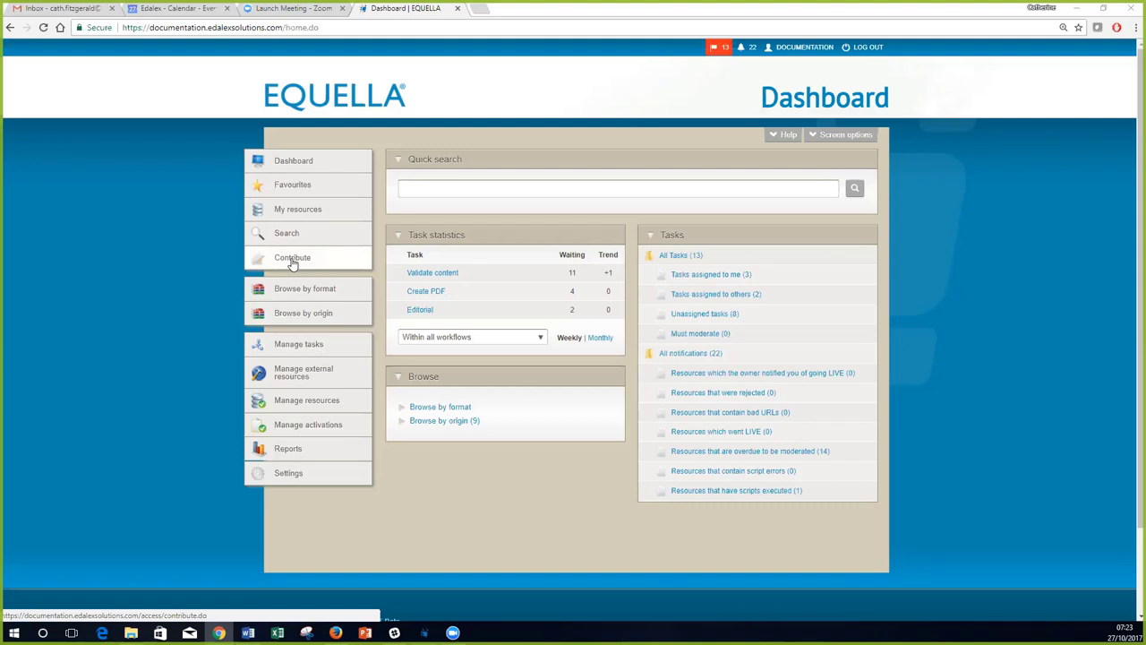
# Start contributing a new item to the Teaching Resources collection.
pyautogui.click(292, 259)
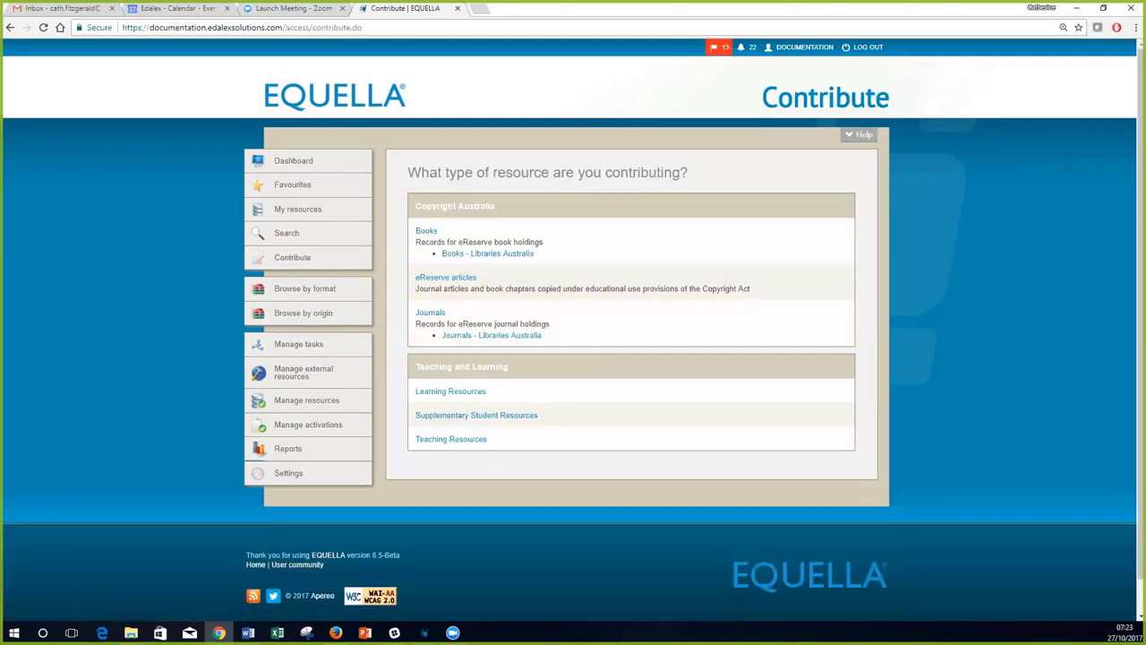
pyautogui.click(455, 440)
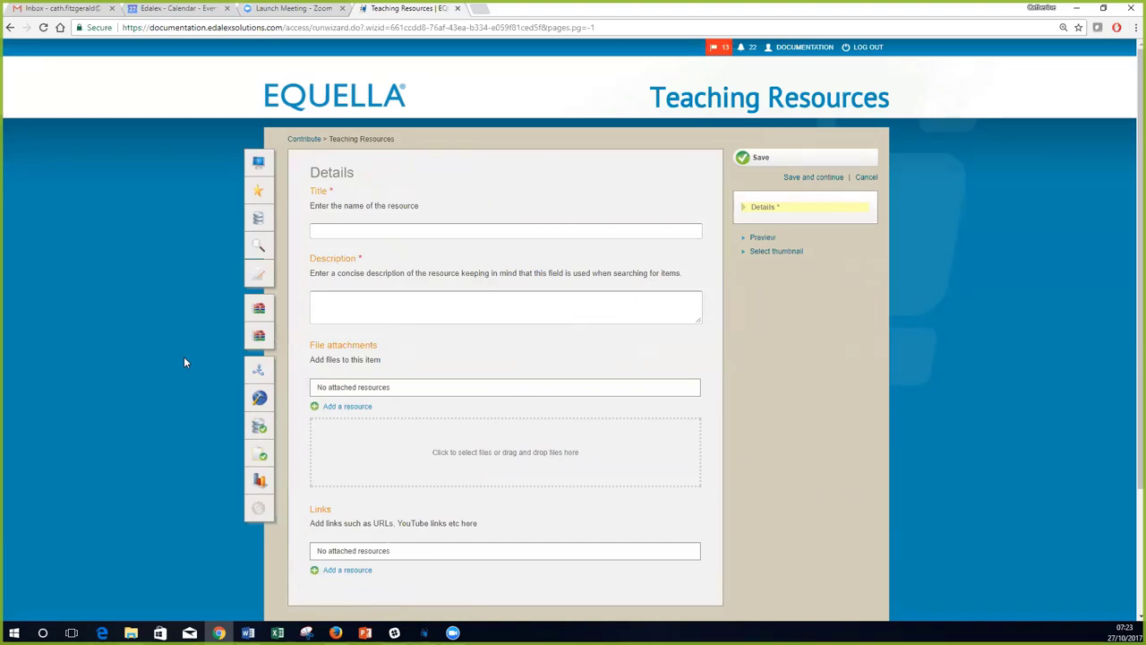
pyautogui.scroll(-1, 184, 361)
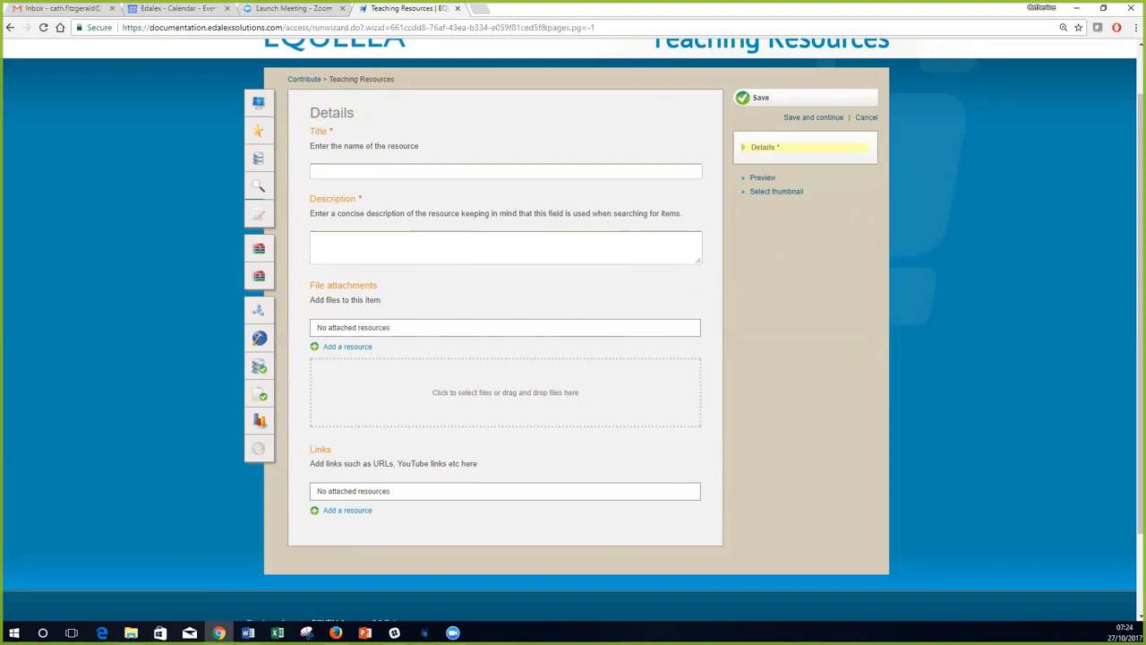
# Attach the devil-baby1 image from the Demo files folder to the new resource's file attachments.
pyautogui.moveTo(131, 632)
pyautogui.click(131, 633)
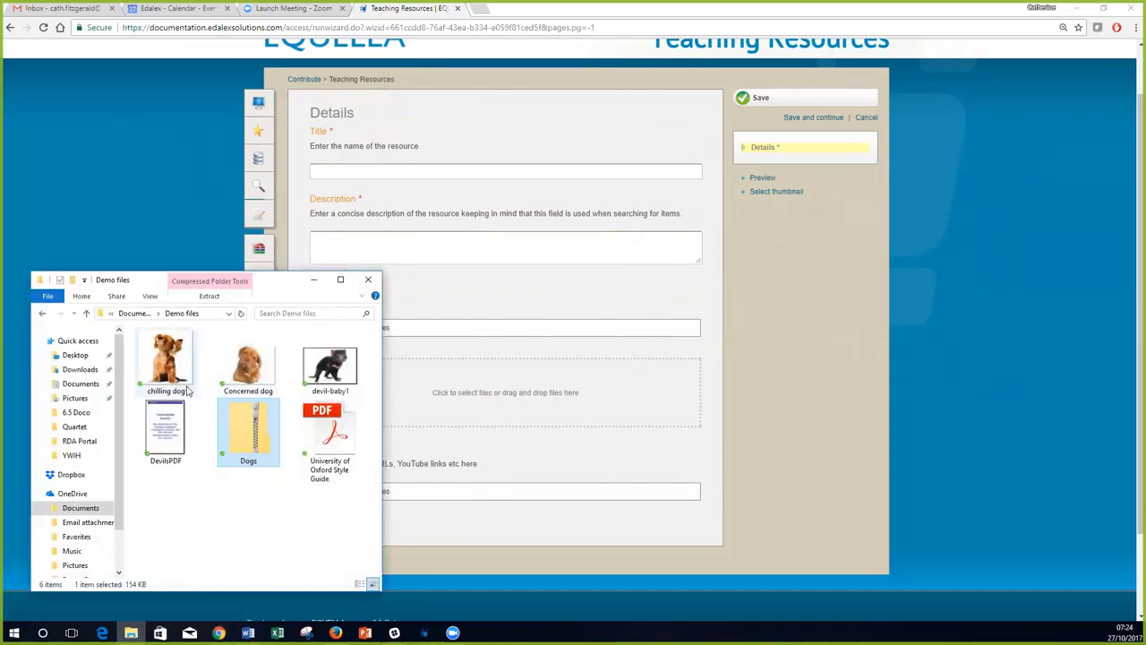
pyautogui.moveTo(330, 367); pyautogui.dragTo(486, 409)
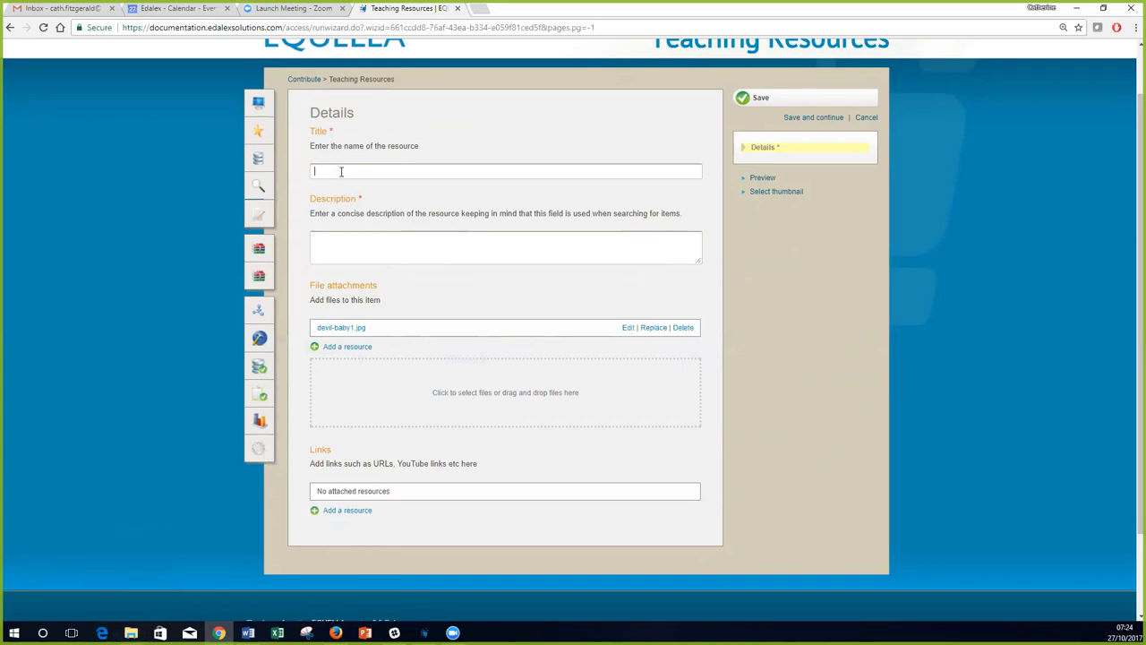
# Enter the resource title "Tassie Devils" and the description "Devils".
pyautogui.write('Tassie Devils')
pyautogui.click(358, 242)
pyautogui.write('Devils')
# Attach DevilsPDF and chilling dog together from the Demo files folder to the resource's file attachments.
pyautogui.click(130, 633)
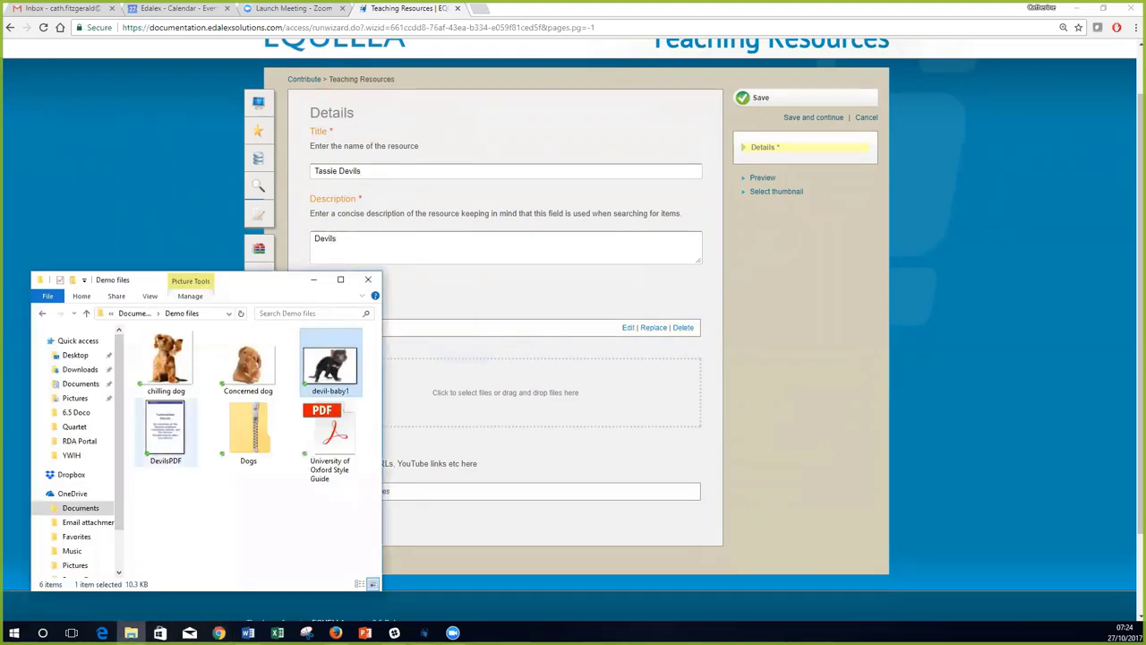
pyautogui.click(171, 428)
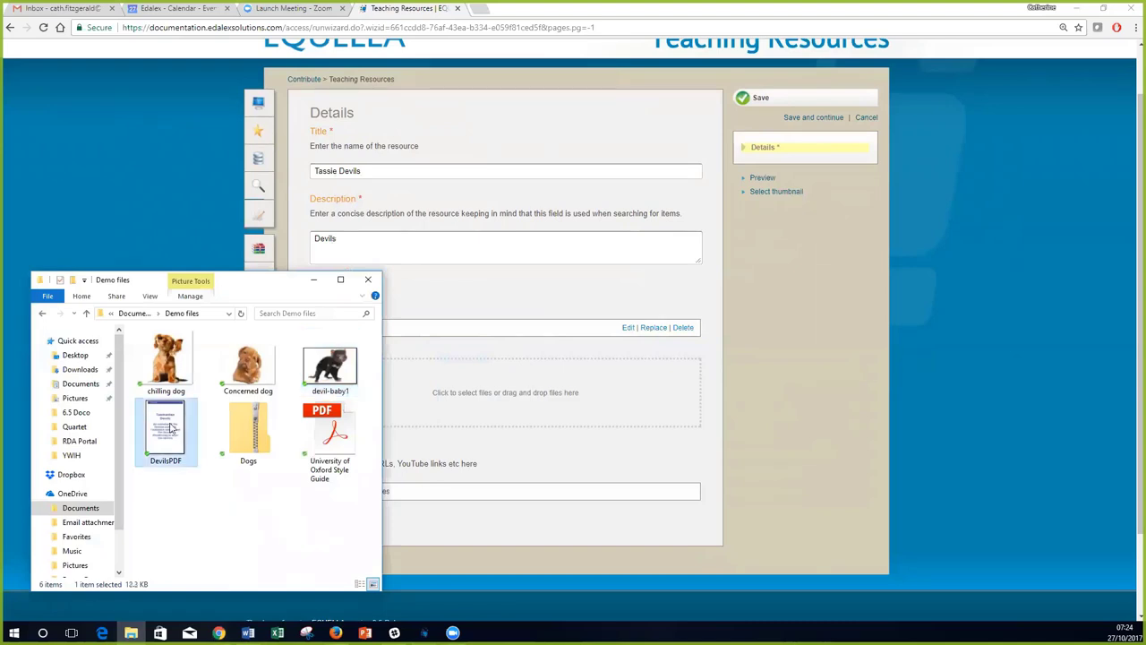
pyautogui.keyDown('ctrl'); pyautogui.click(170, 358); pyautogui.keyUp('ctrl')
pyautogui.moveTo(170, 358); pyautogui.dragTo(522, 413)
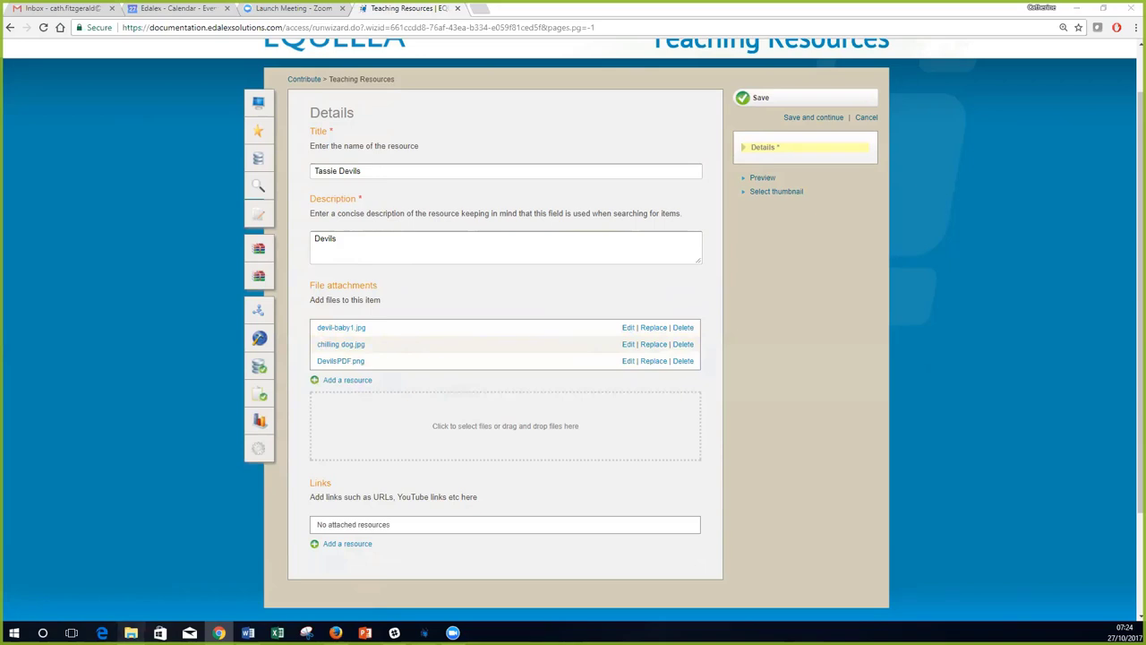
# Try to attach the Dogs zip file from the Demo files folder, and stay on the contribution page.
pyautogui.click(131, 633)
pyautogui.click(253, 434)
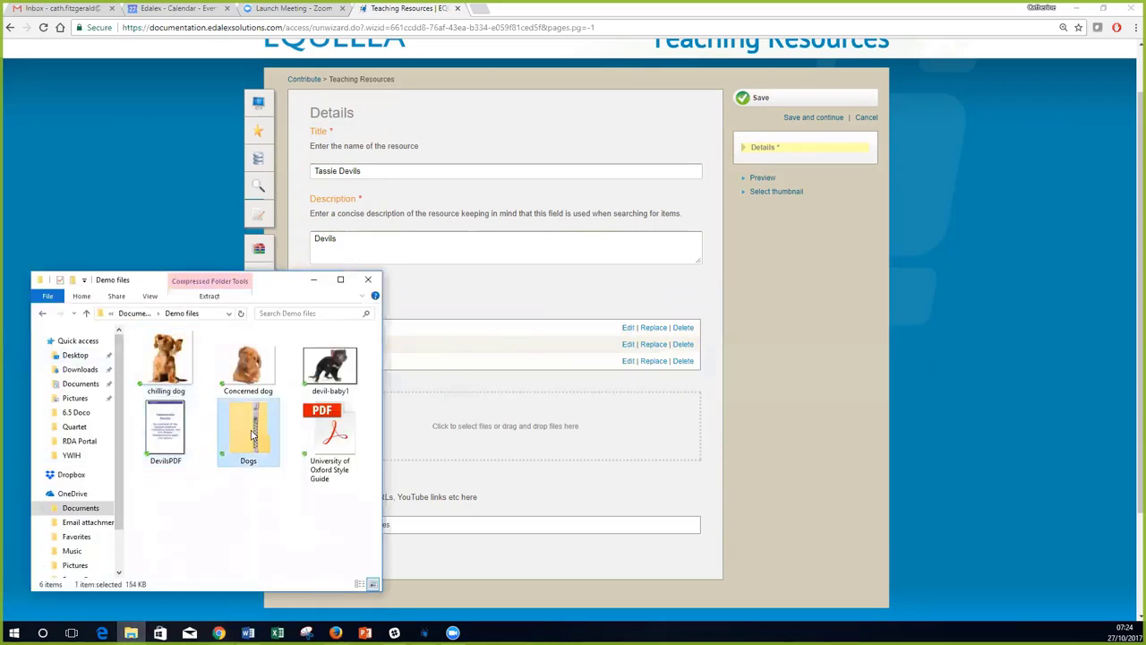
pyautogui.moveTo(253, 435); pyautogui.dragTo(525, 364)
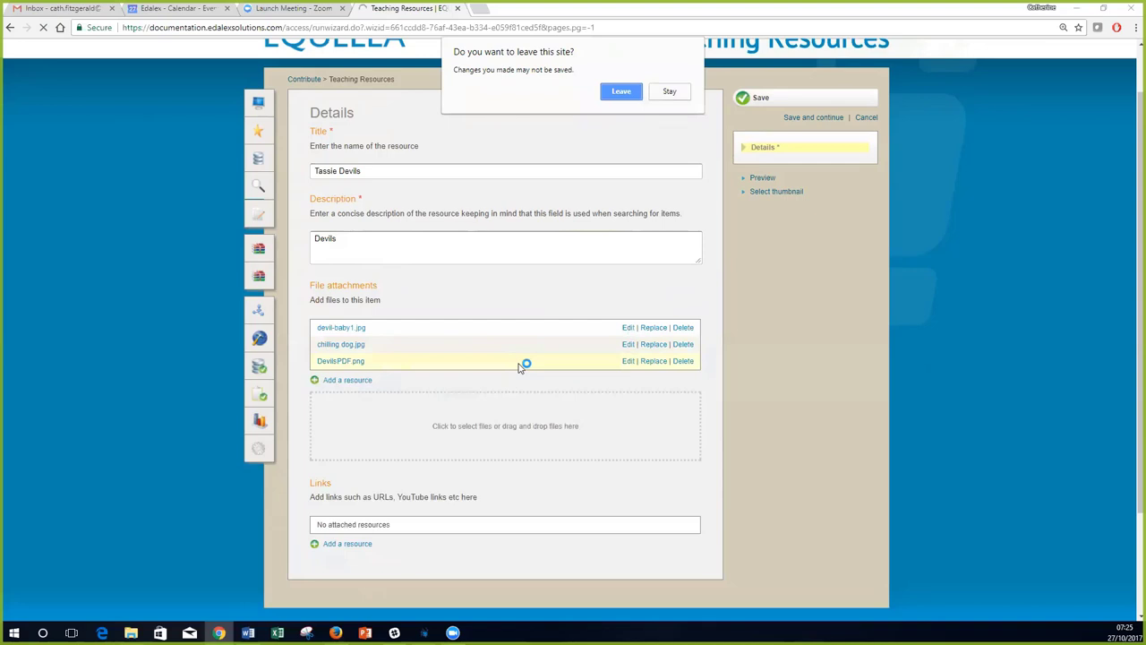
pyautogui.click(668, 91)
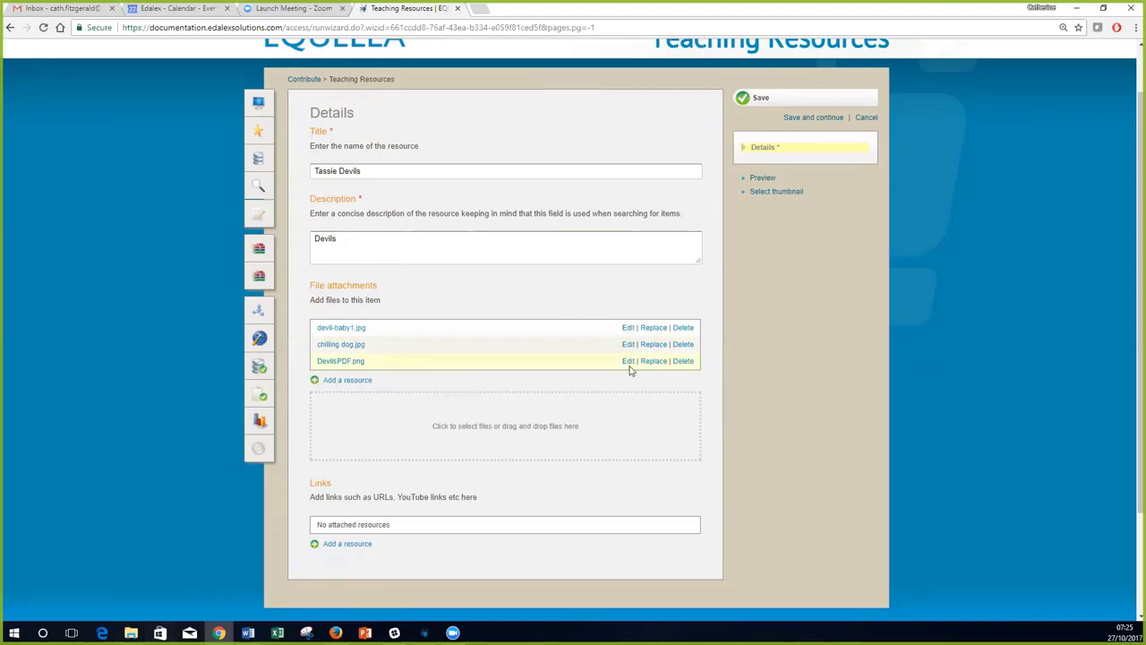
# Delete the DevilsPDF.png, chilling dog.jpg and devil-baby1.jpg attachments from the resource.
pyautogui.click(683, 361)
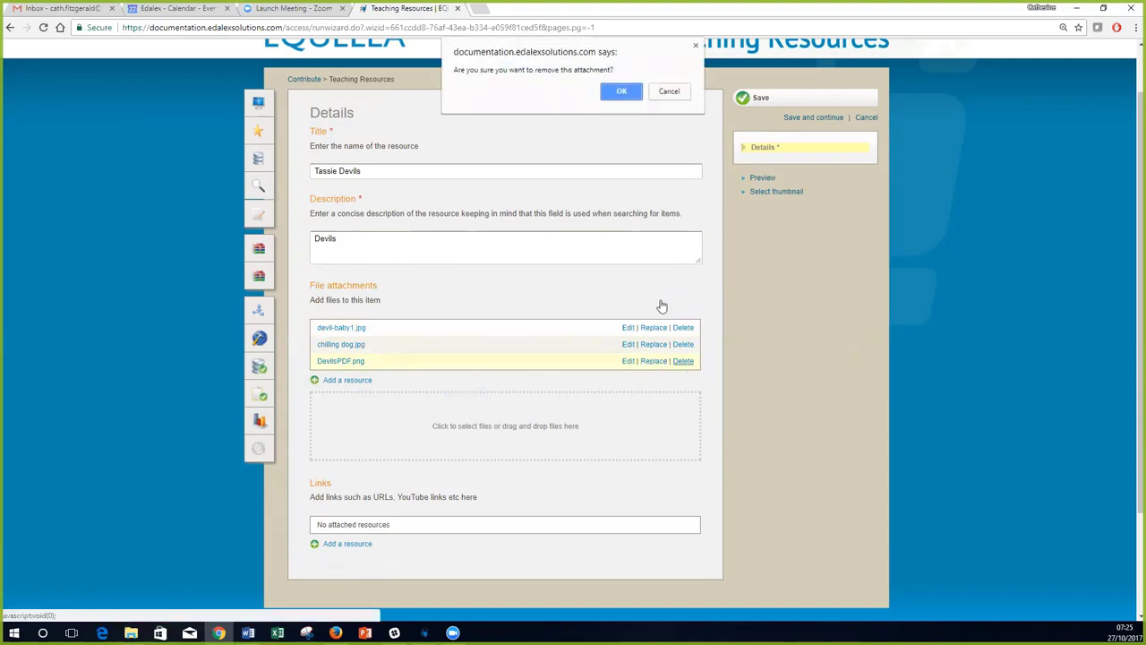
pyautogui.click(621, 91)
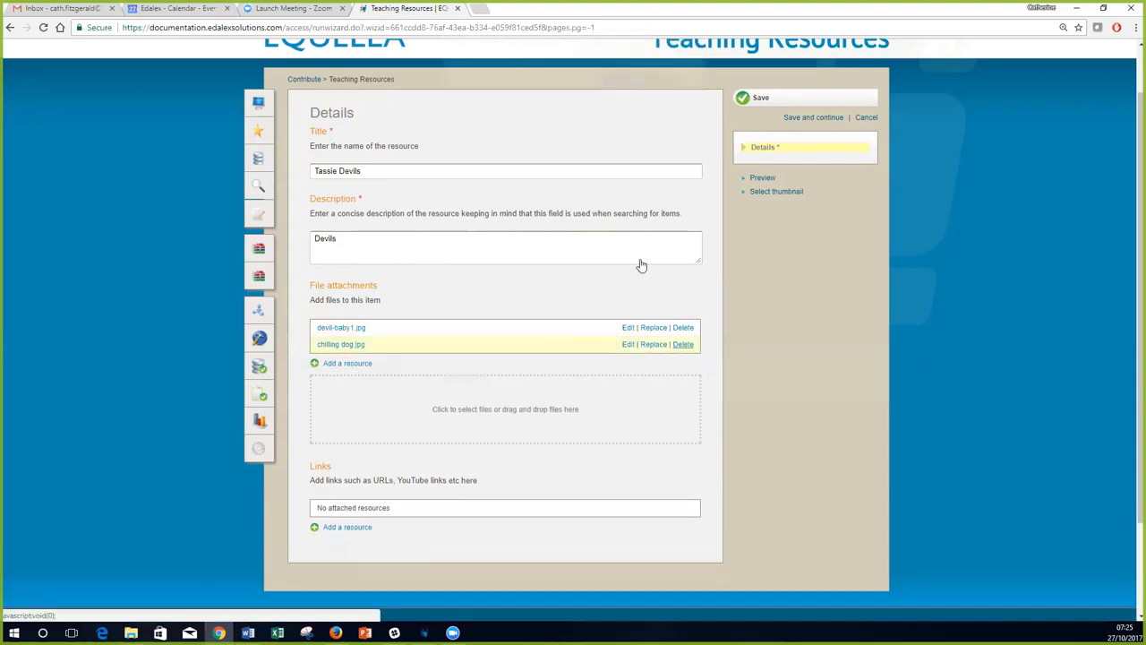
pyautogui.click(621, 93)
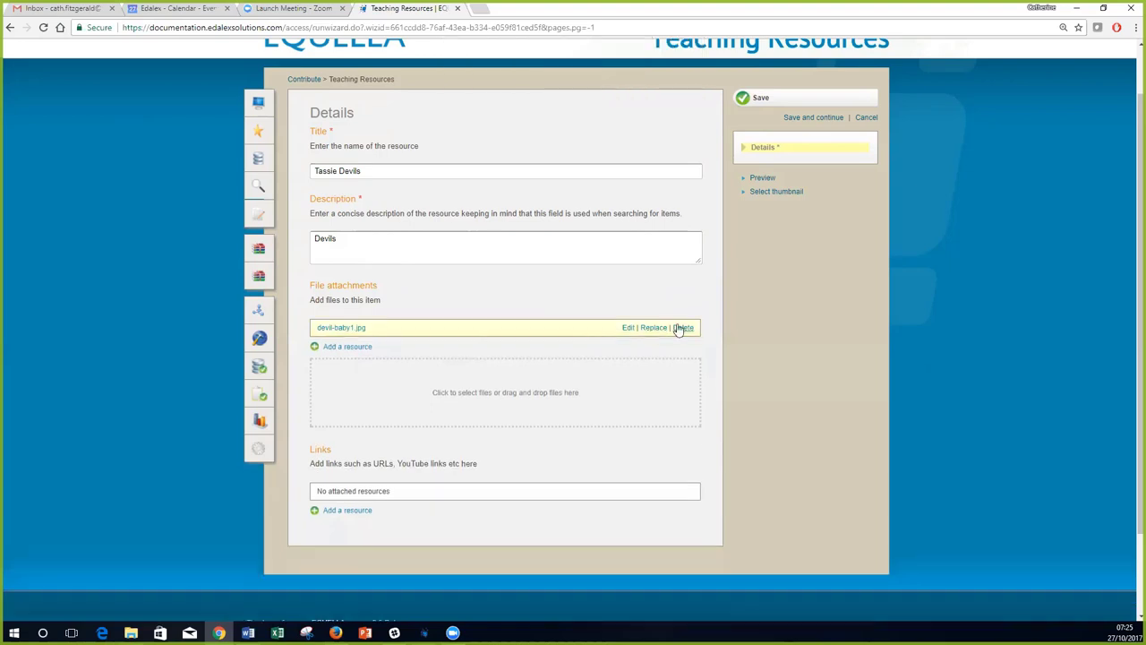
pyautogui.click(683, 328)
pyautogui.press('Return')
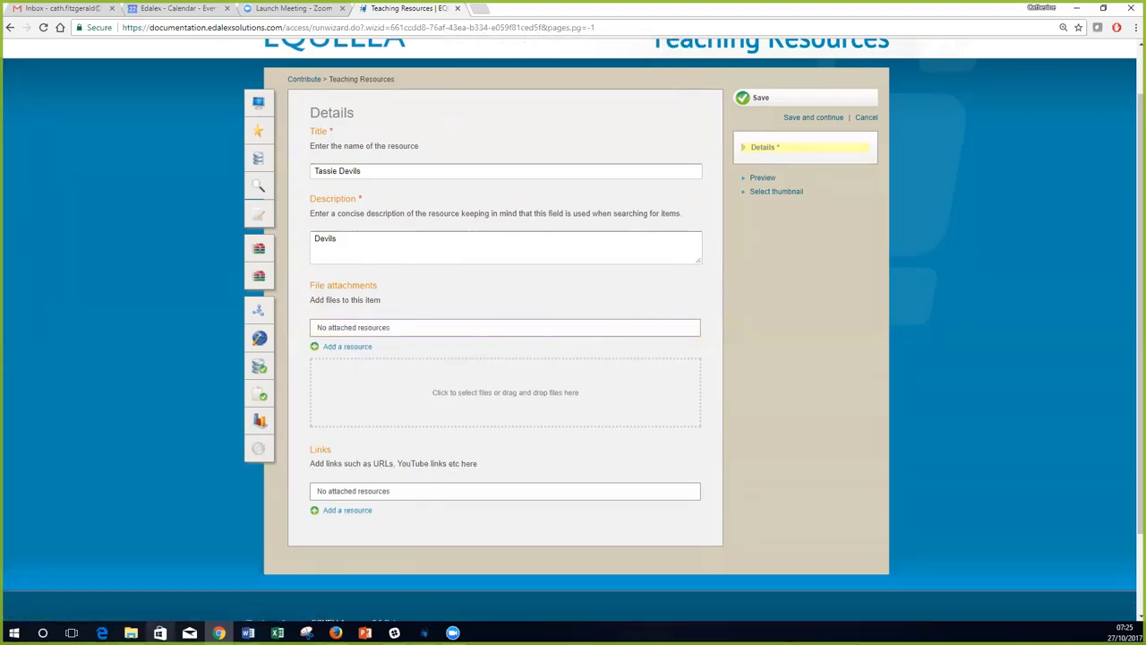
# Attach Dogs.zip from the Demo files folder and unzip its files in the attachment's edit dialog.
pyautogui.click(131, 633)
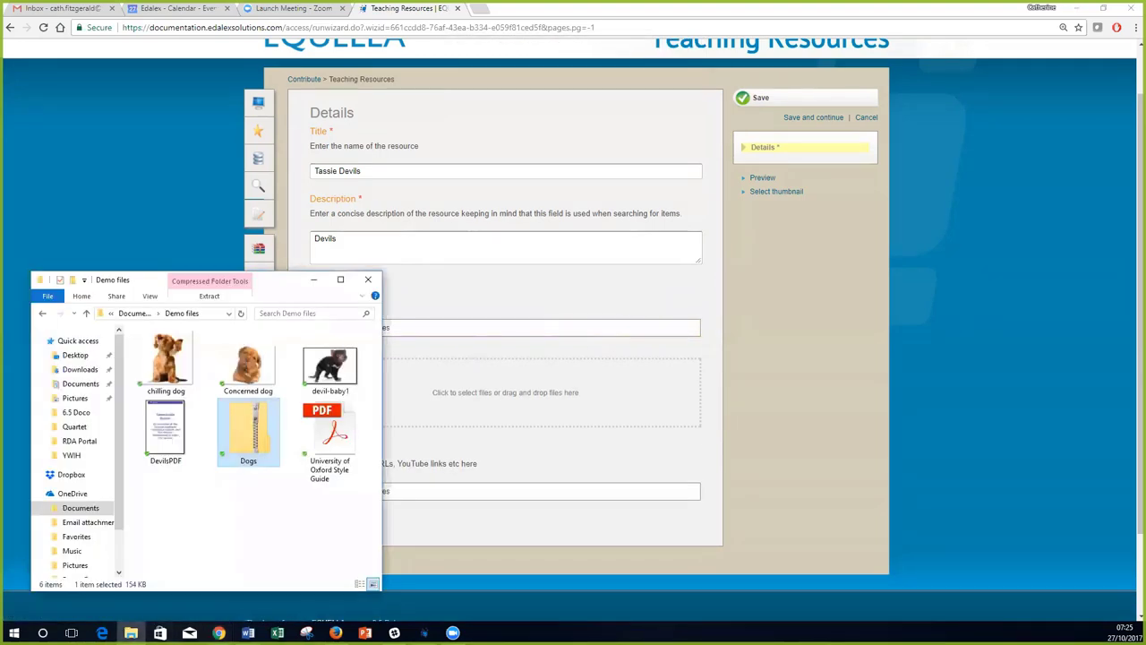
pyautogui.moveTo(248, 430); pyautogui.dragTo(557, 420)
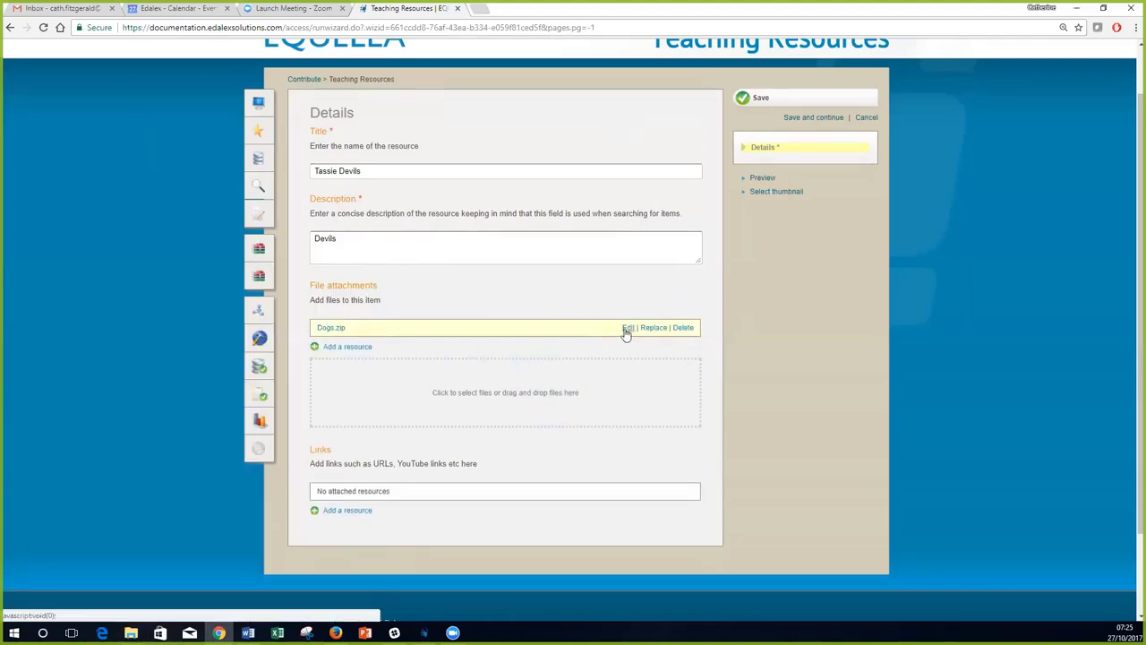
pyautogui.click(627, 329)
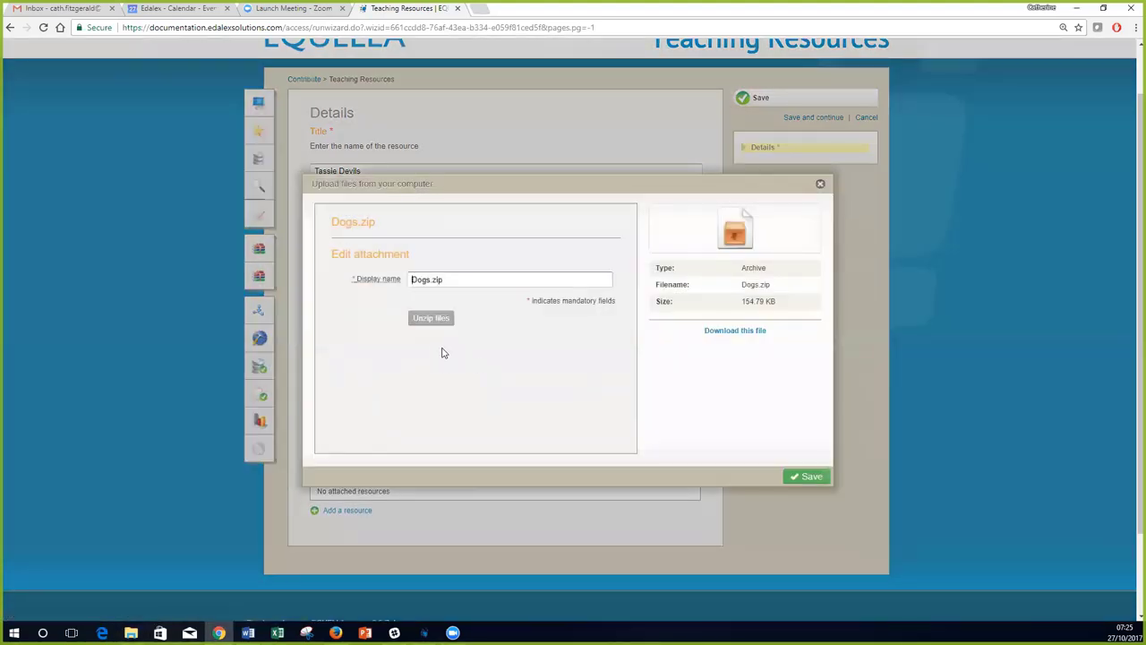
pyautogui.click(434, 320)
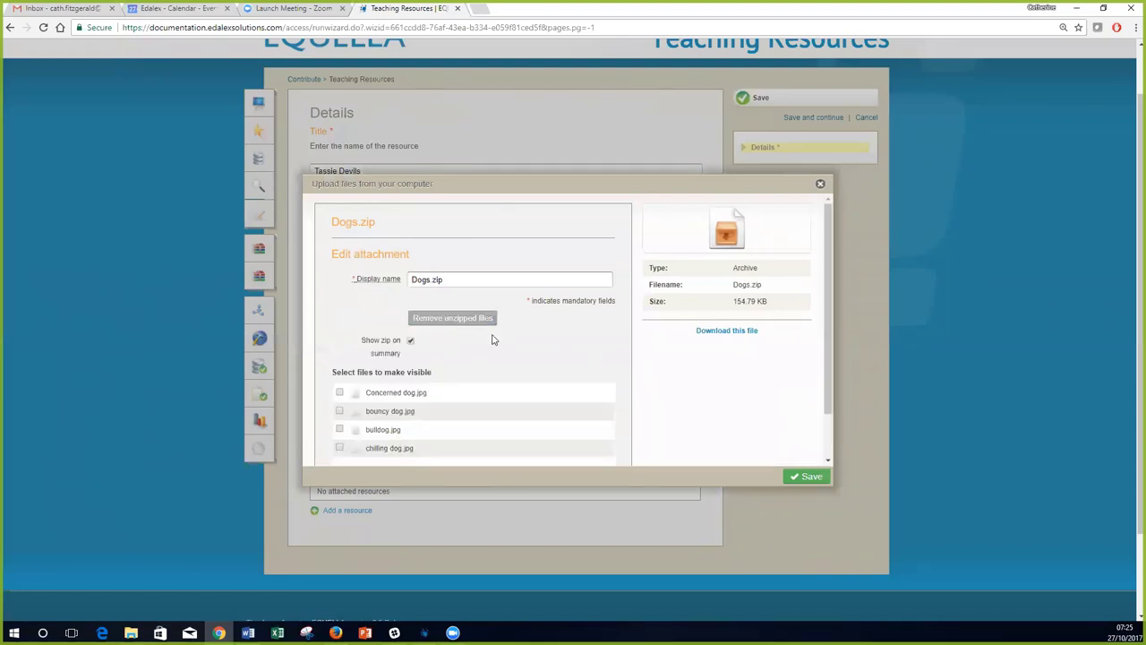
# Make all unzipped files visible, hide the zip itself from the summary, and save the attachment.
pyautogui.scroll(-2, 530, 366)
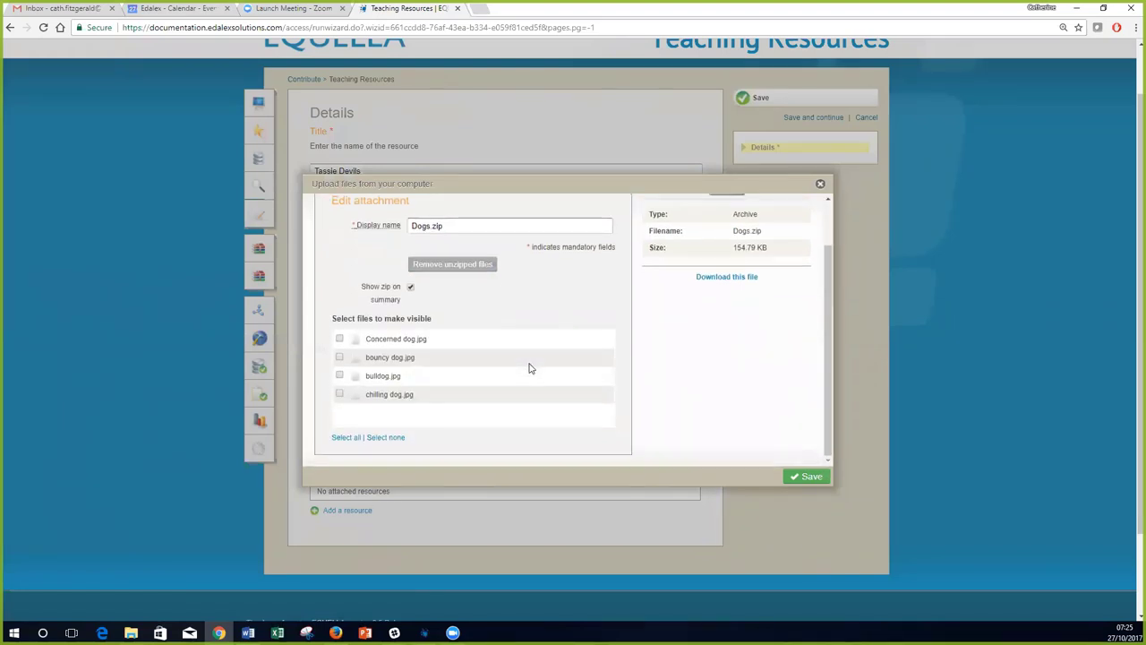
pyautogui.click(346, 438)
pyautogui.click(412, 287)
pyautogui.click(806, 476)
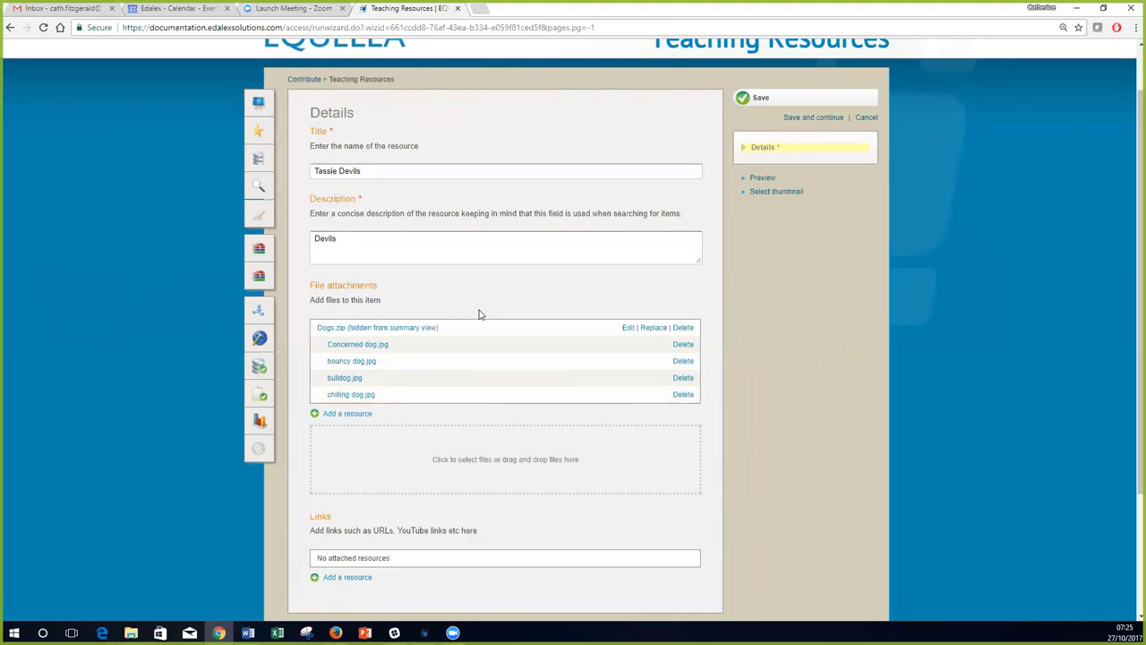
# Save the Tassie Devils resource and submit it for moderation without a message for moderators.
pyautogui.click(781, 101)
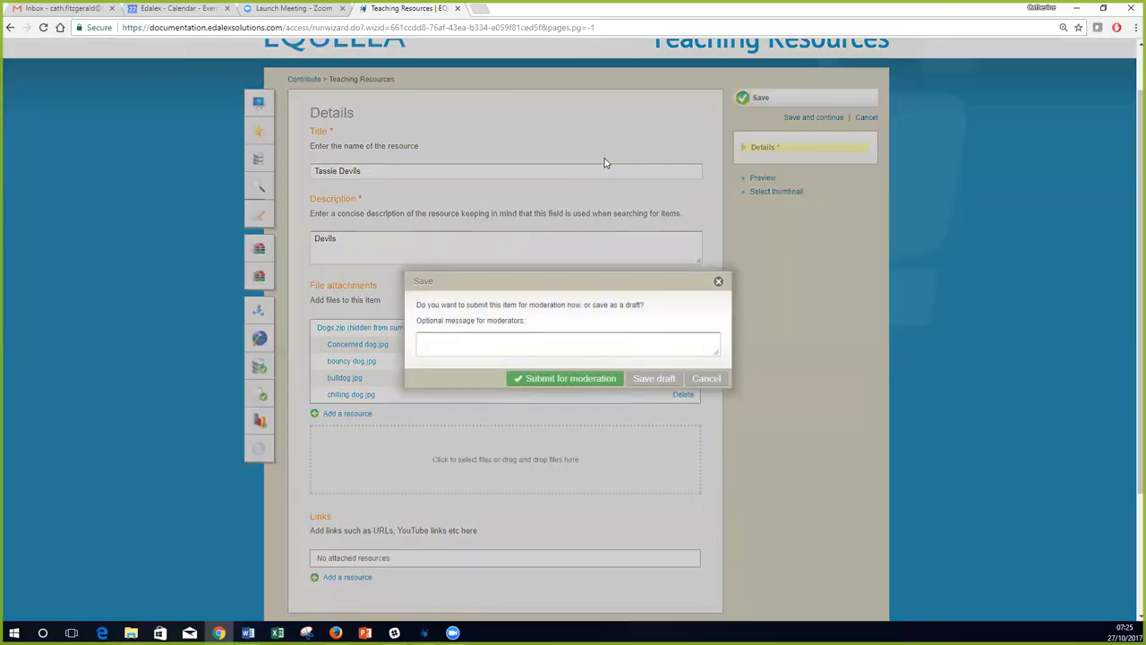
pyautogui.click(583, 382)
pyautogui.scroll(-3, 418, 350)
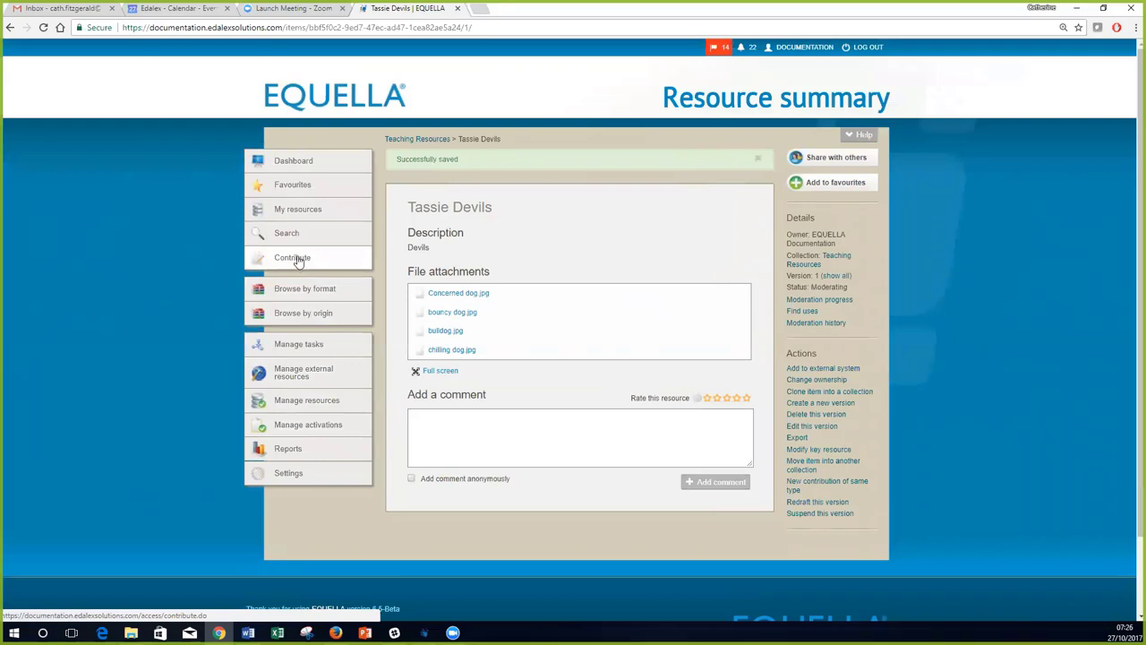
# View the resource types offered for links in another new Teaching Resources contribution, and cancel that contribution.
pyautogui.click(296, 258)
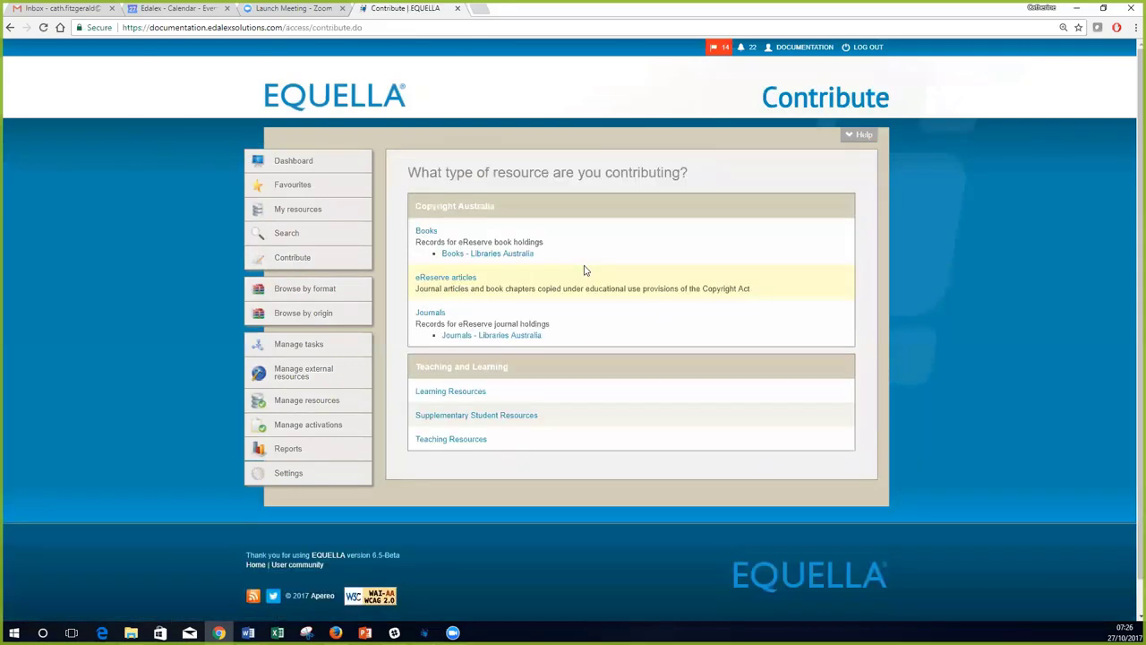
pyautogui.click(450, 439)
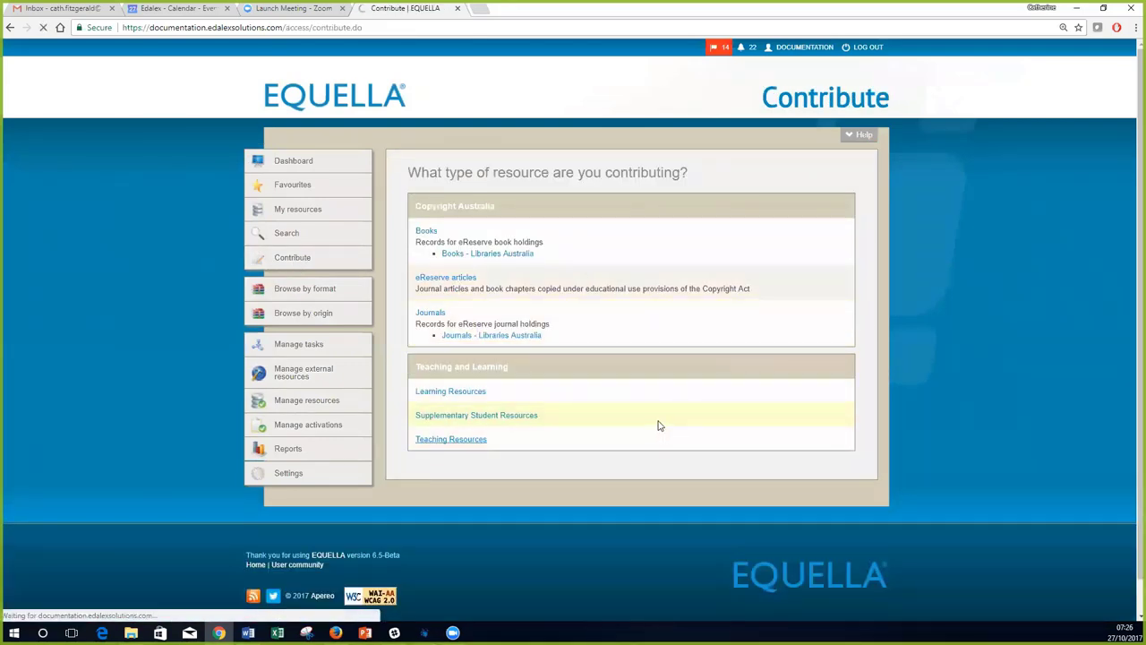
pyautogui.scroll(-2, 658, 425)
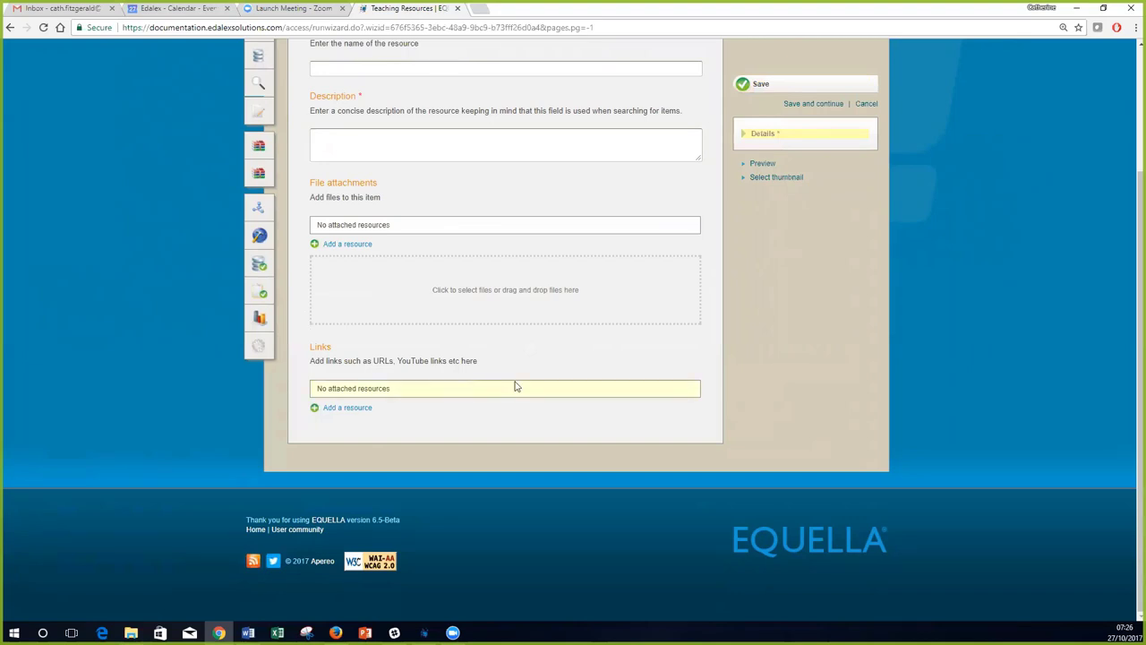
pyautogui.click(344, 408)
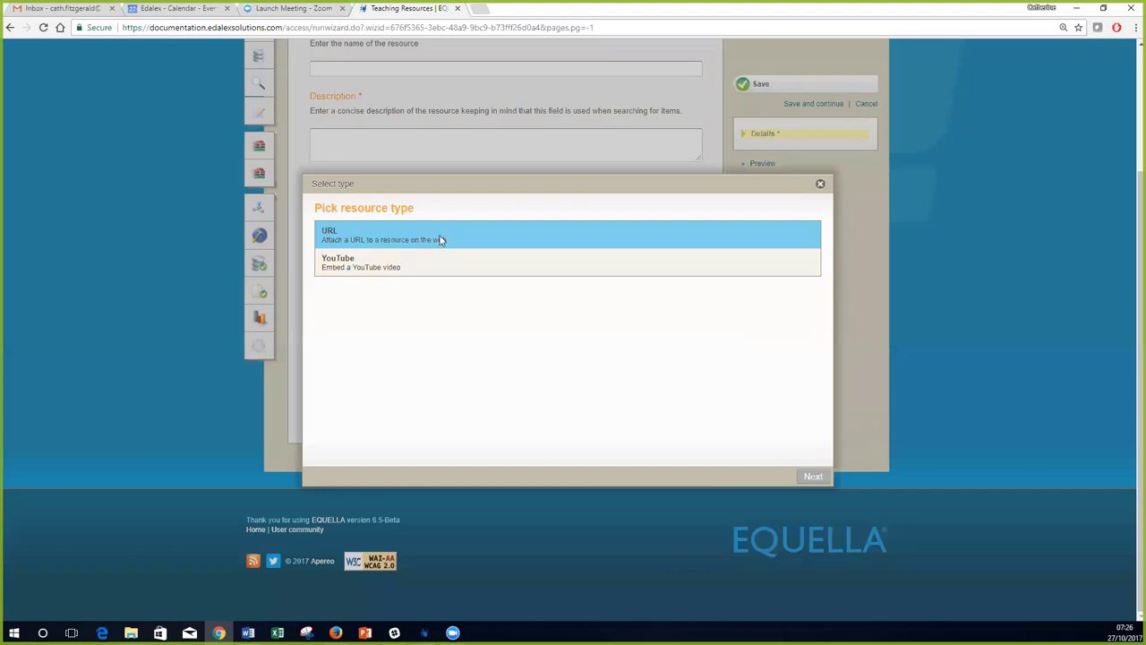
pyautogui.click(819, 184)
pyautogui.scroll(2, 812, 240)
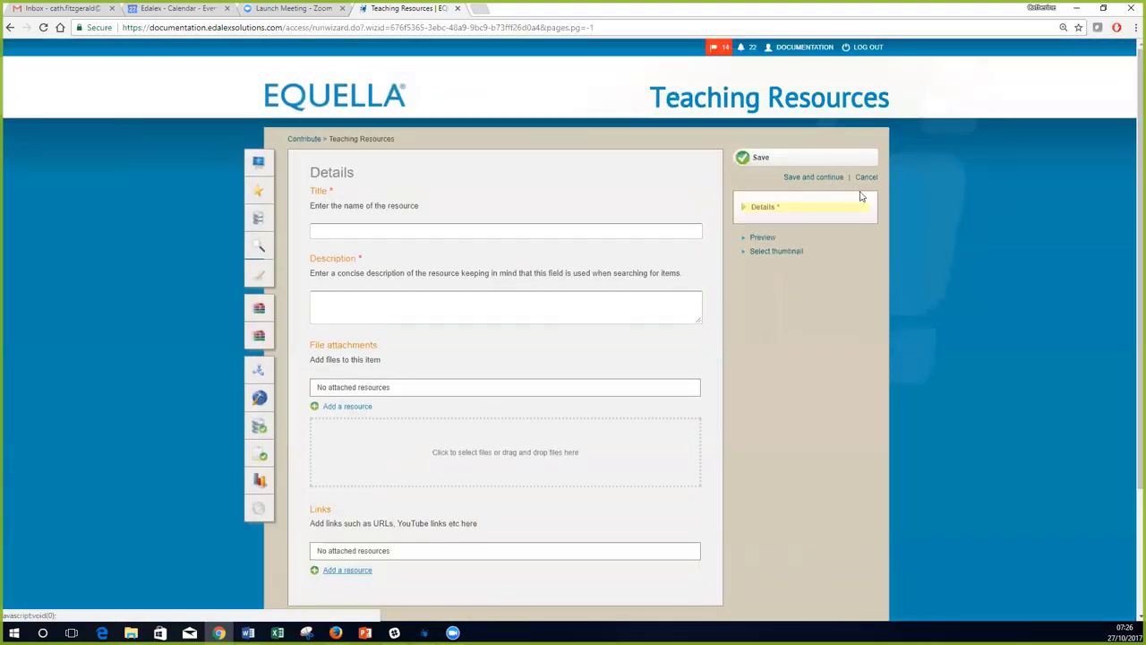
pyautogui.click(865, 178)
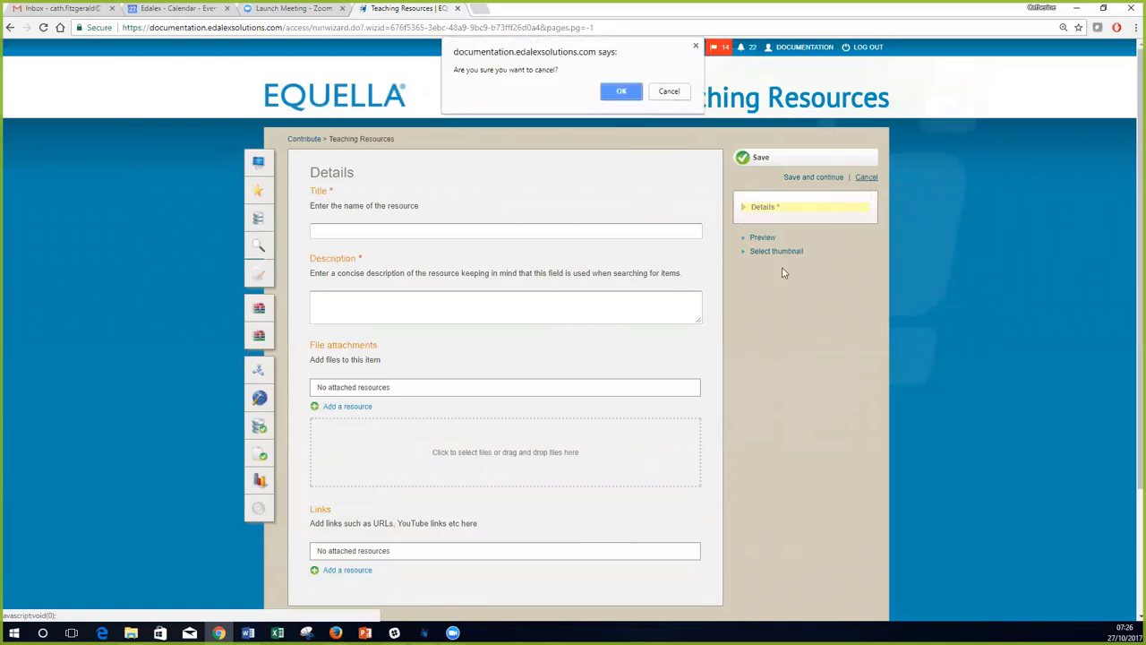
pyautogui.press('Return')
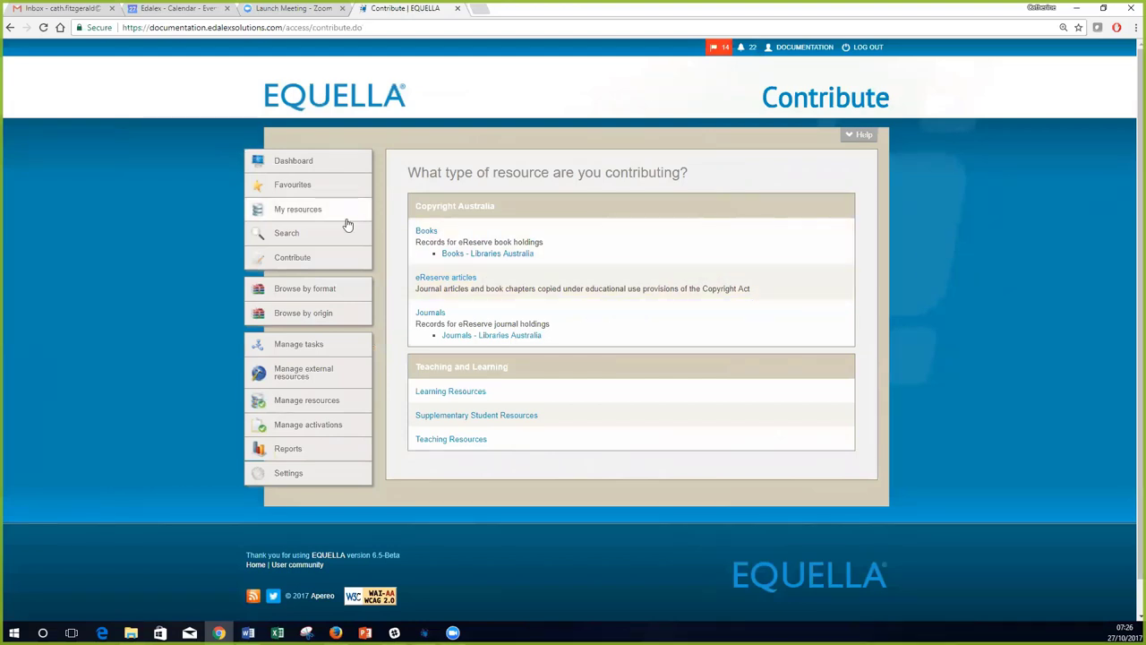
# Review the filter options for the resource list in Manage resources, and collapse them again.
pyautogui.click(314, 404)
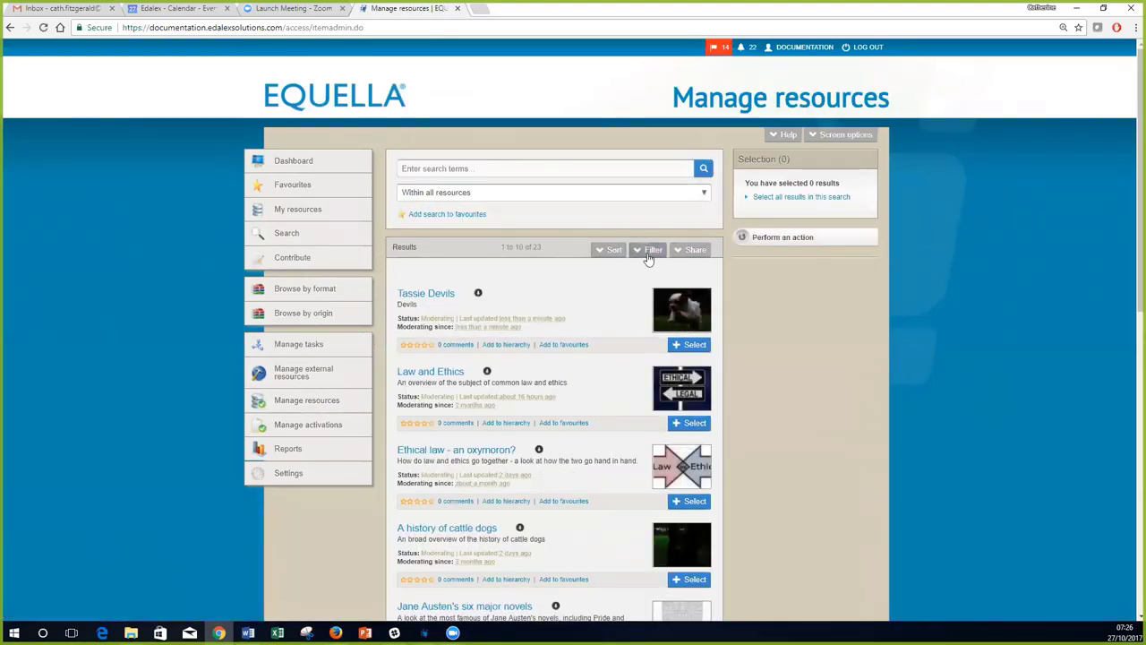
pyautogui.click(648, 251)
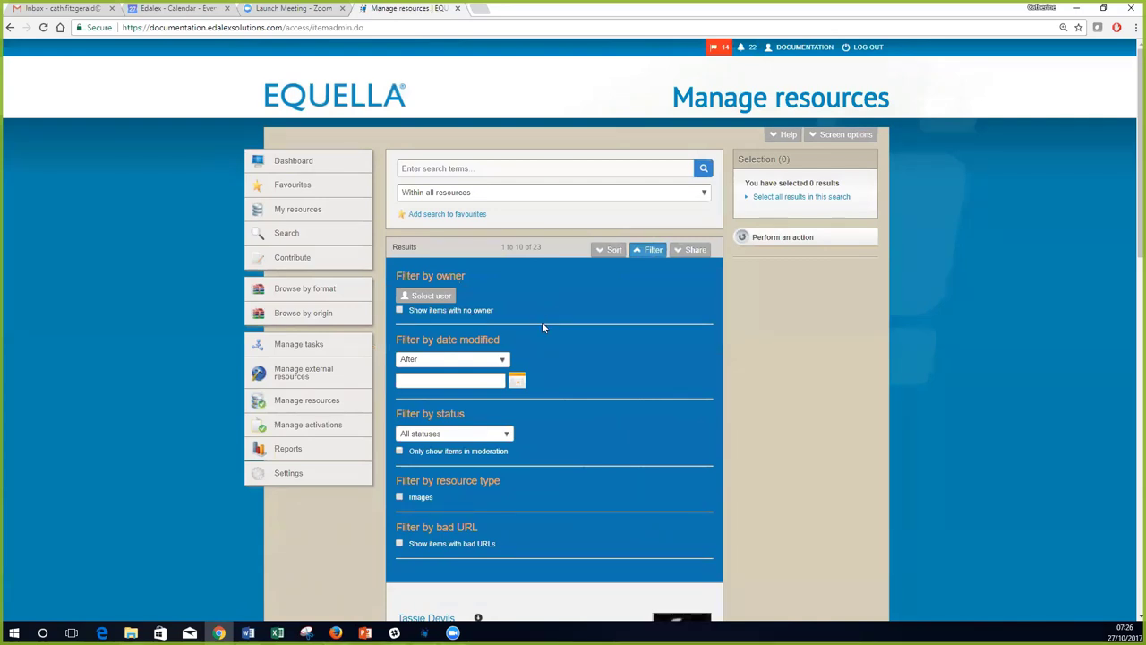
pyautogui.scroll(-1, 542, 322)
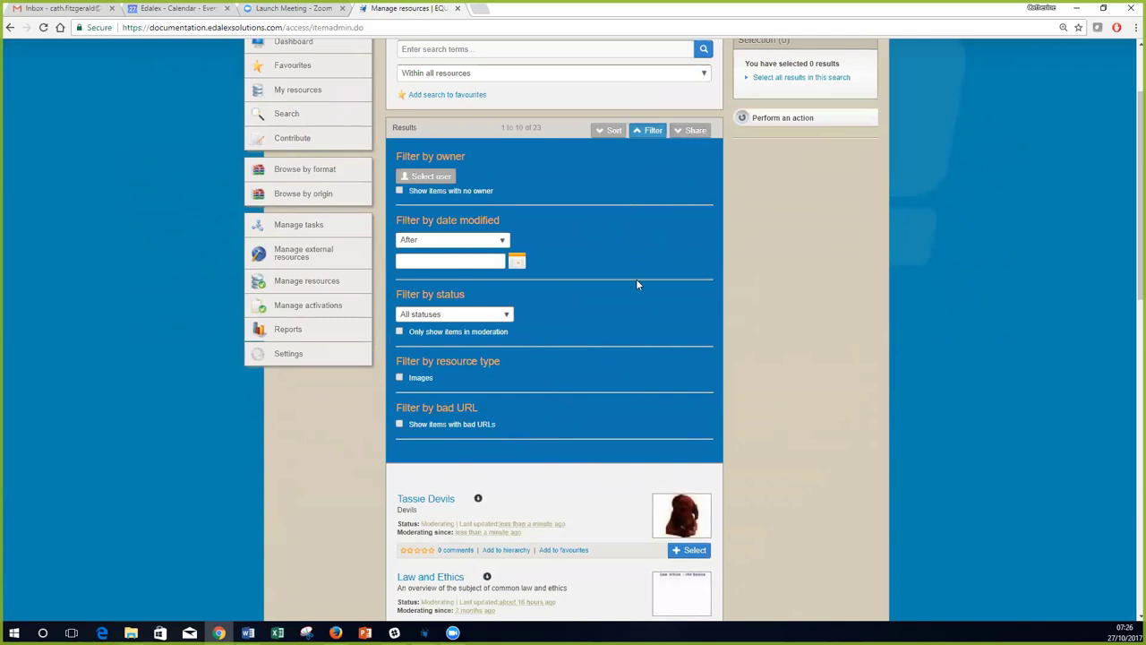
pyautogui.scroll(2, 631, 283)
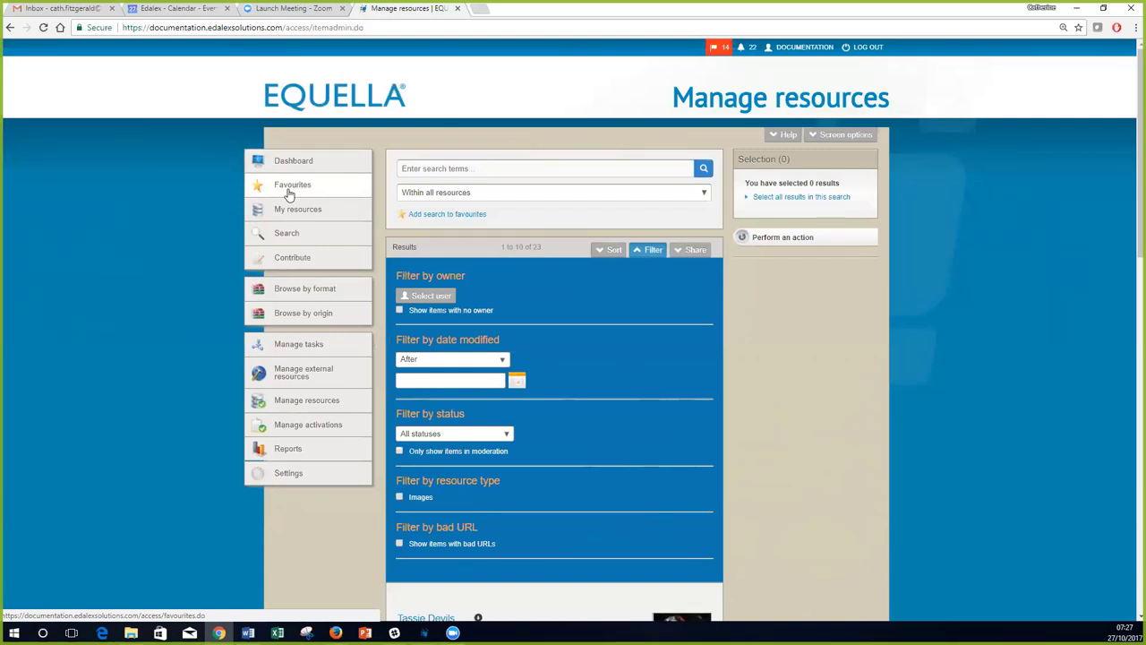
pyautogui.click(653, 250)
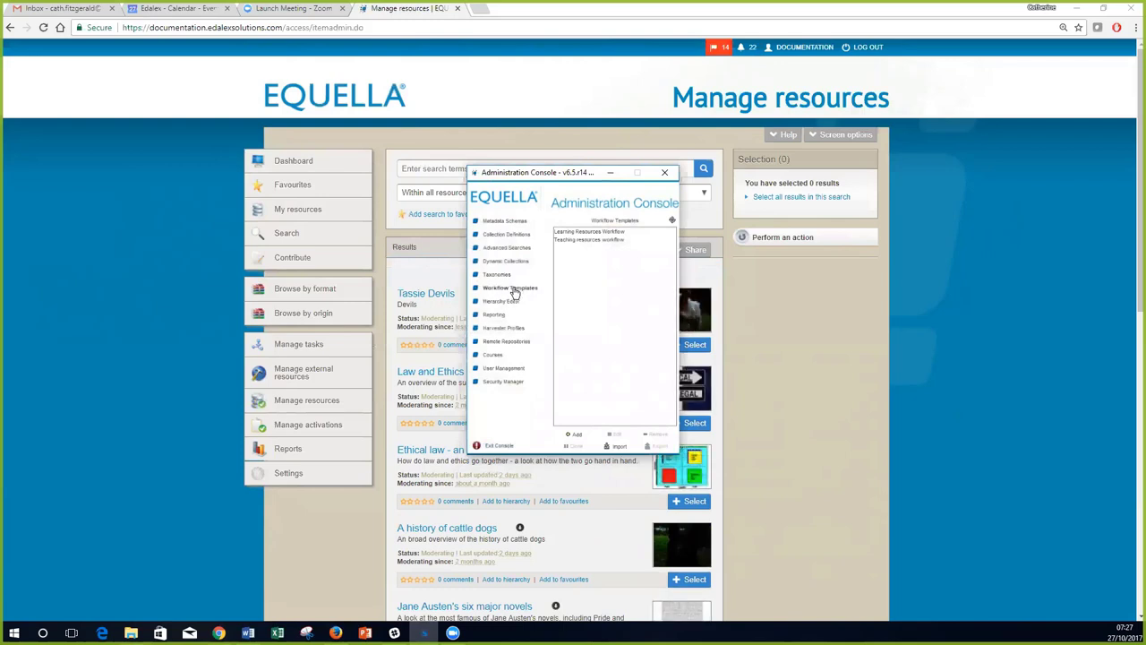
# Open the Teaching resources workflow template and review the details and notification settings of its Copyright script task.
pyautogui.click(589, 239)
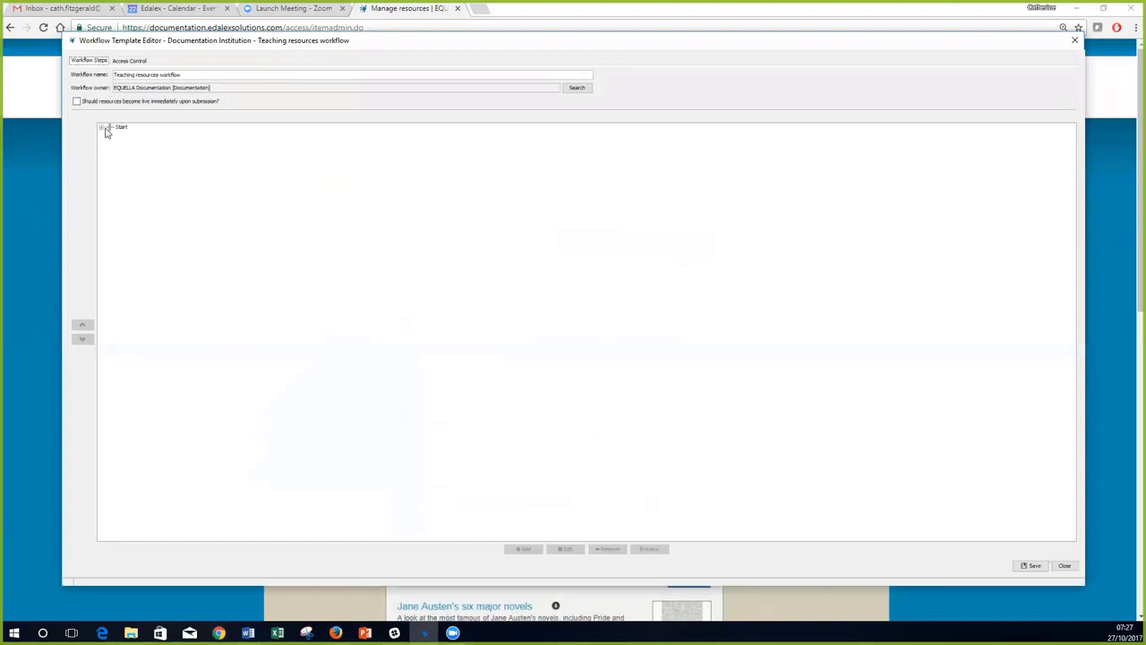
pyautogui.click(102, 127)
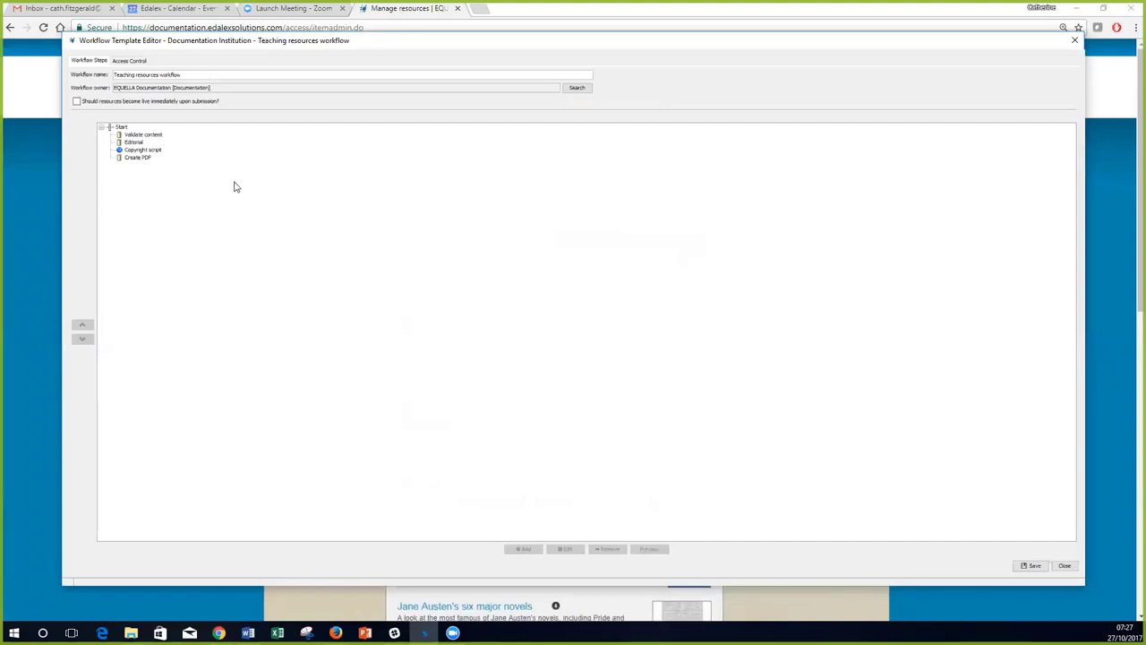
pyautogui.doubleClick(150, 151)
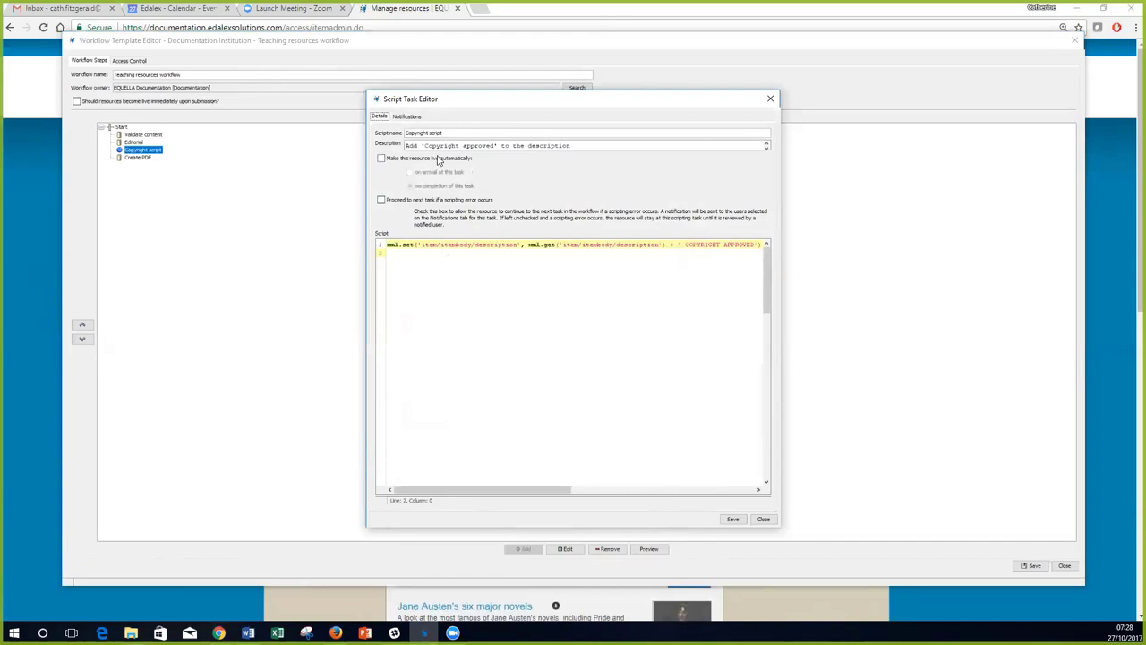
pyautogui.click(406, 117)
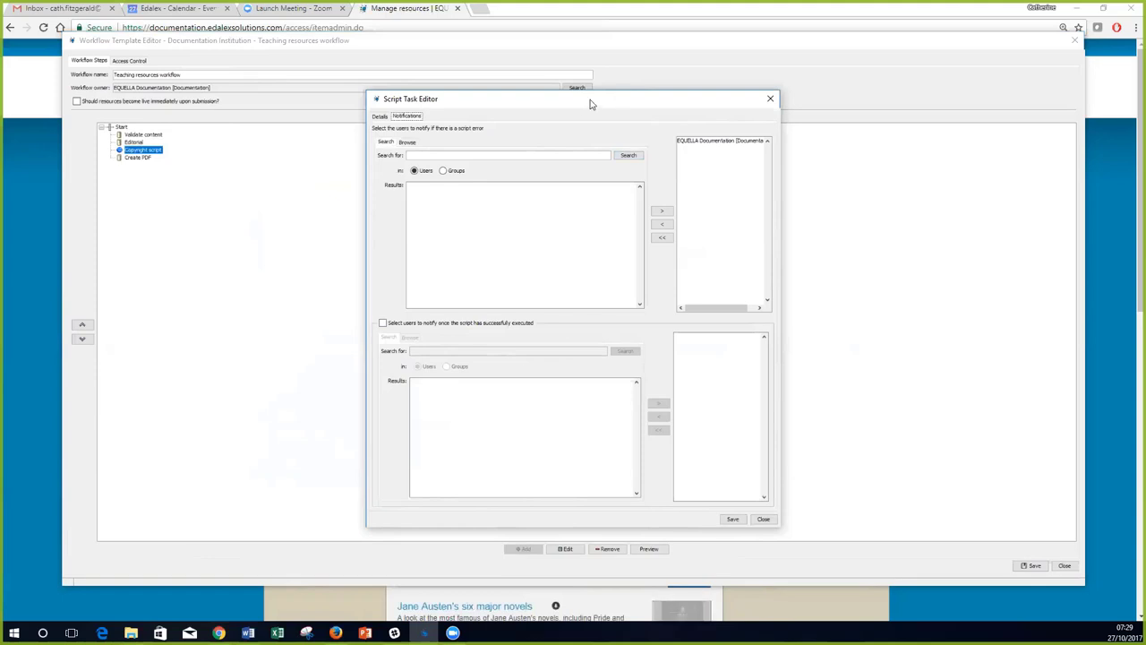
pyautogui.click(770, 98)
# Review the priority options of the Validate content task, close the workflow template, and return to the Manage resources page.
pyautogui.doubleClick(147, 135)
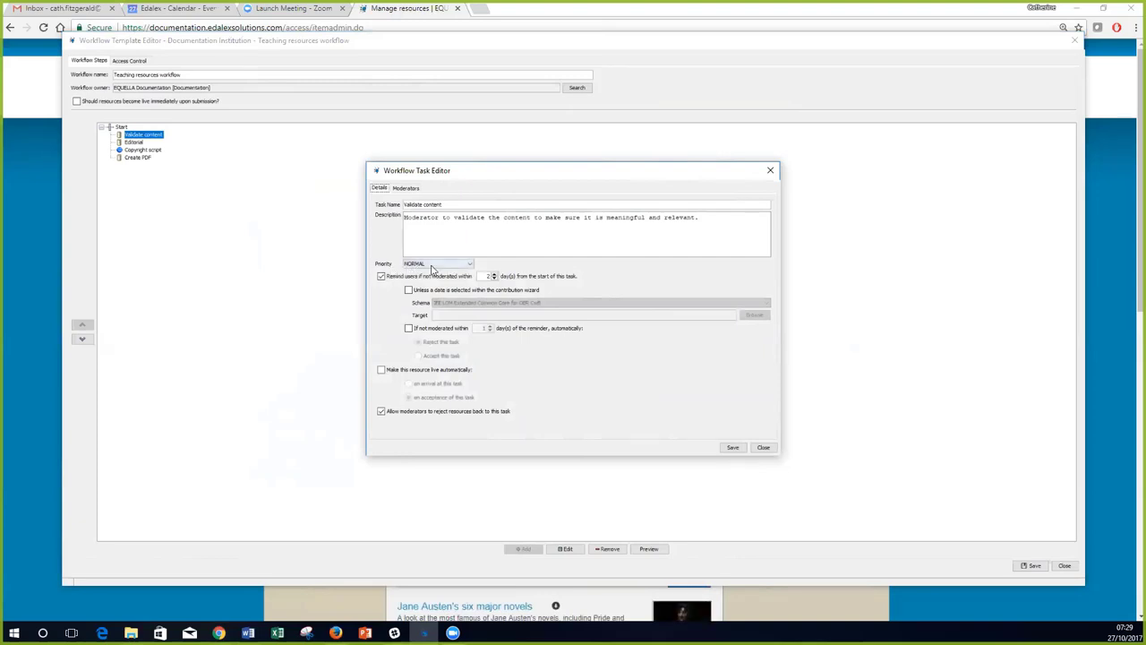
pyautogui.click(428, 264)
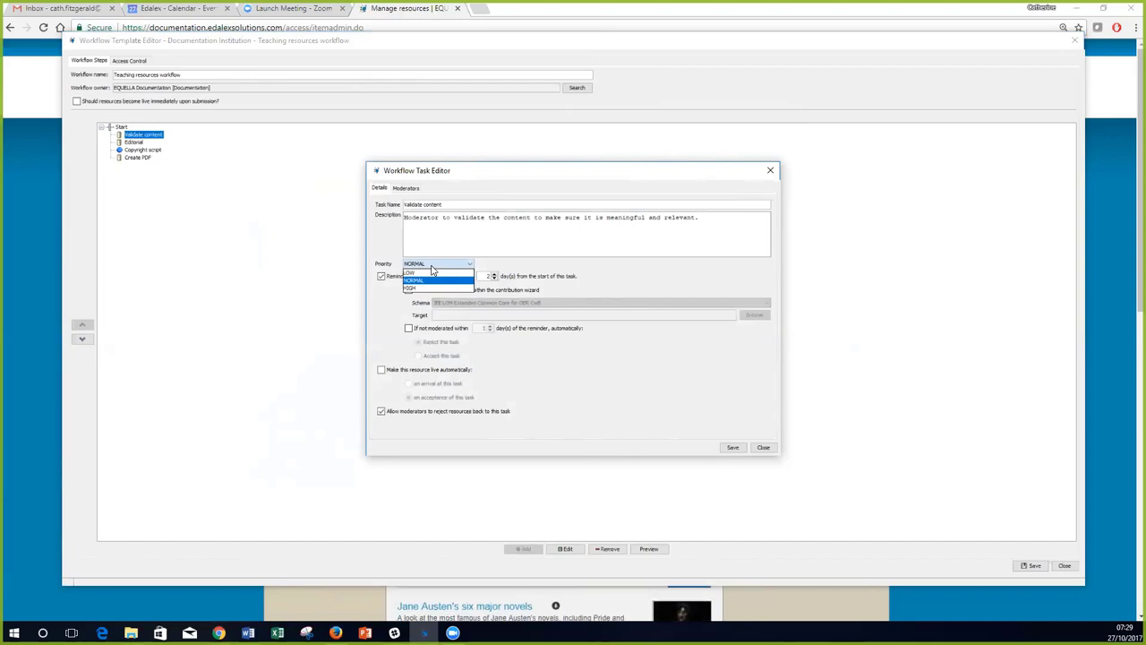
pyautogui.click(430, 265)
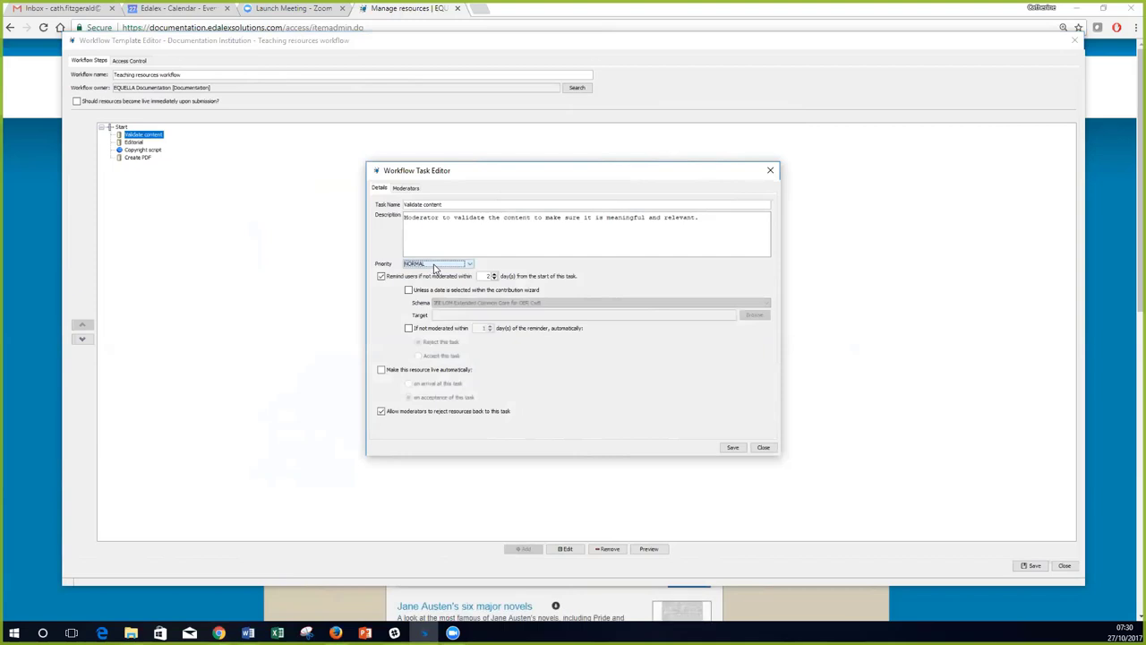
pyautogui.click(763, 447)
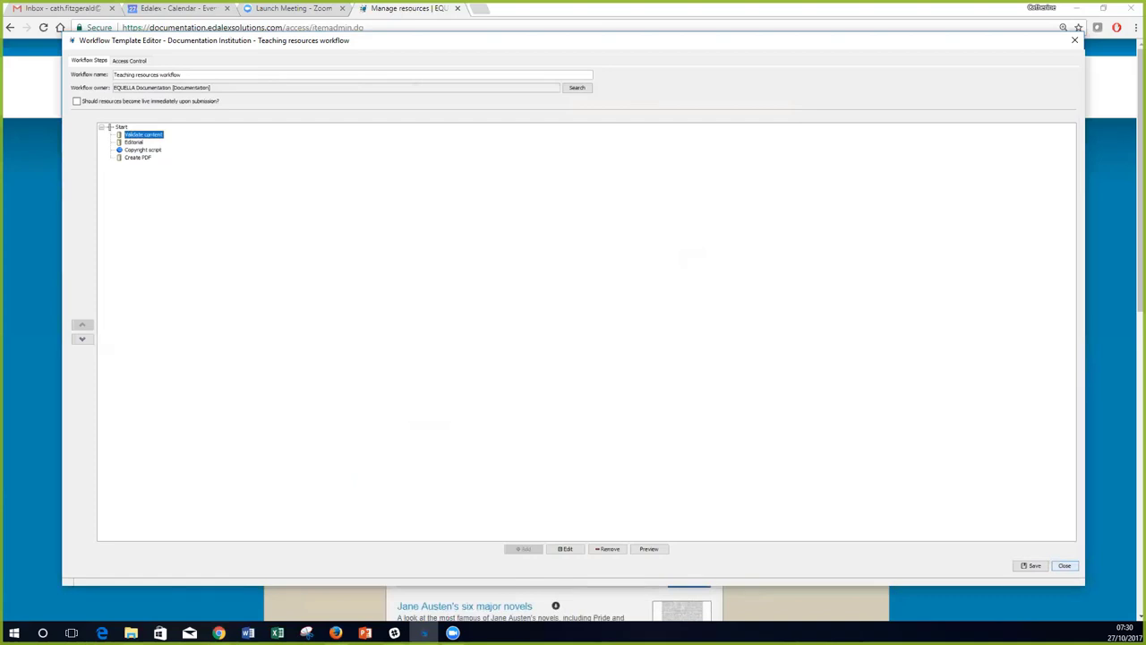
pyautogui.click(1064, 566)
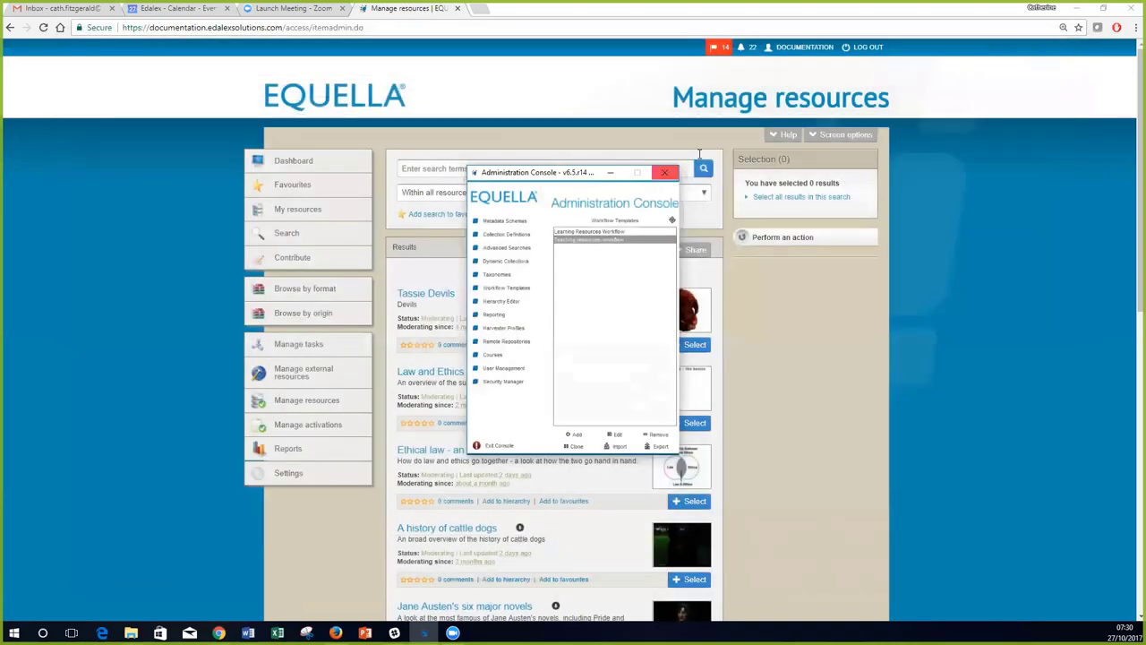
pyautogui.click(610, 173)
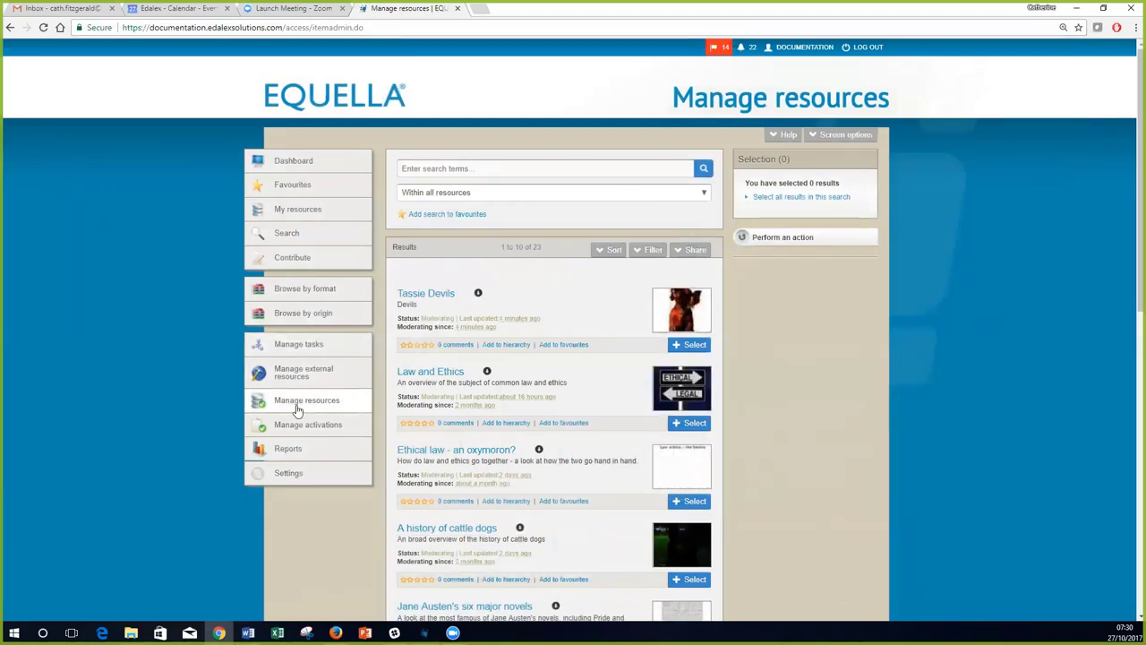
# Select the Law and Ethics and the Ethical law - an oxymoron? tasks in Manage tasks.
pyautogui.click(313, 353)
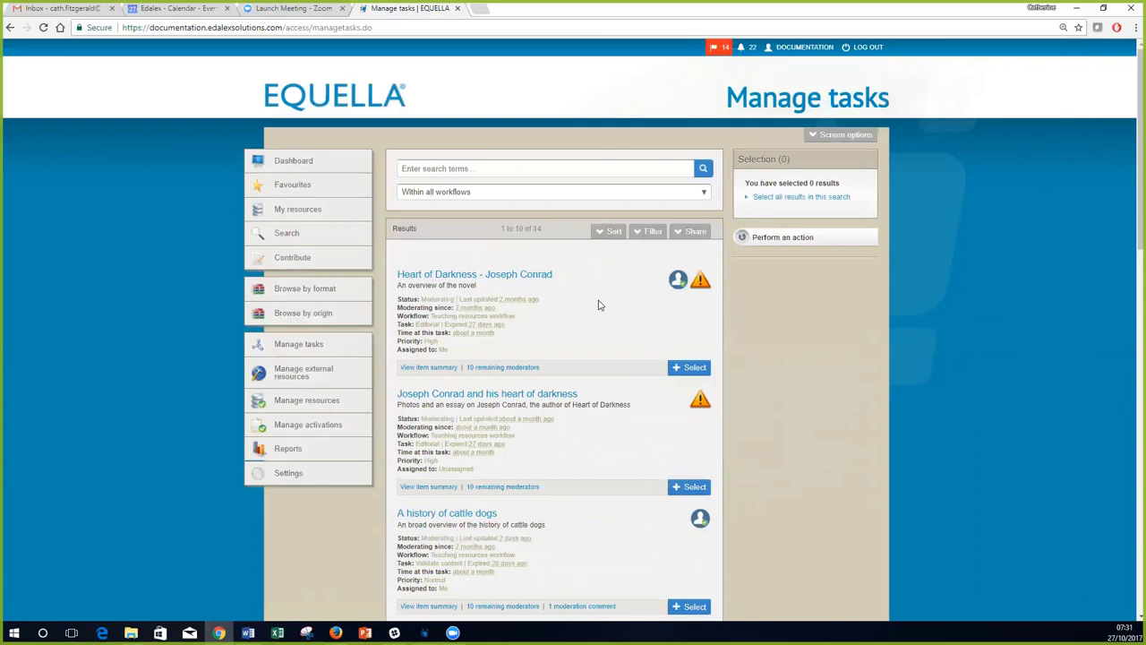
pyautogui.scroll(-1, 599, 305)
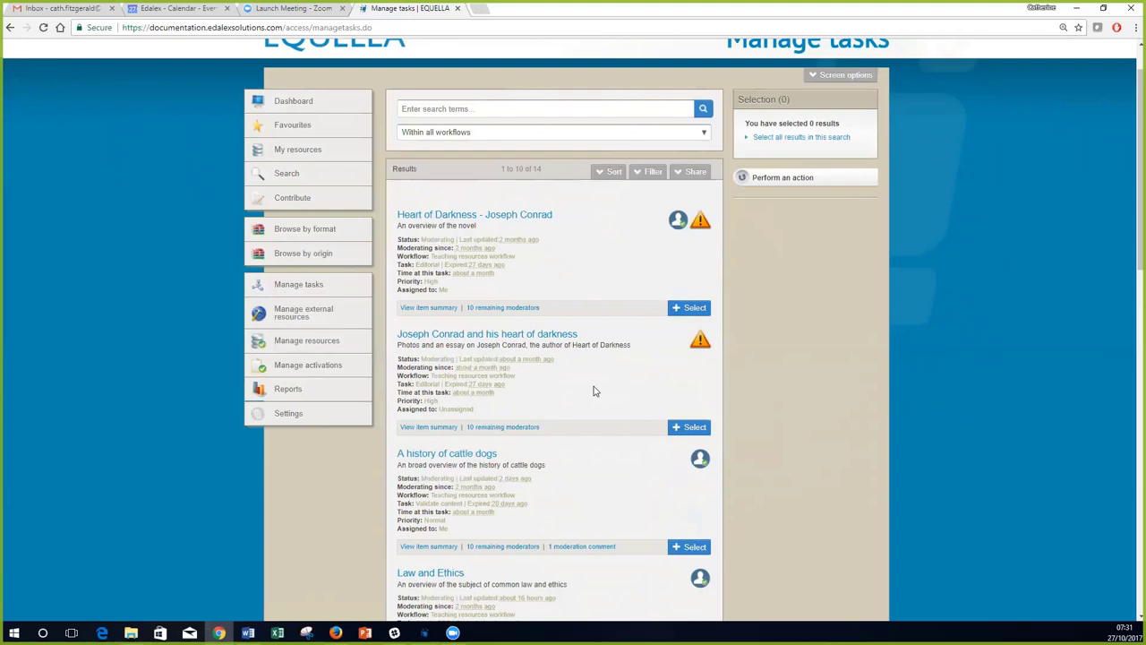
pyautogui.scroll(-3, 618, 339)
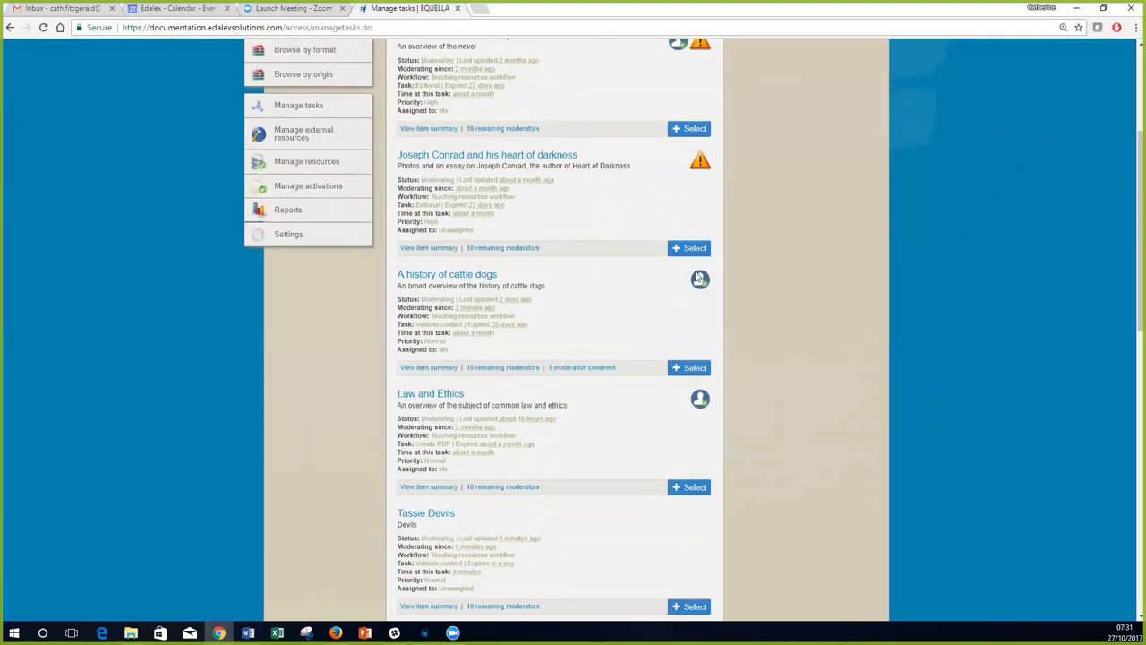
pyautogui.scroll(-2, 600, 369)
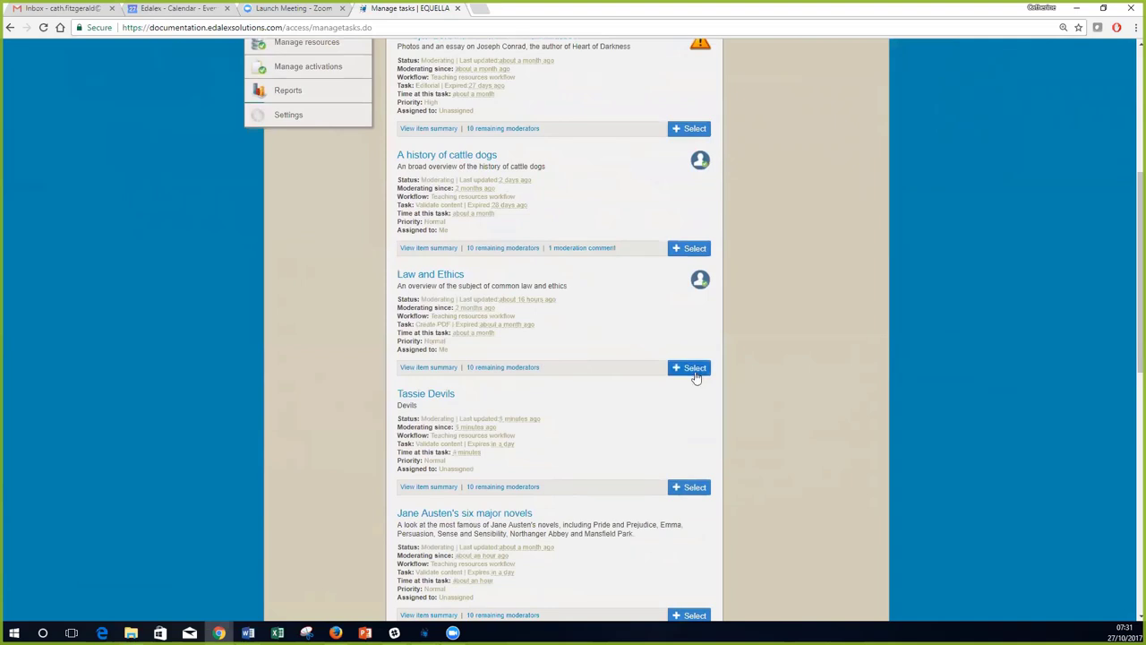
pyautogui.scroll(-3, 578, 323)
pyautogui.click(578, 324)
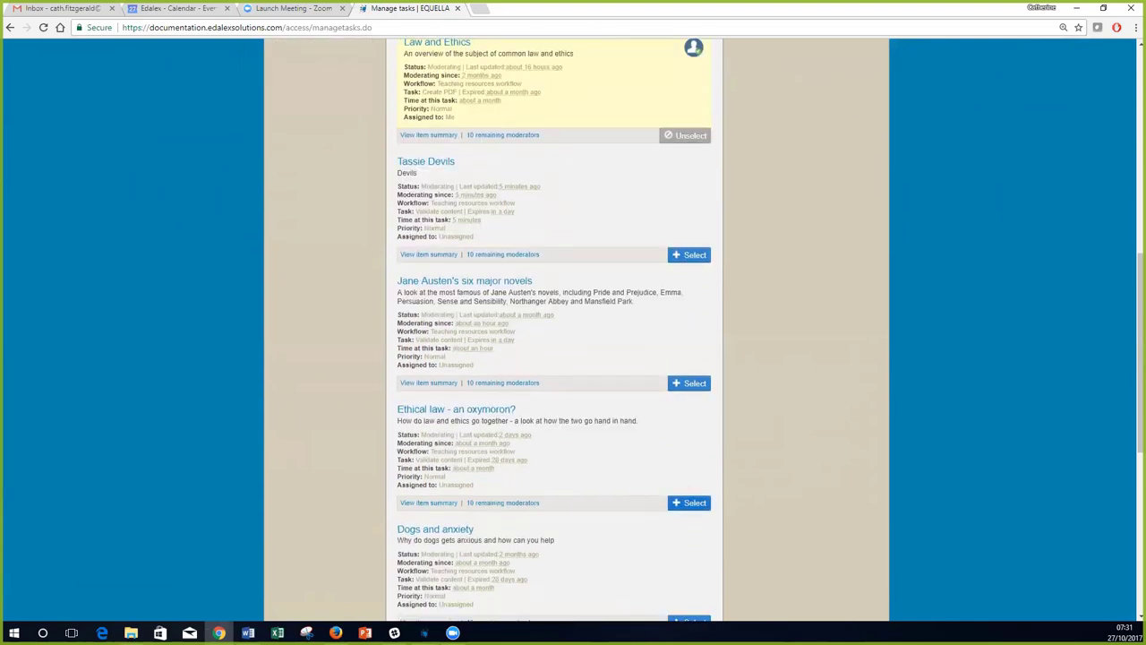
pyautogui.click(615, 417)
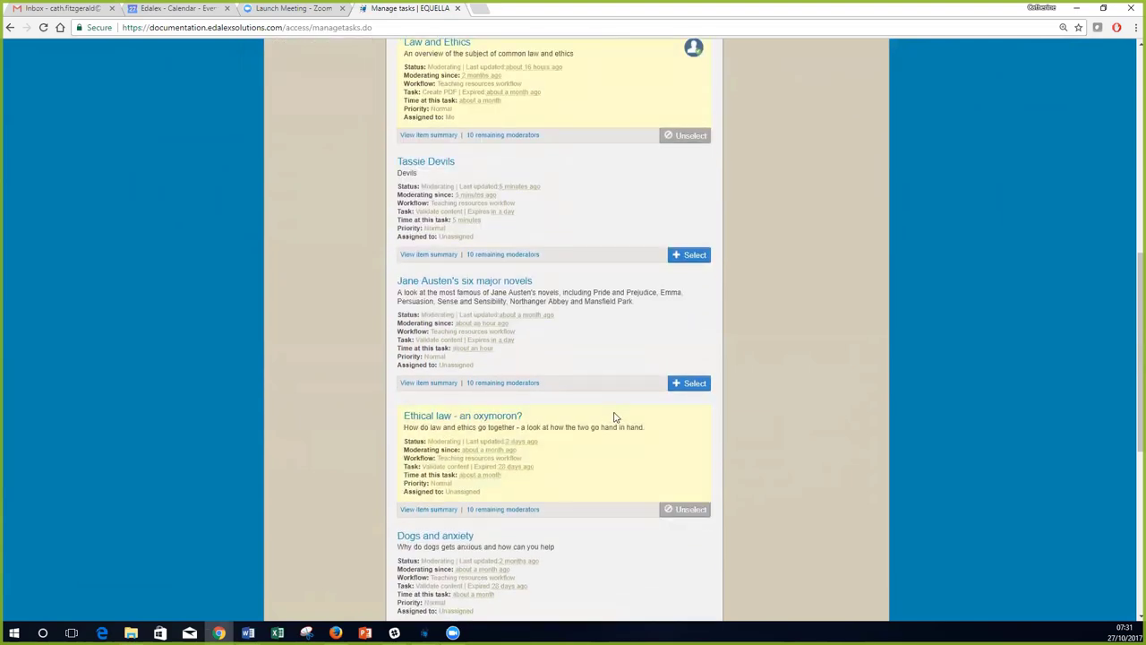
pyautogui.scroll(5, 614, 417)
pyautogui.scroll(2, 609, 412)
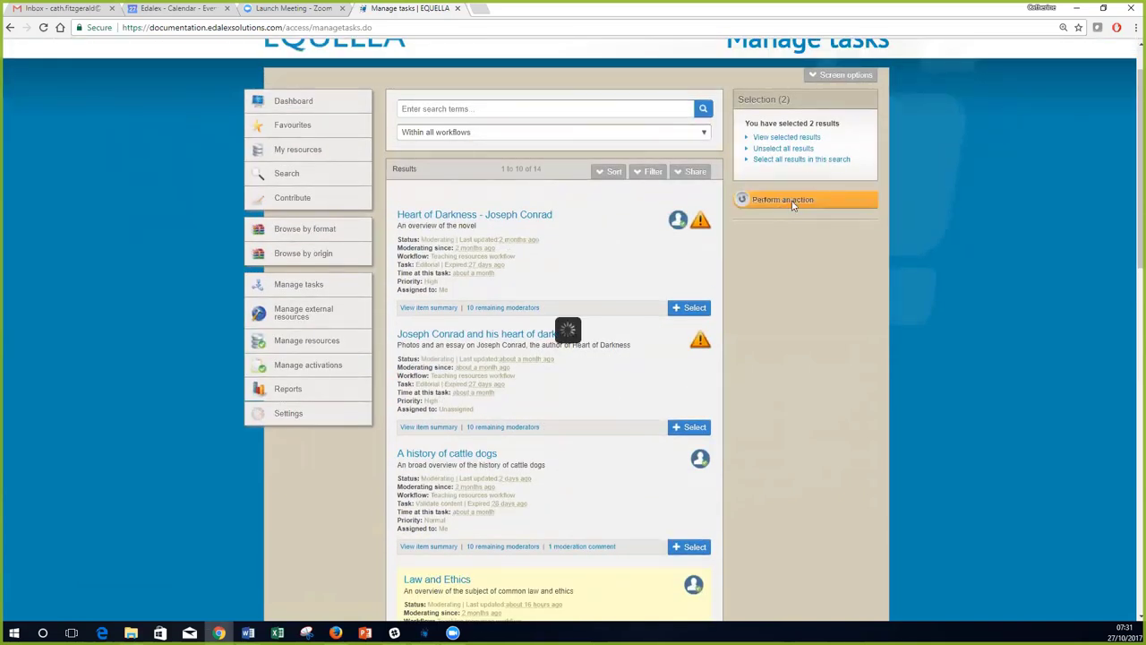
# Assign both selected tasks to a moderator found by first name using the Assign/reassign to moderator bulk action, and close the results.
pyautogui.click(792, 203)
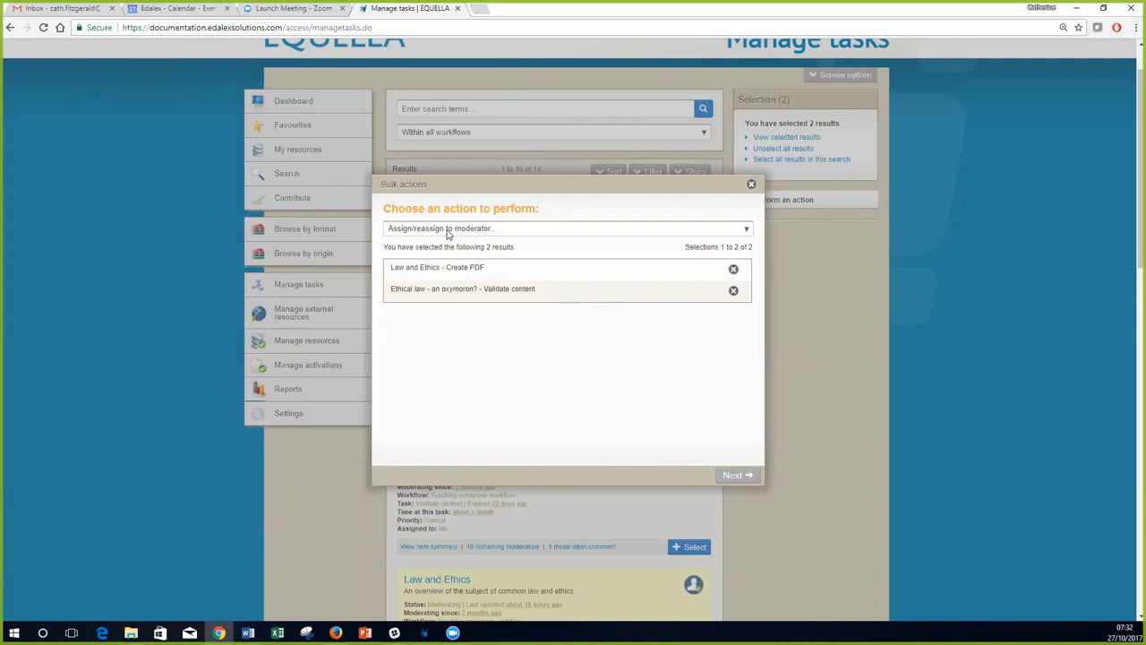
pyautogui.click(449, 231)
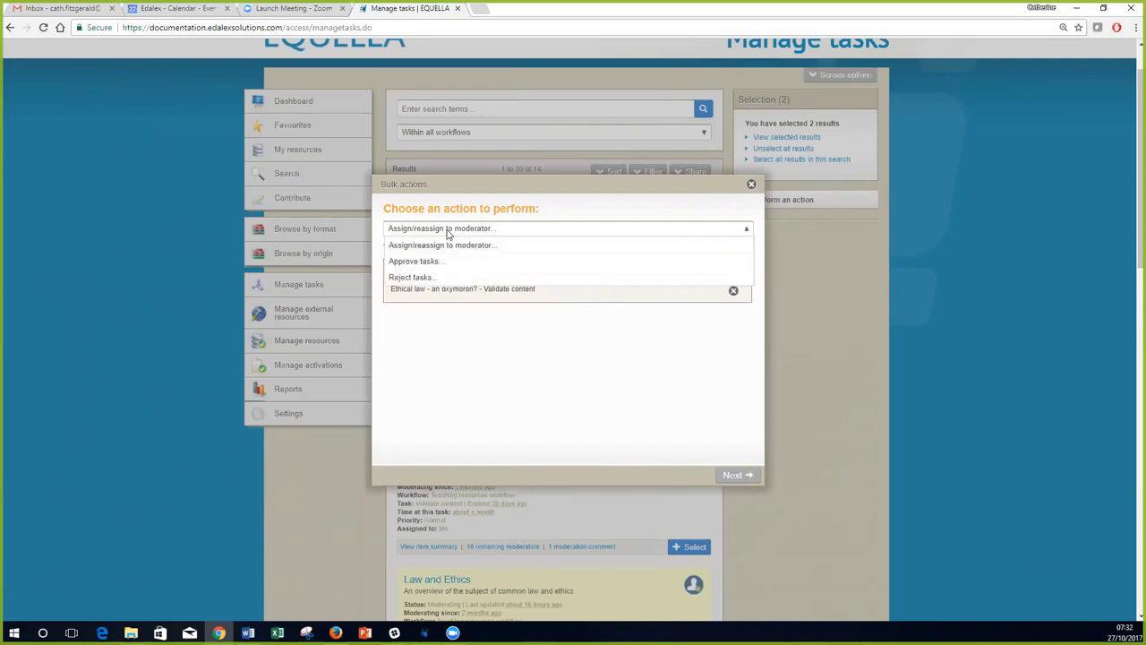
pyautogui.click(461, 246)
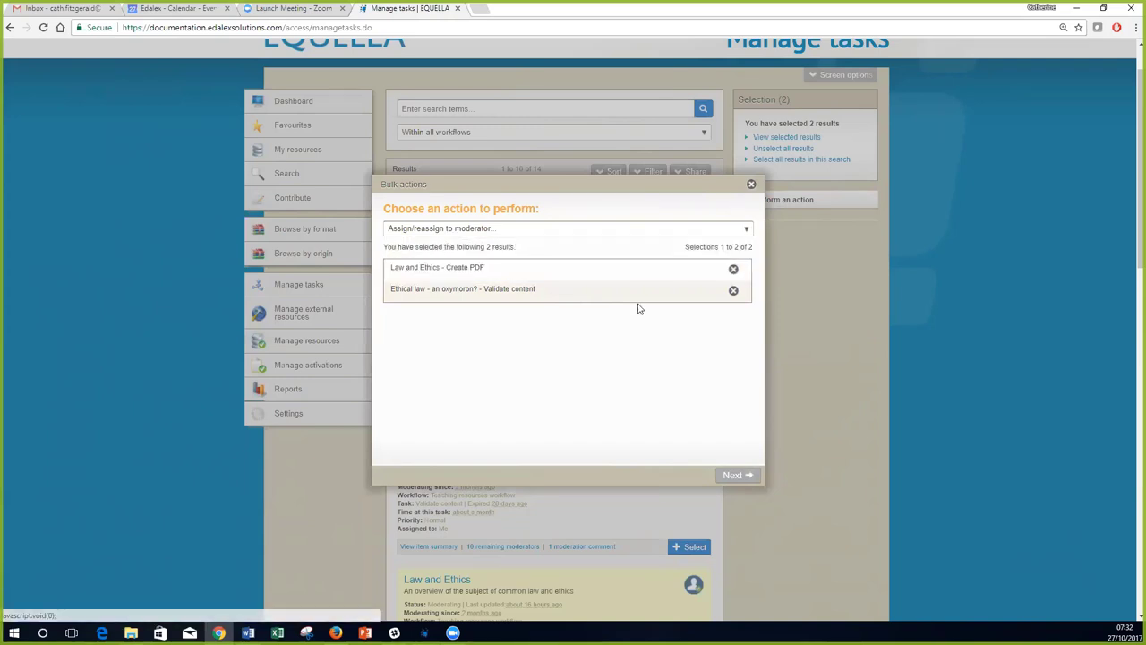
pyautogui.click(732, 475)
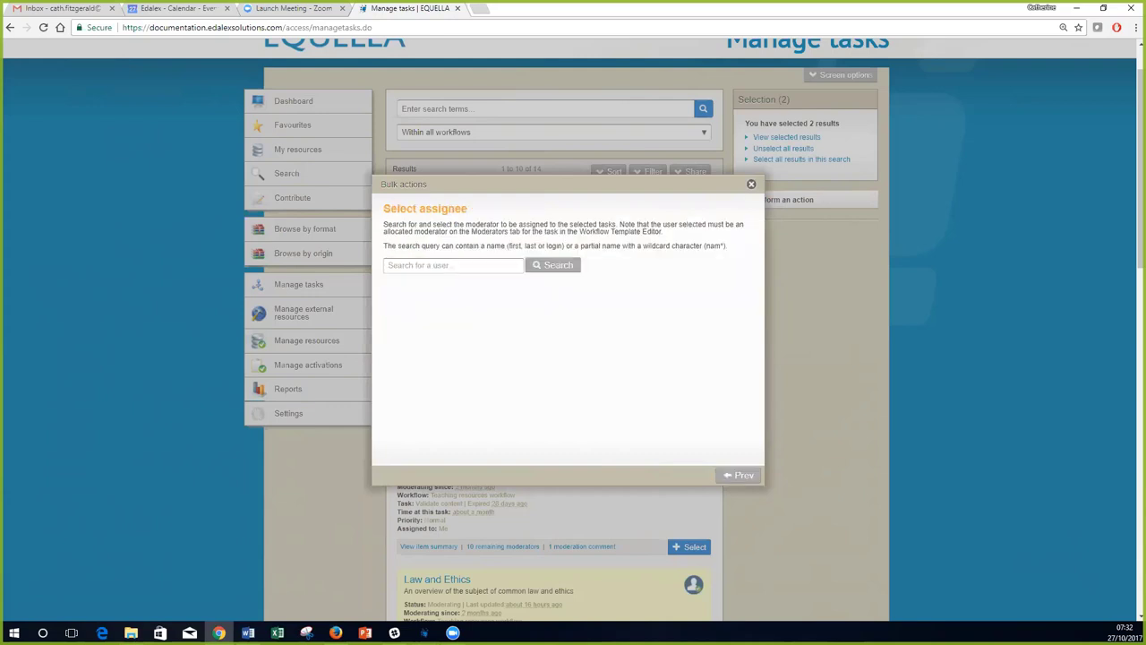
pyautogui.click(446, 263)
pyautogui.write('joe')
pyautogui.click(546, 264)
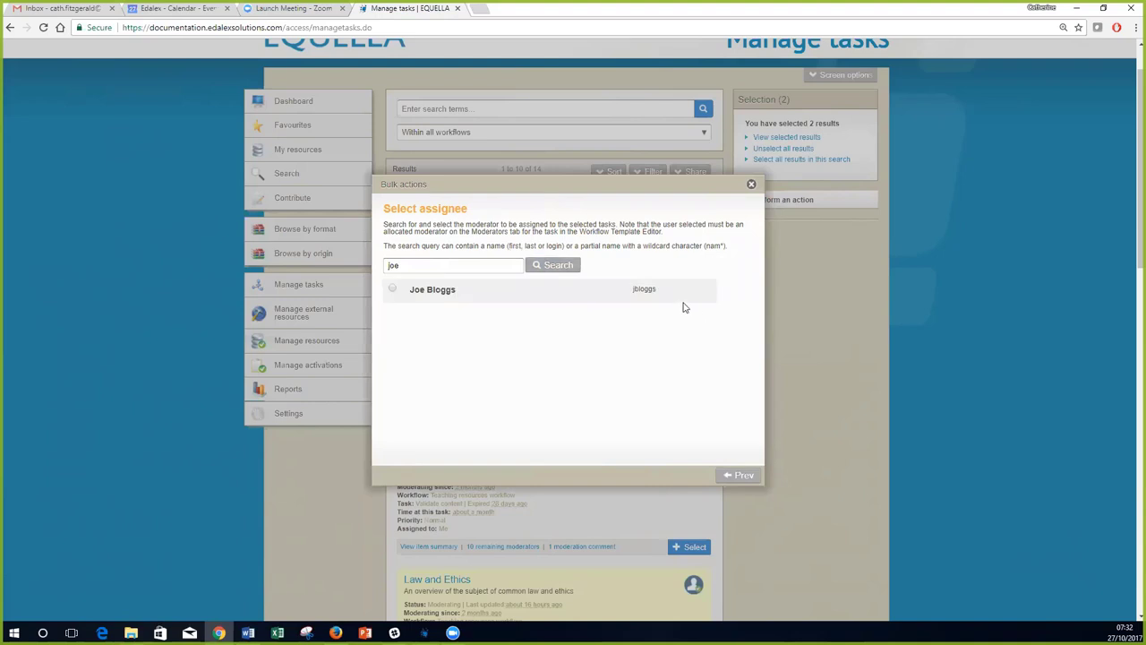
pyautogui.click(392, 288)
pyautogui.click(731, 474)
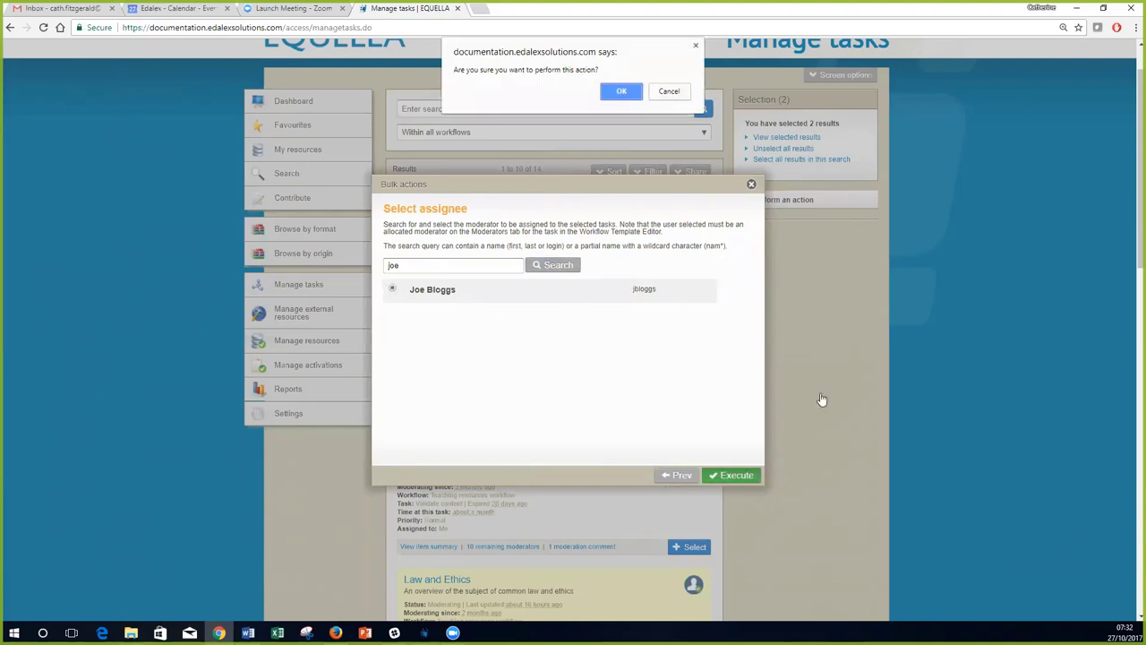
pyautogui.click(634, 93)
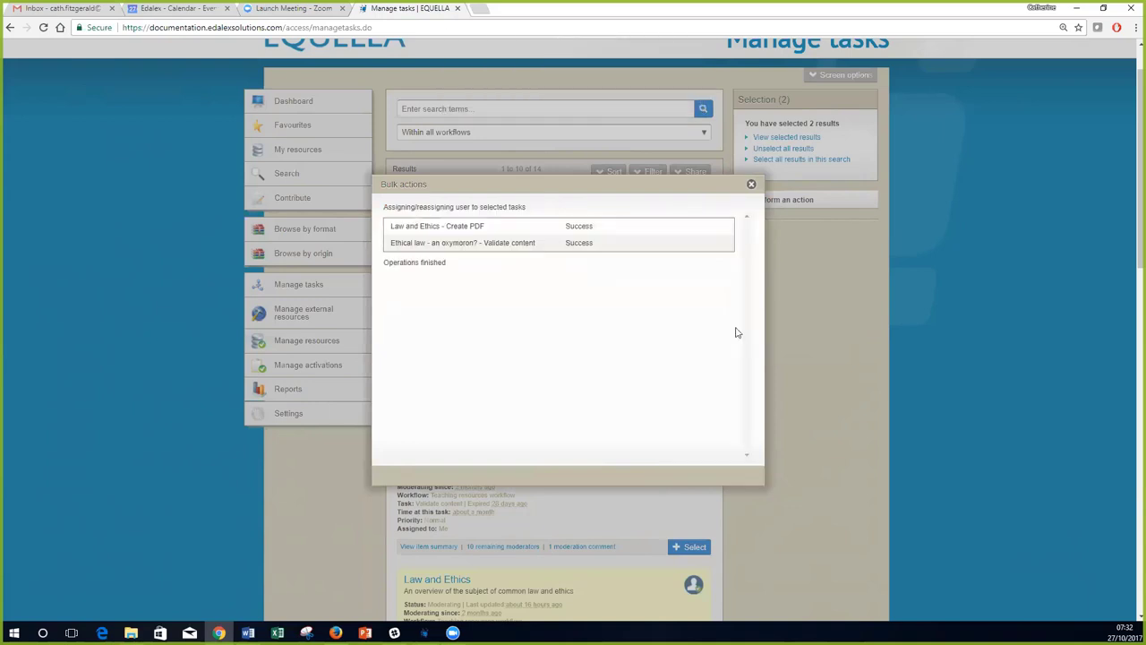
pyautogui.click(752, 185)
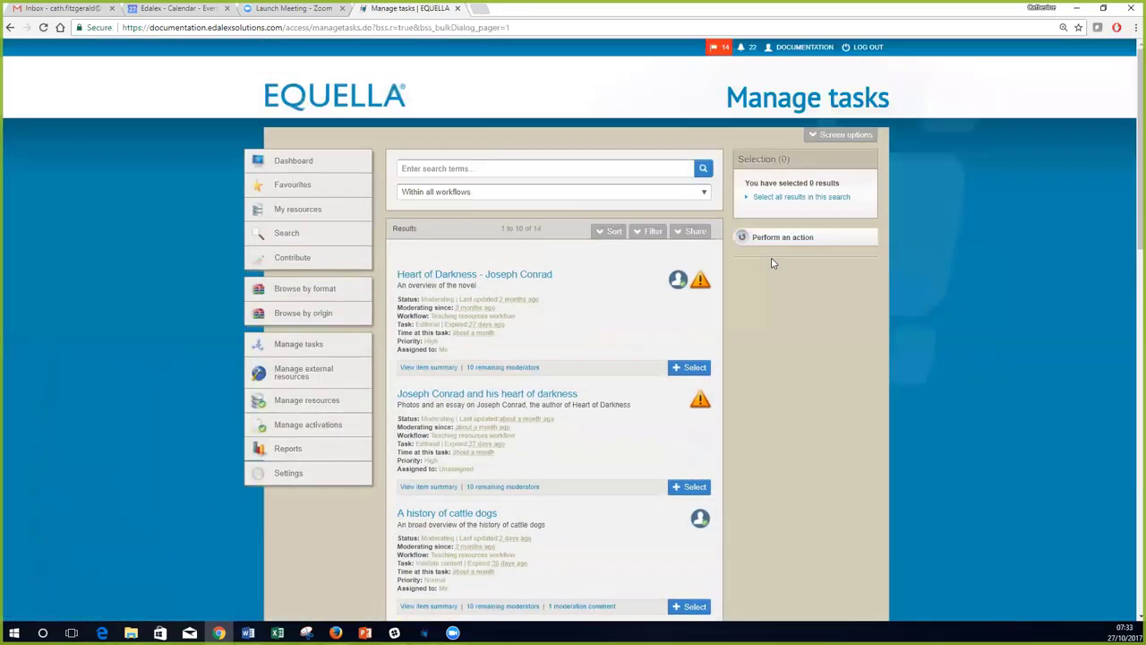
# Select the Jane Austen's six major novels and the Dogs and anxiety tasks in the Manage tasks results.
pyautogui.scroll(-4, 785, 311)
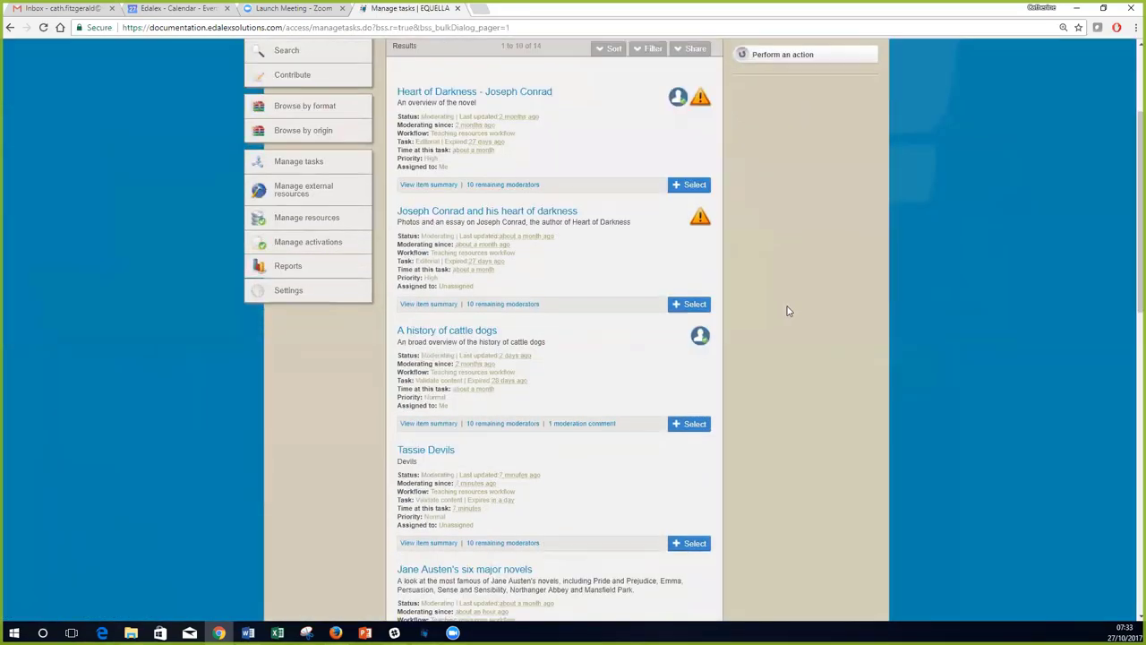
pyautogui.scroll(-2, 788, 310)
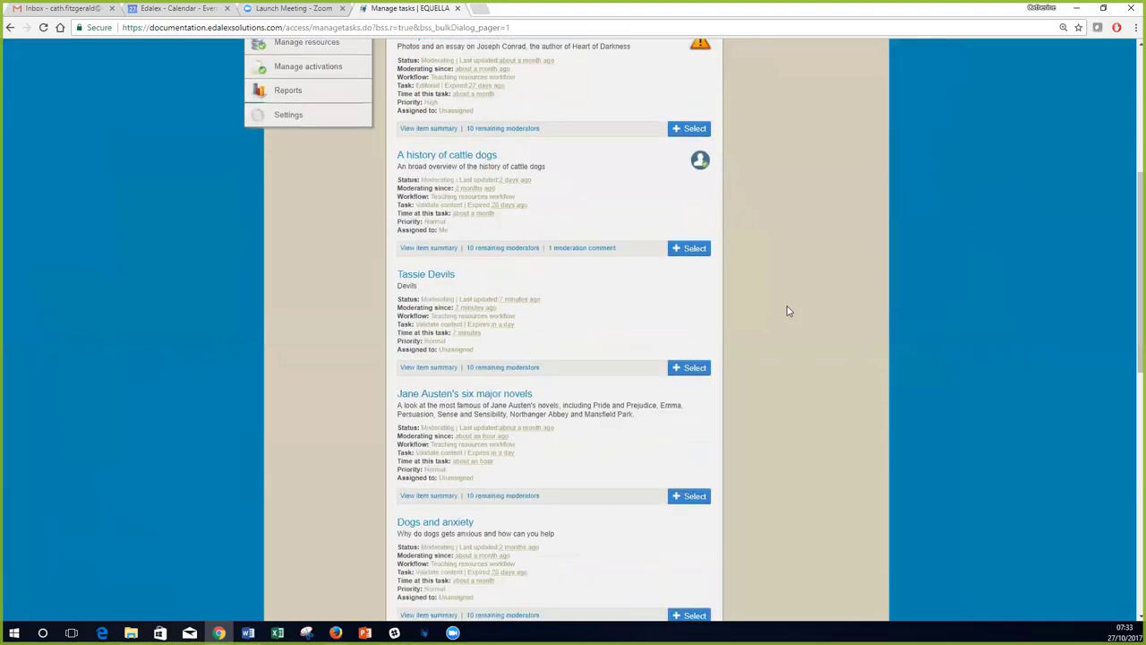
pyautogui.scroll(-2, 785, 287)
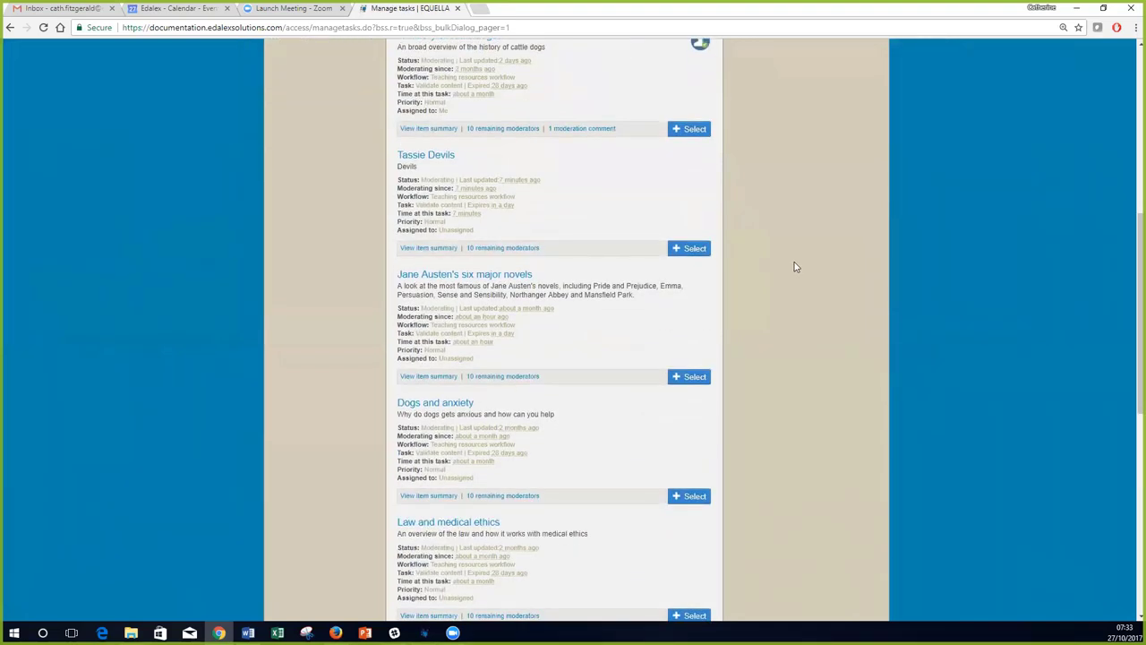
pyautogui.scroll(-2, 796, 266)
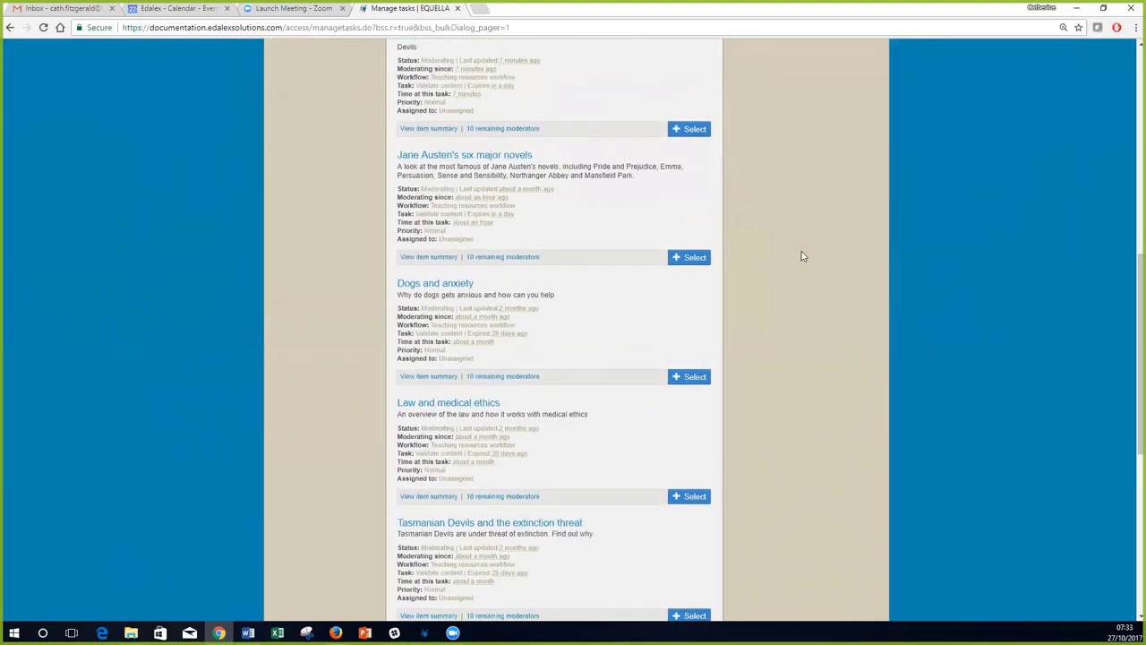
pyautogui.click(692, 258)
pyautogui.click(688, 383)
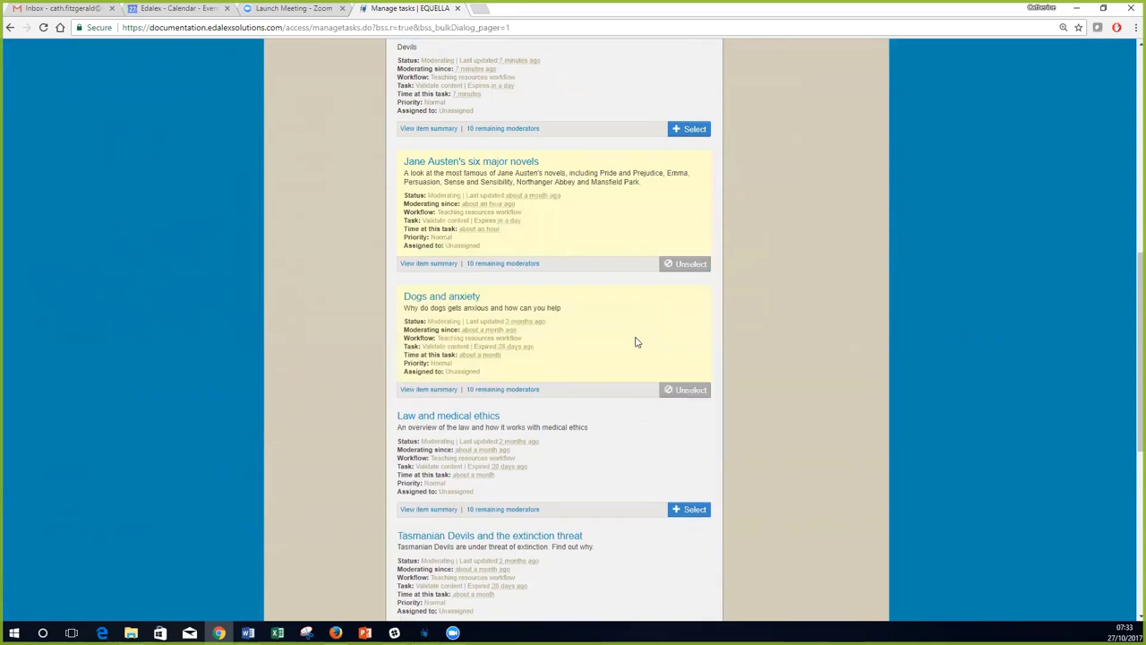
# Approve the two selected tasks in bulk using Approve tasks with the approval message "Test", and close the results.
pyautogui.scroll(5, 619, 332)
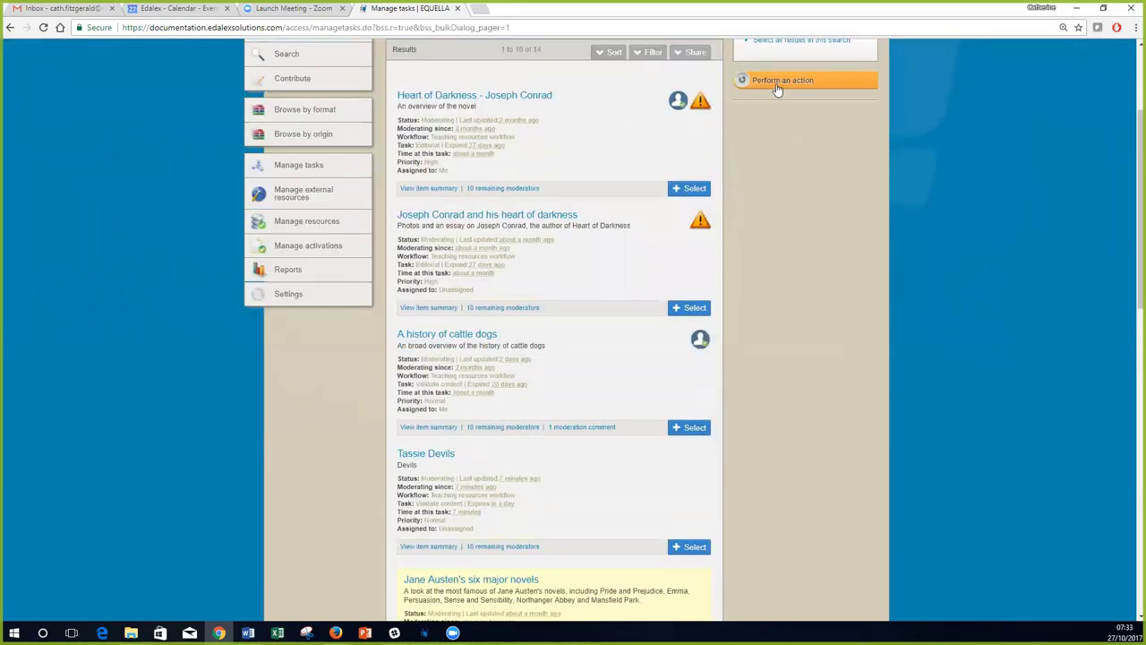
pyautogui.click(777, 89)
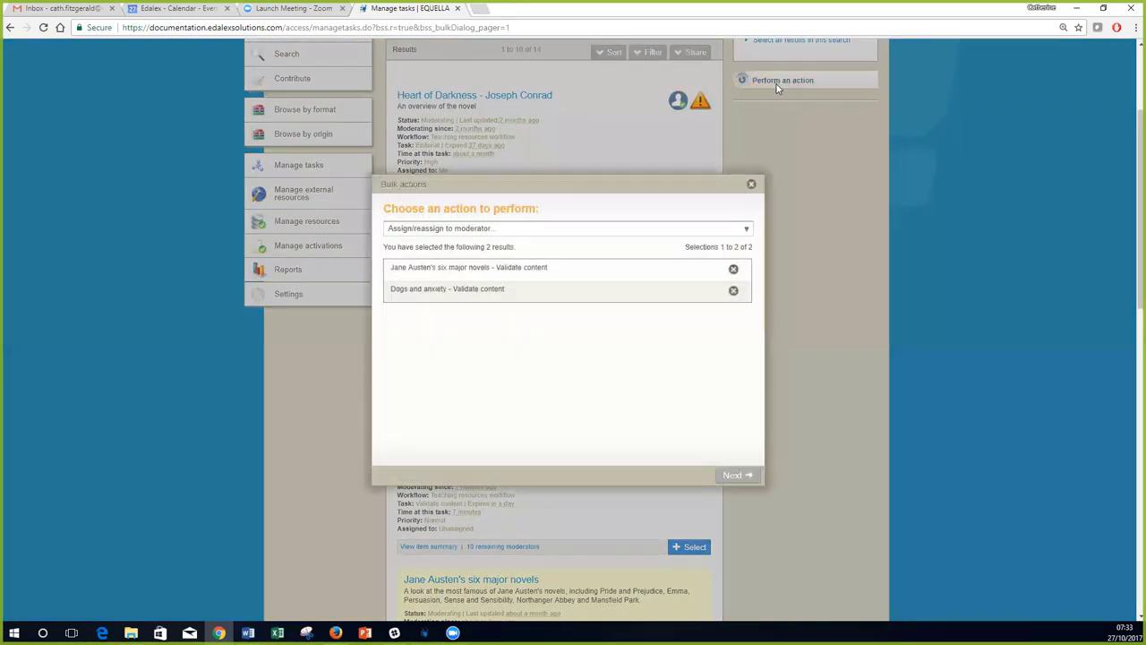
pyautogui.click(747, 230)
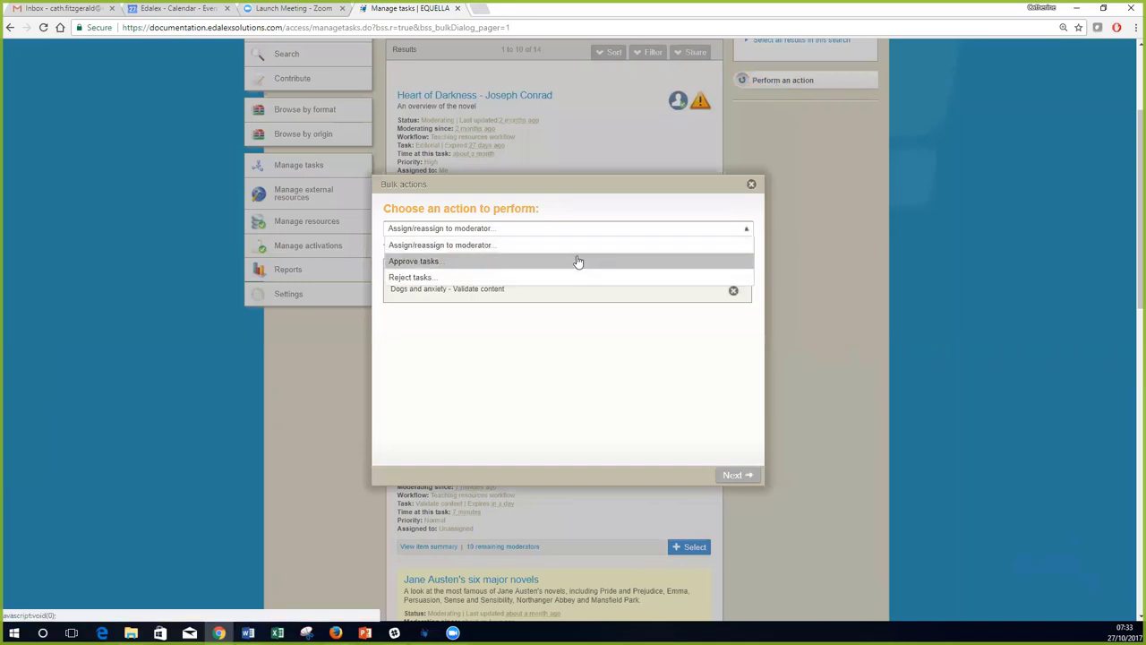
pyautogui.click(428, 266)
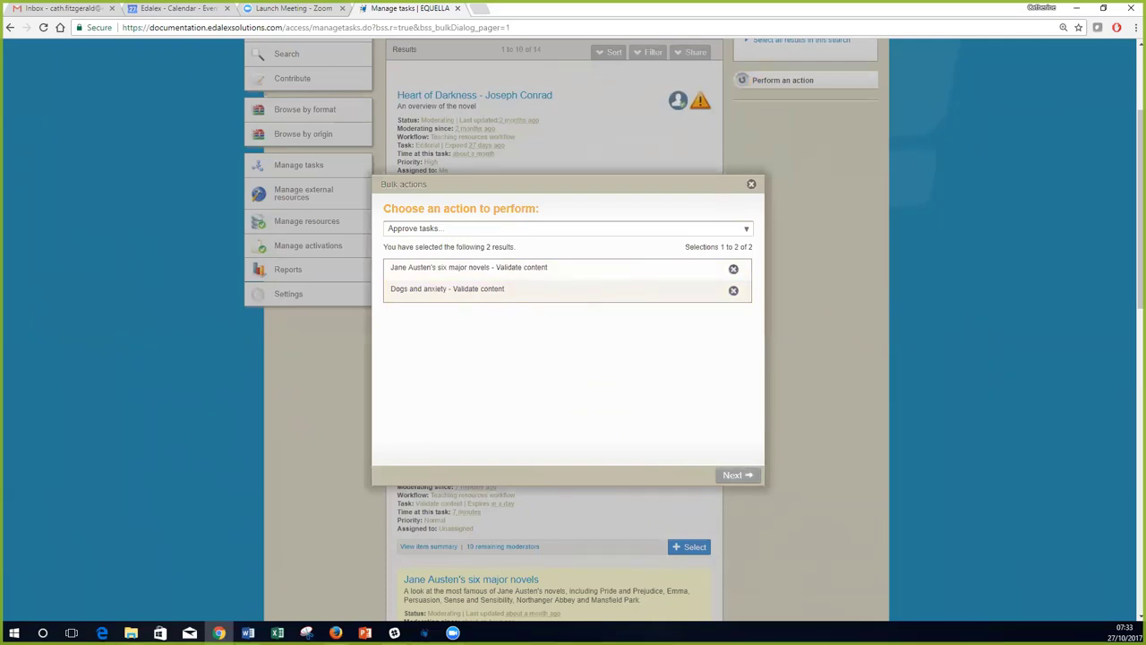
pyautogui.click(735, 475)
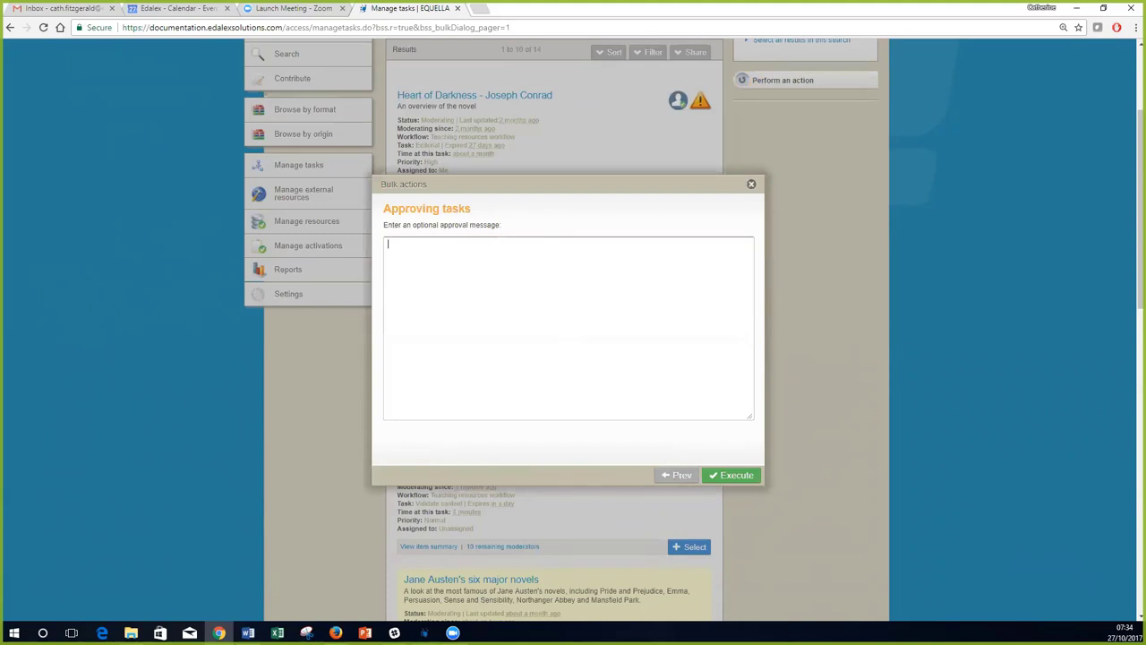
pyautogui.write('Test')
pyautogui.click(732, 475)
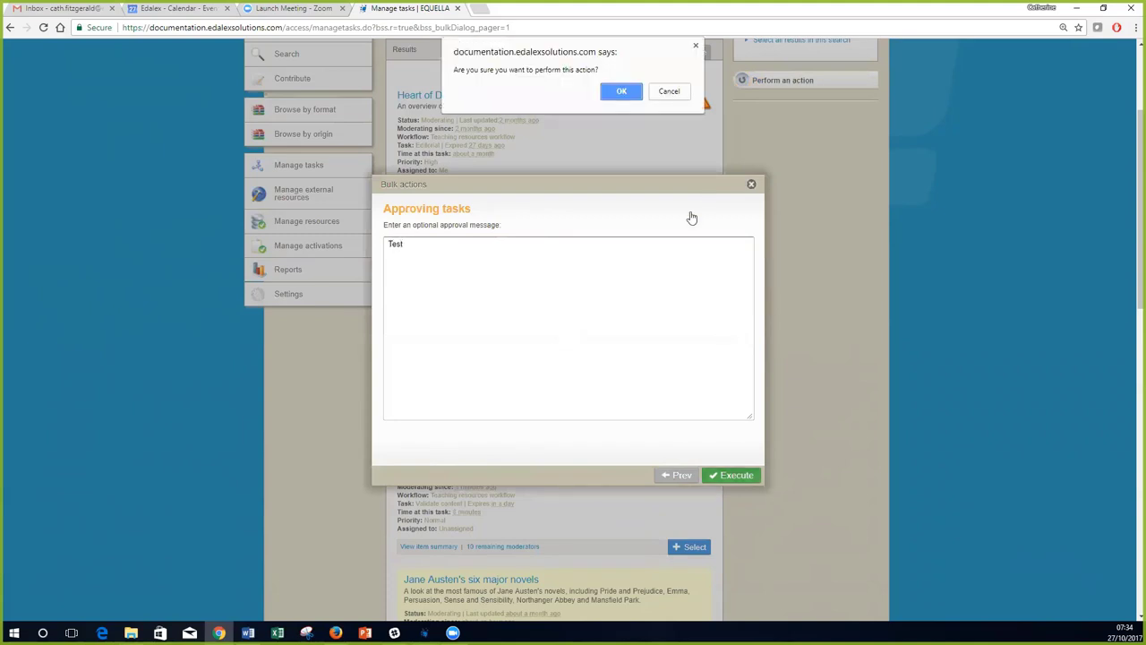
pyautogui.click(618, 91)
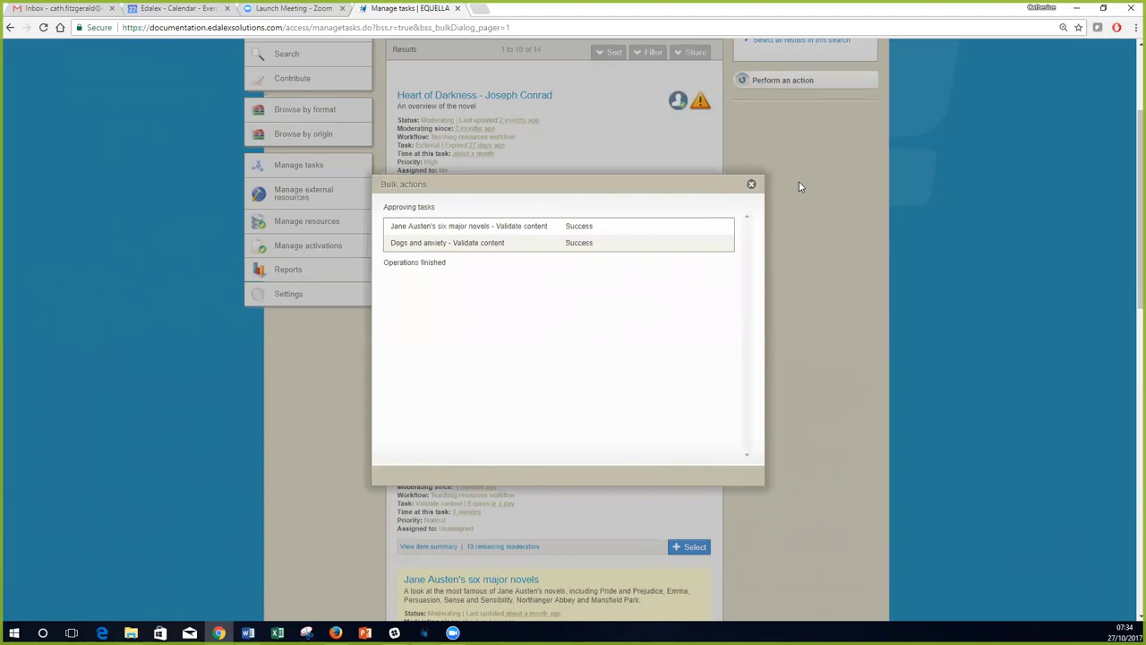
pyautogui.click(752, 187)
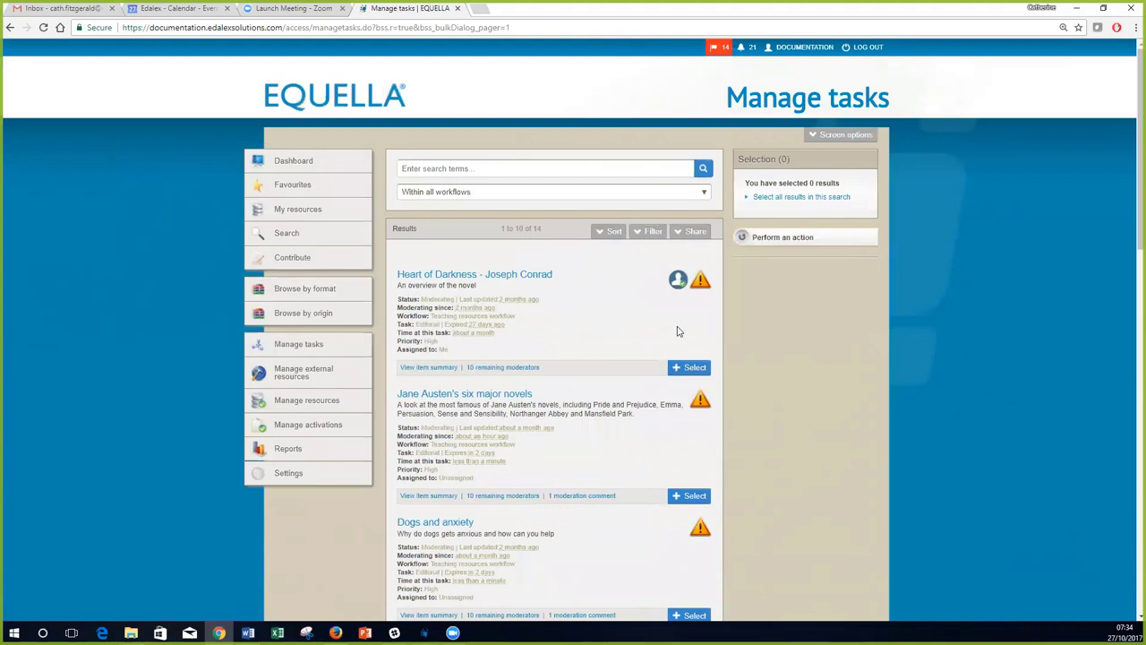
# Open My tasks and examine the first page of tasks for overdue warnings, priorities, assignments and moderation comments.
pyautogui.click(715, 52)
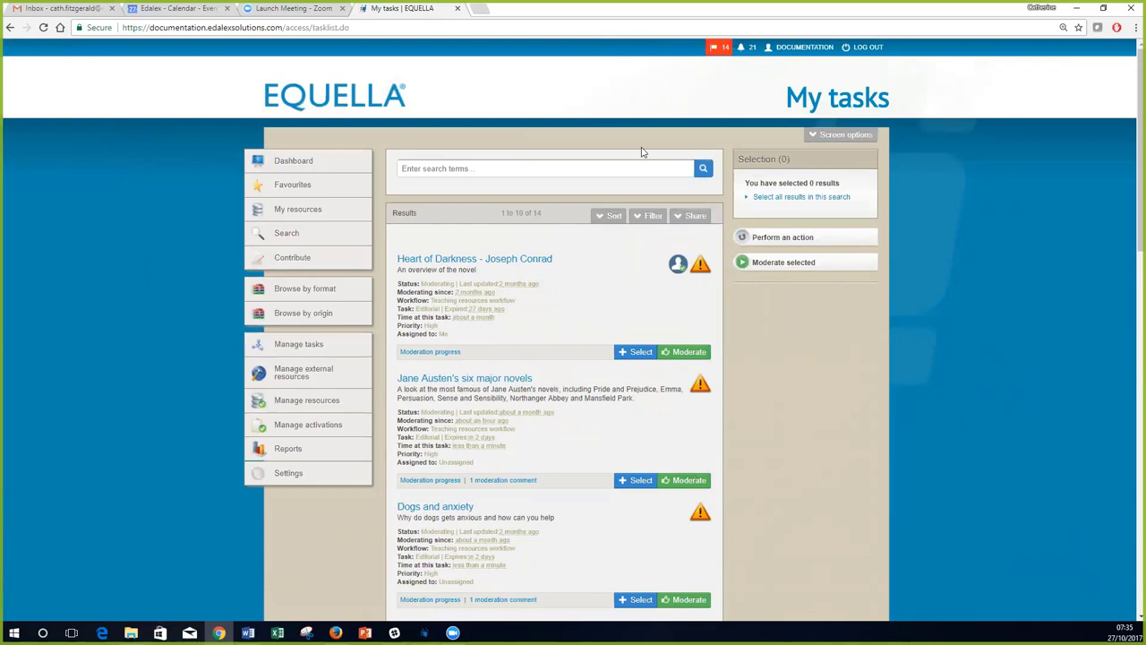
pyautogui.scroll(-3, 651, 246)
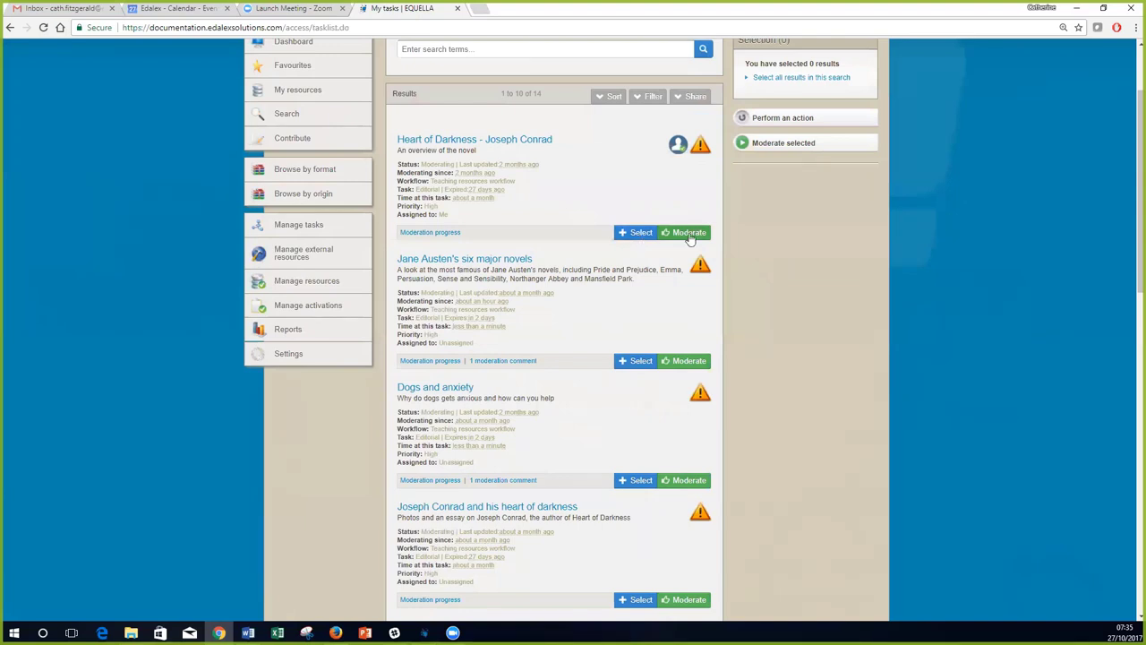
pyautogui.scroll(2, 618, 230)
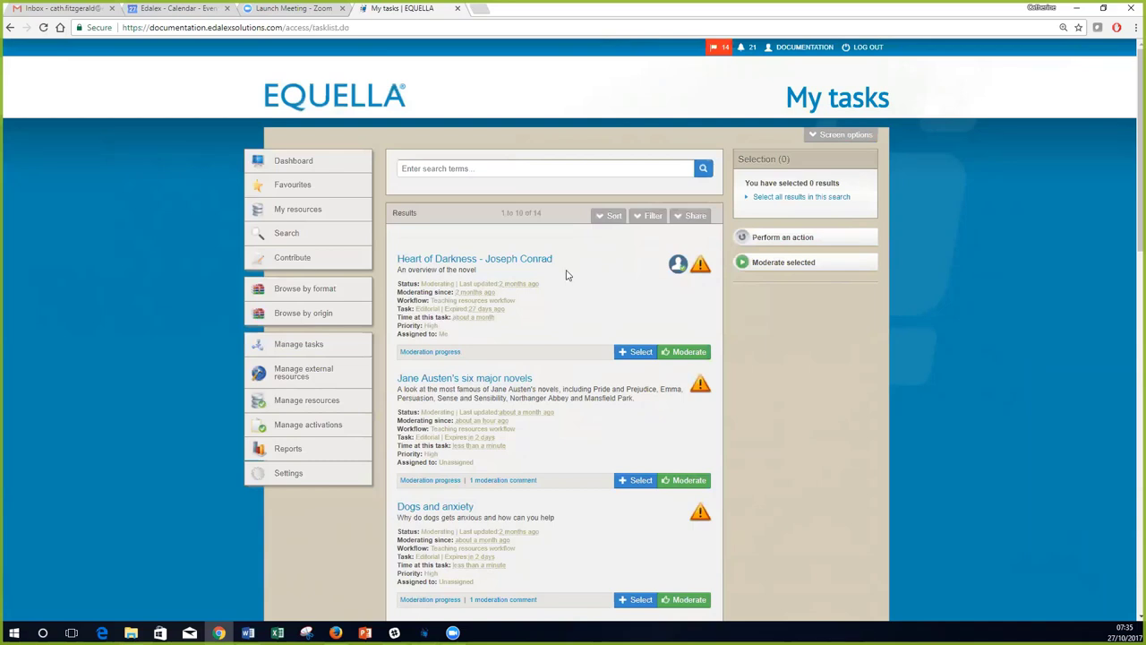
pyautogui.scroll(-1, 542, 260)
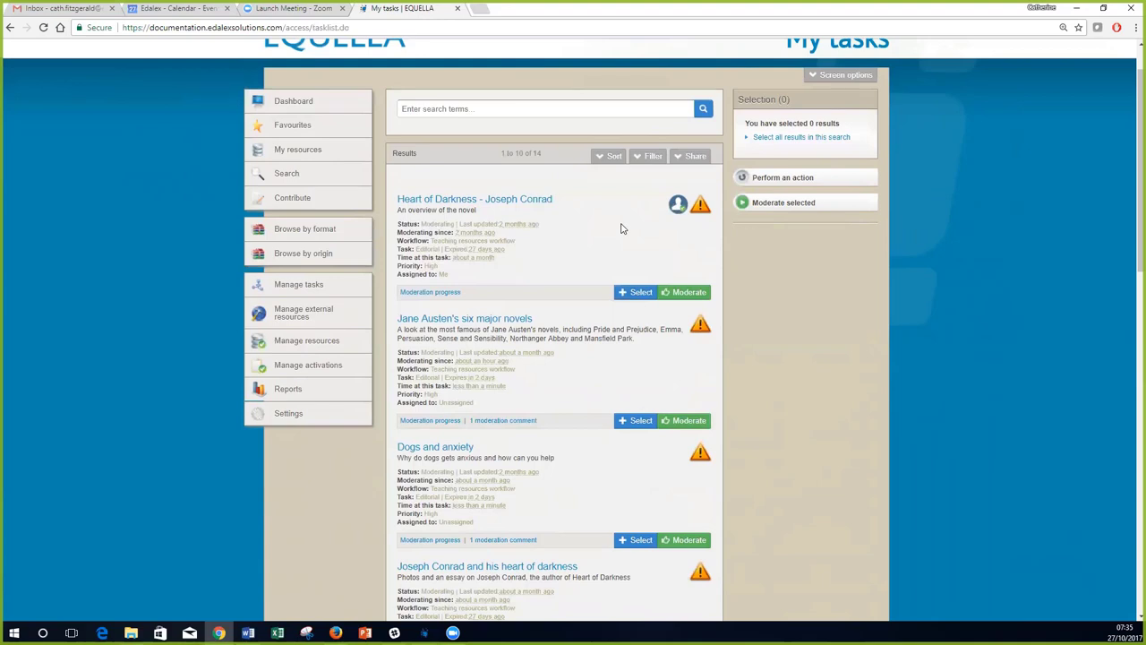
pyautogui.moveTo(703, 211)
pyautogui.scroll(-1, 586, 232)
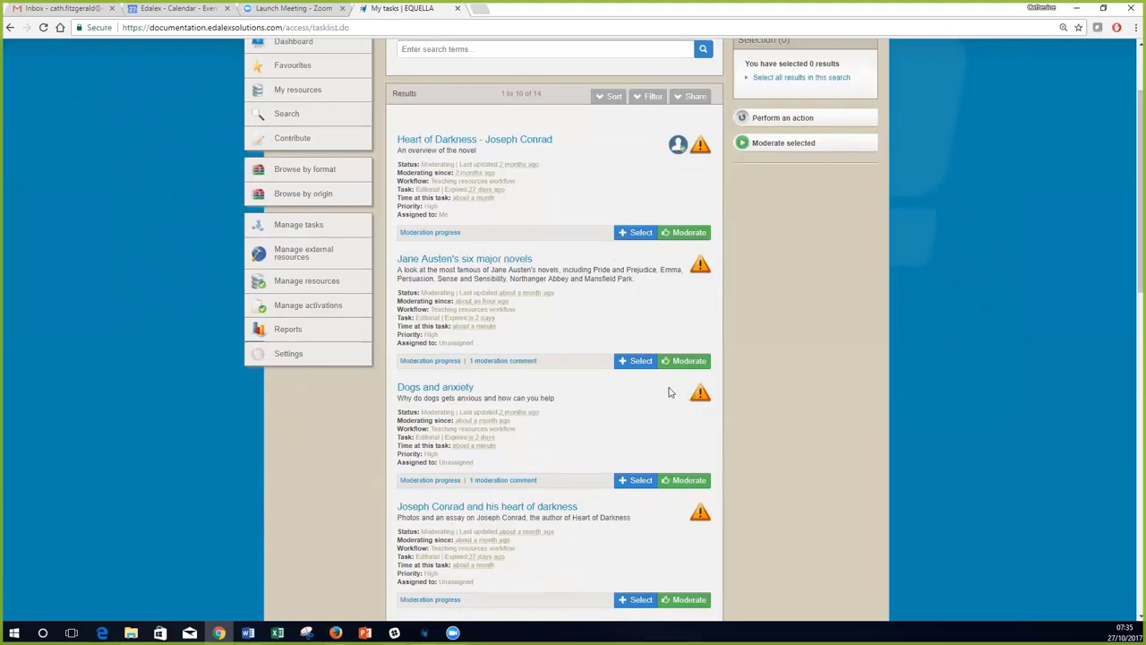
pyautogui.scroll(-4, 667, 392)
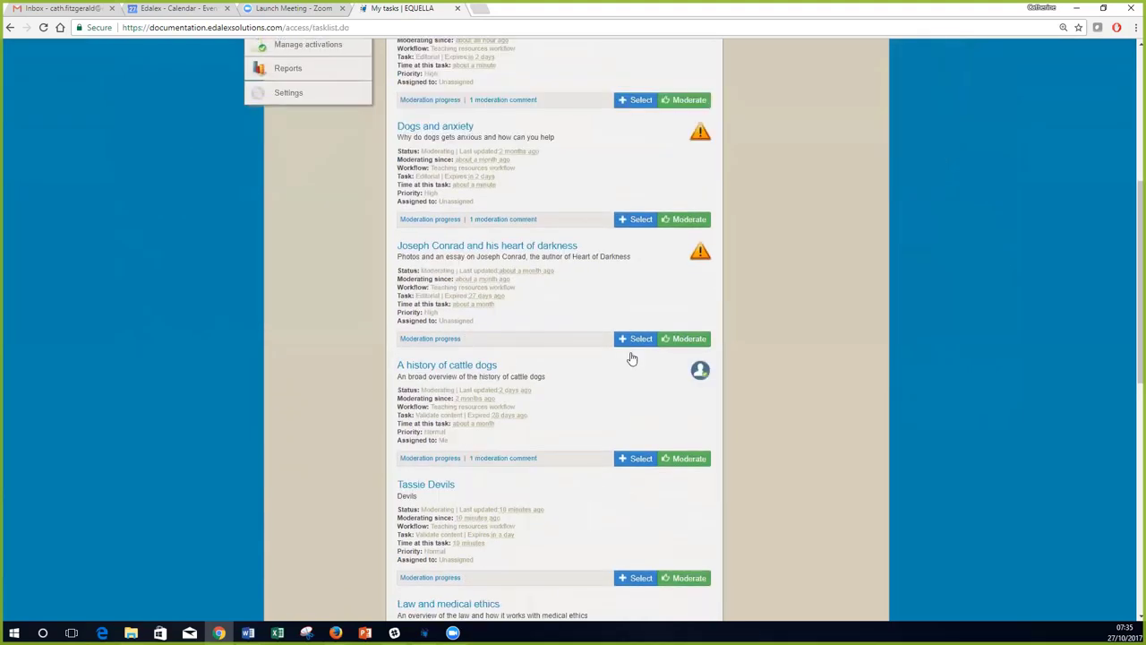
pyautogui.scroll(-1, 627, 278)
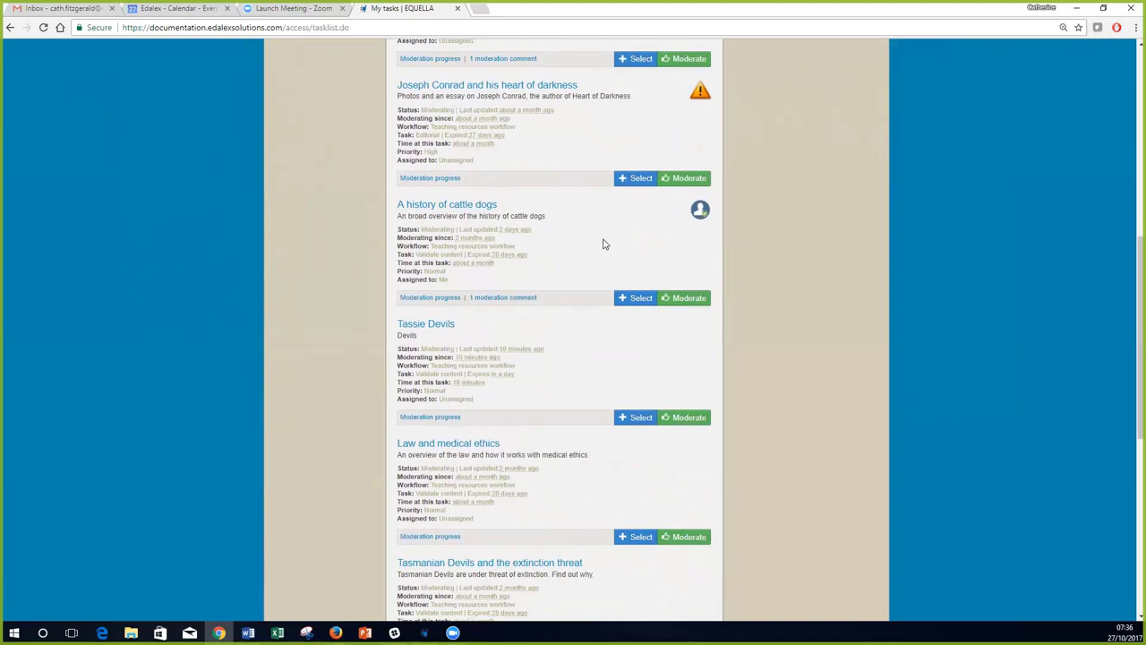
pyautogui.scroll(-2, 436, 330)
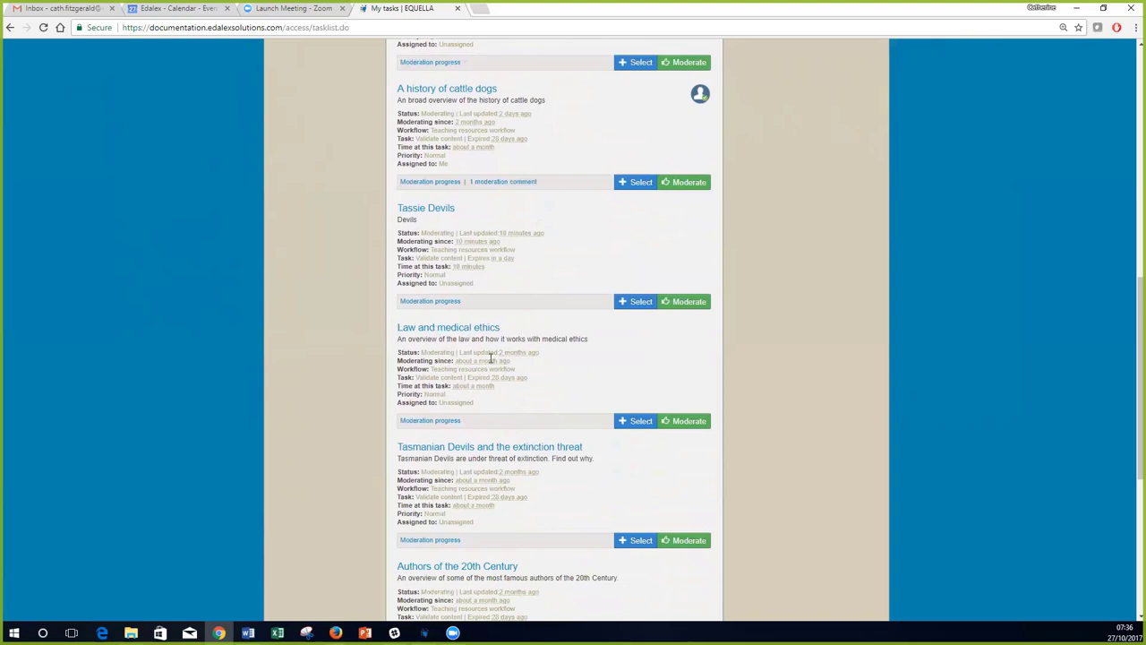
pyautogui.scroll(-3, 494, 358)
pyautogui.scroll(-3, 501, 357)
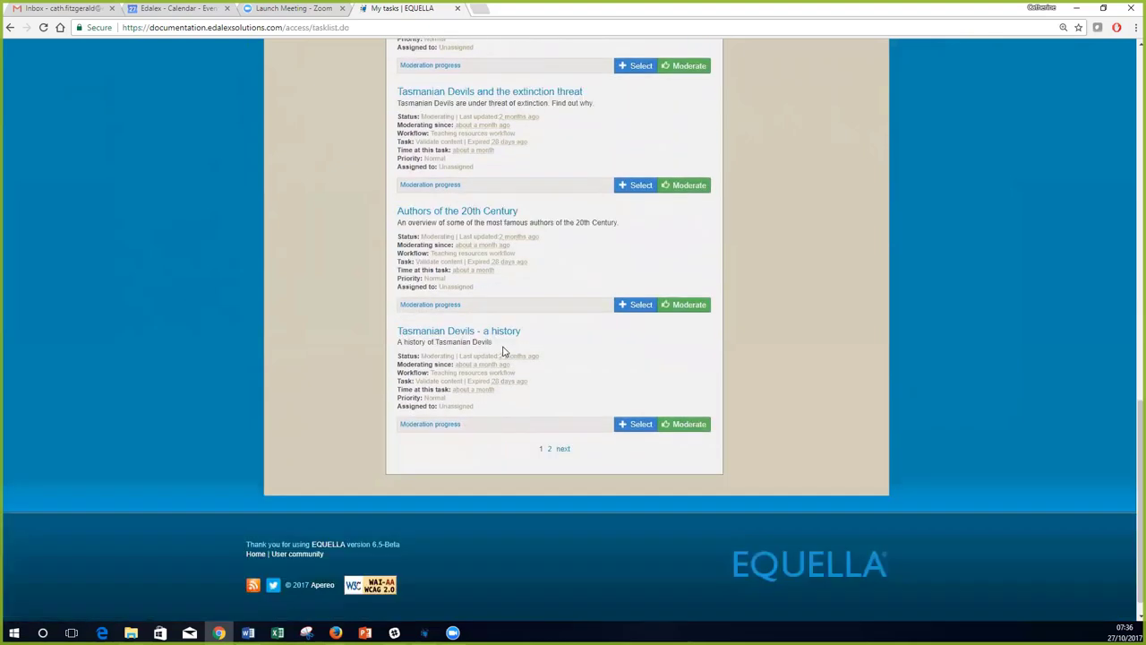
# Review the tasks on the second page of My tasks and return to the first page.
pyautogui.click(562, 445)
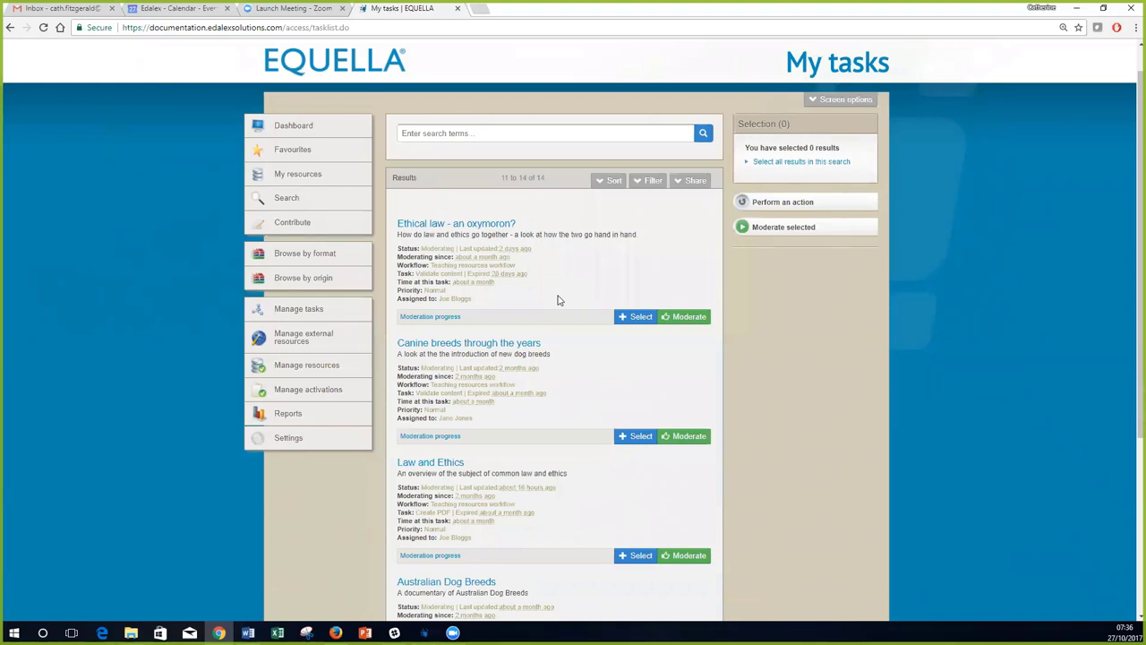
pyautogui.scroll(-2, 557, 300)
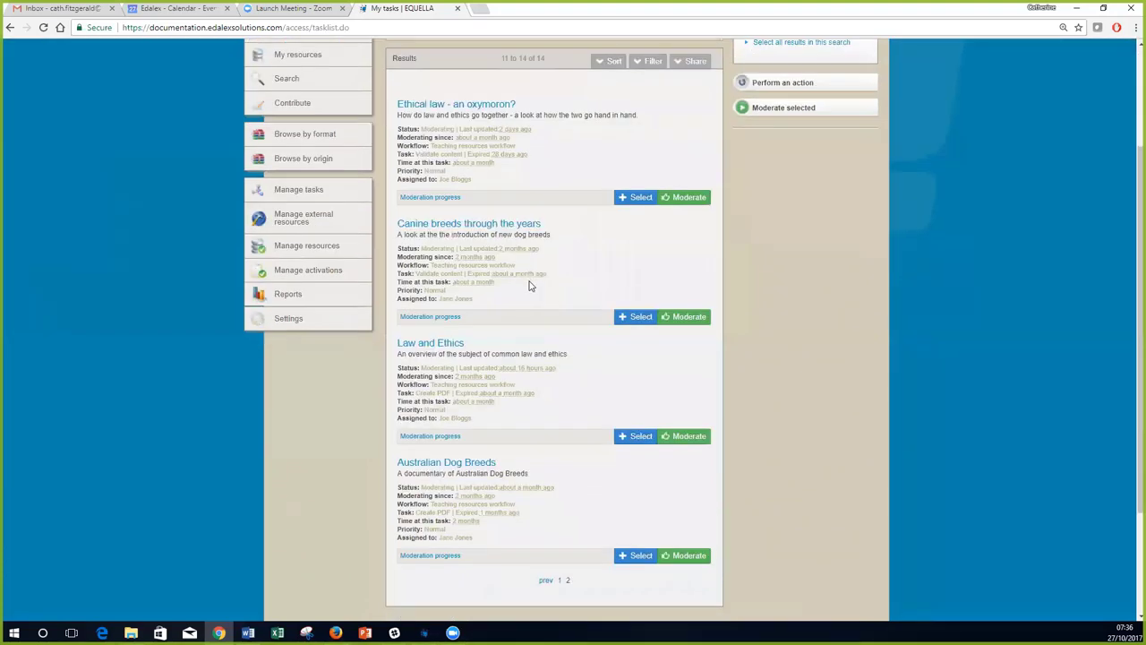
pyautogui.click(546, 580)
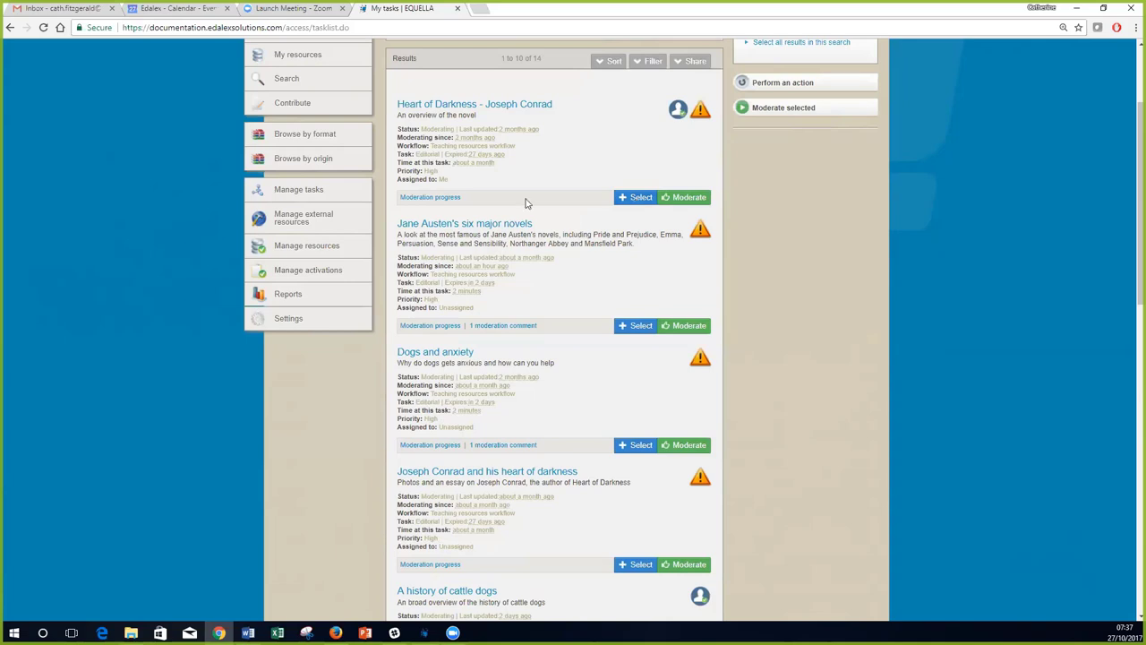
# Select the Tassie Devils task and a second task in My tasks, and open the selected tasks for moderation.
pyautogui.scroll(-5, 525, 204)
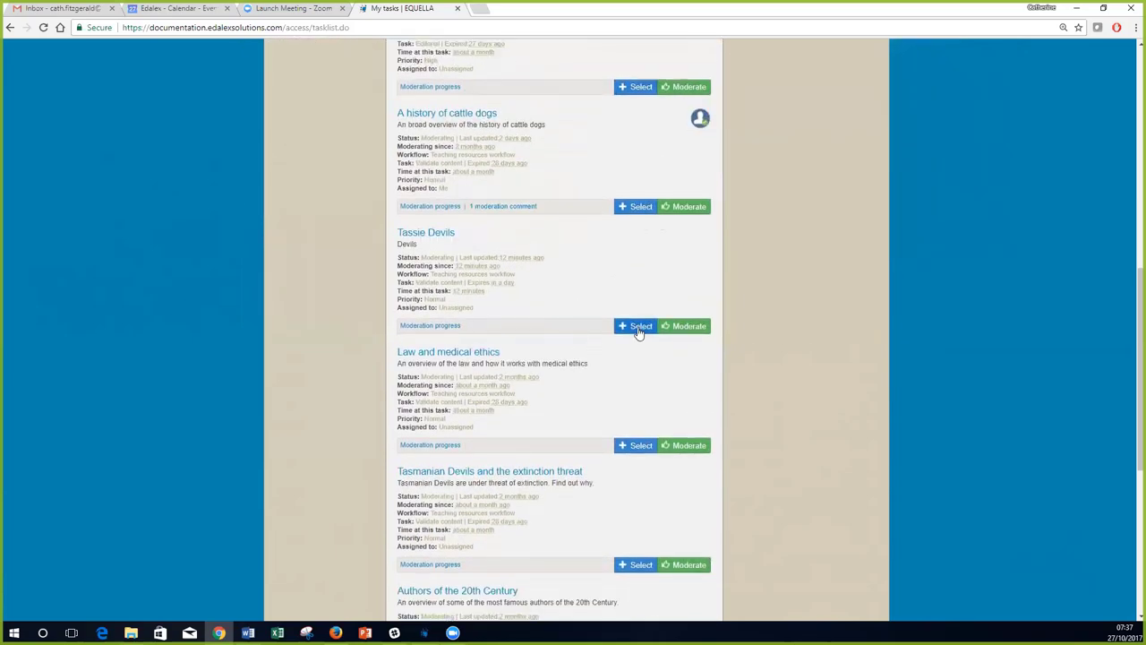
pyautogui.click(636, 326)
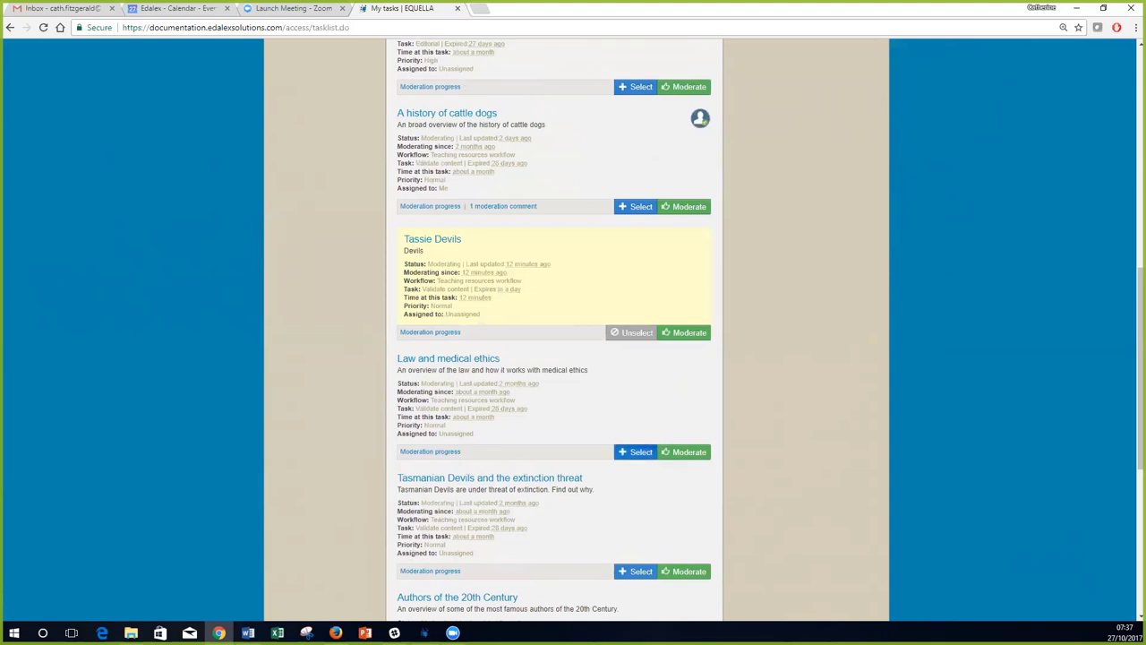
pyautogui.scroll(4, 538, 296)
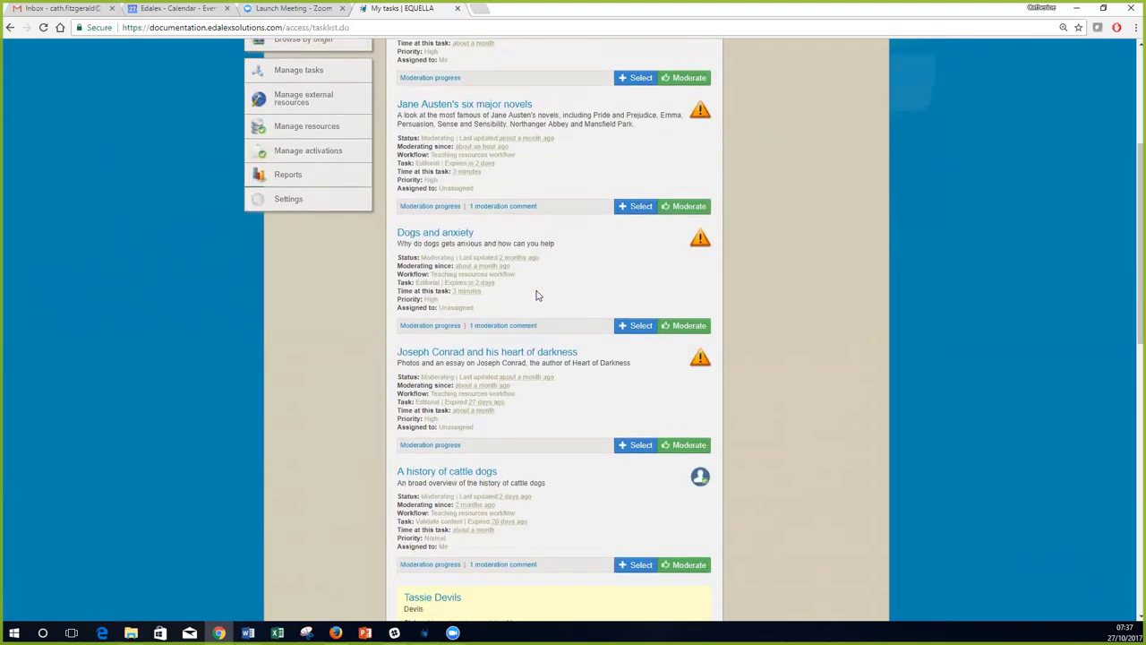
pyautogui.scroll(1, 537, 296)
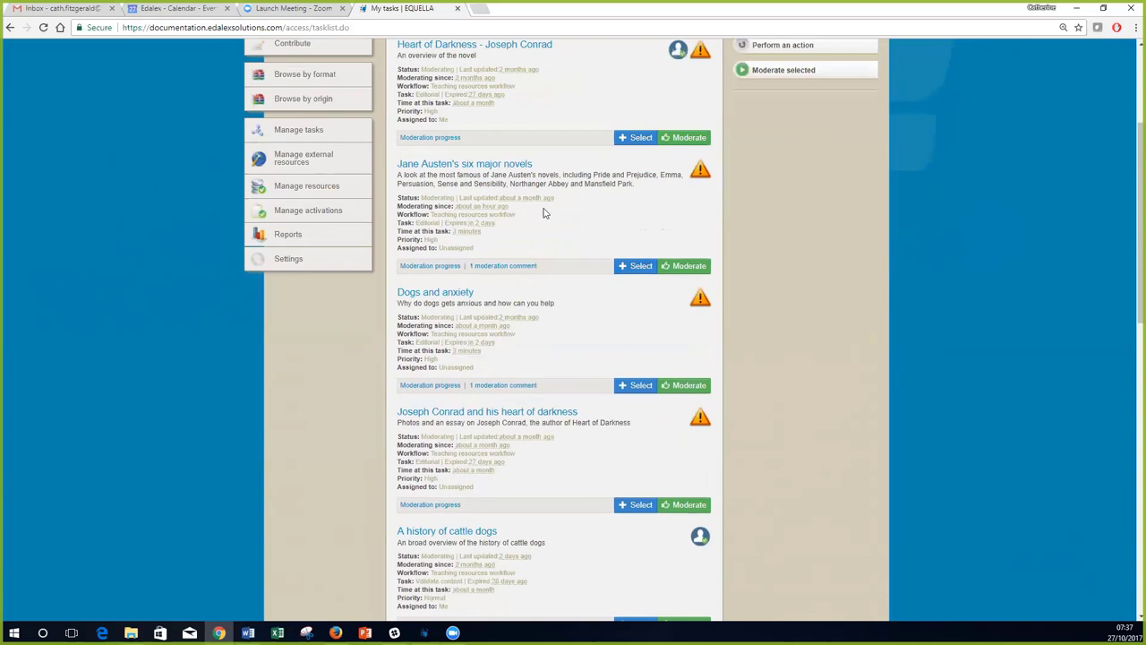
pyautogui.scroll(2, 543, 210)
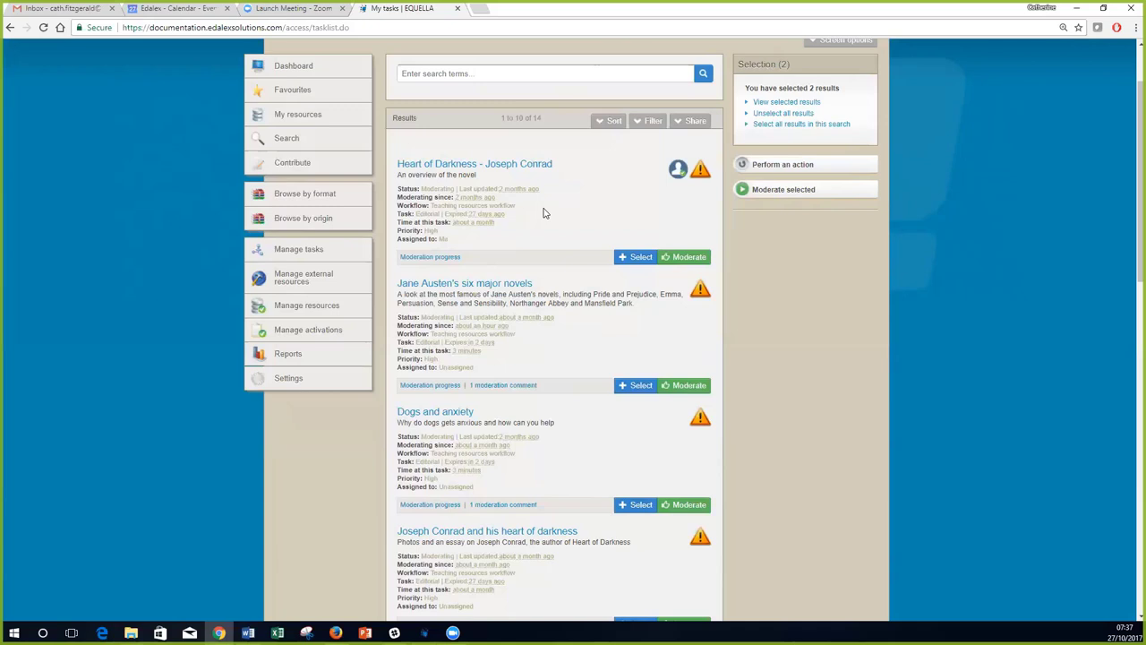
pyautogui.click(783, 193)
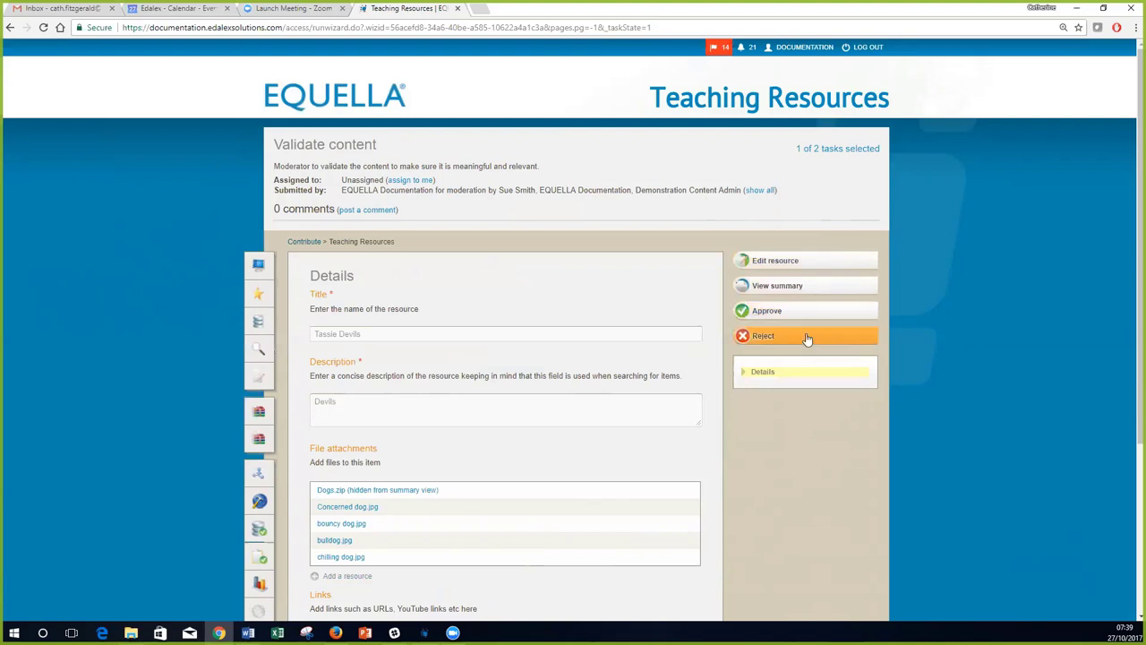
# Return to My tasks, open A history of cattle dogs for moderation, and review its moderation comments.
pyautogui.click(723, 49)
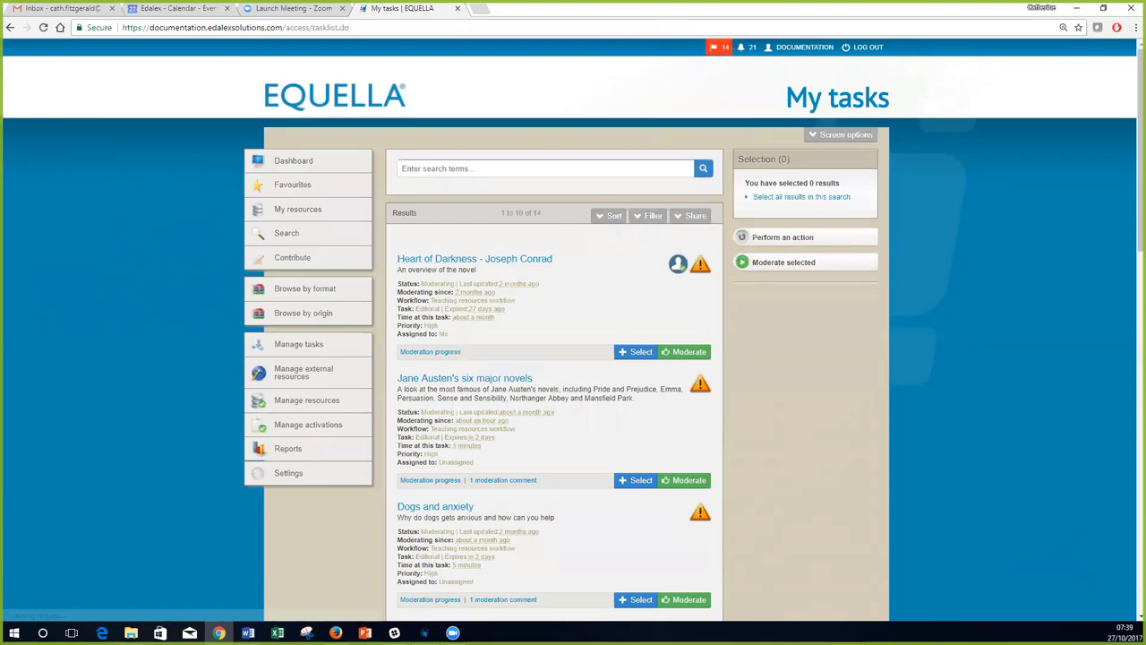
pyautogui.scroll(-4, 604, 354)
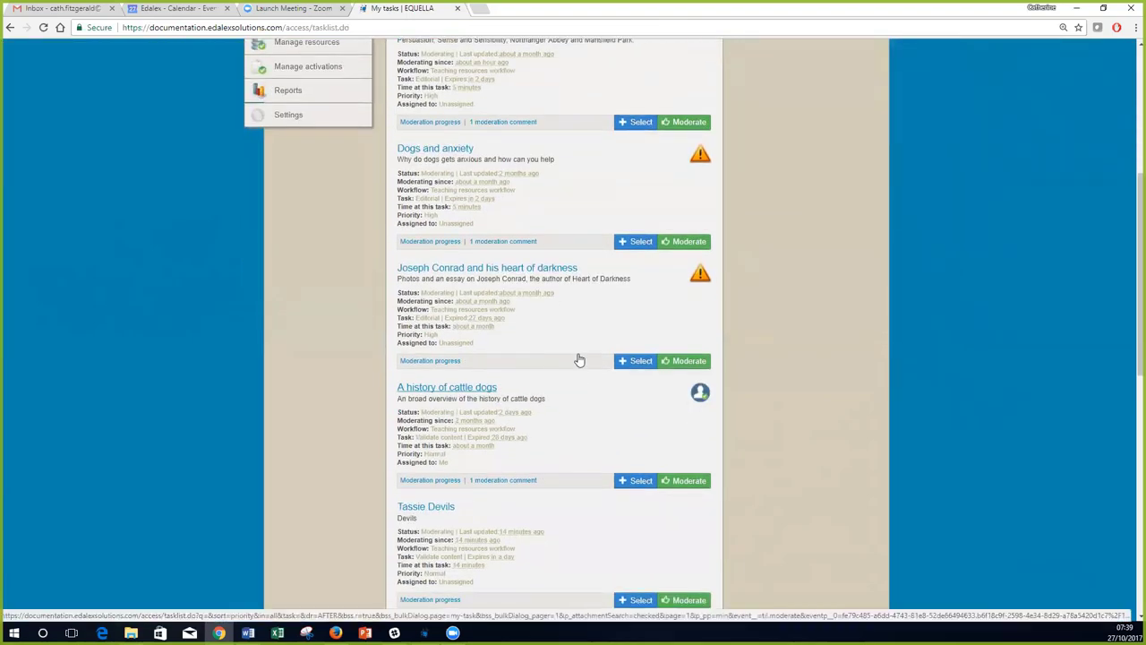
pyautogui.click(665, 354)
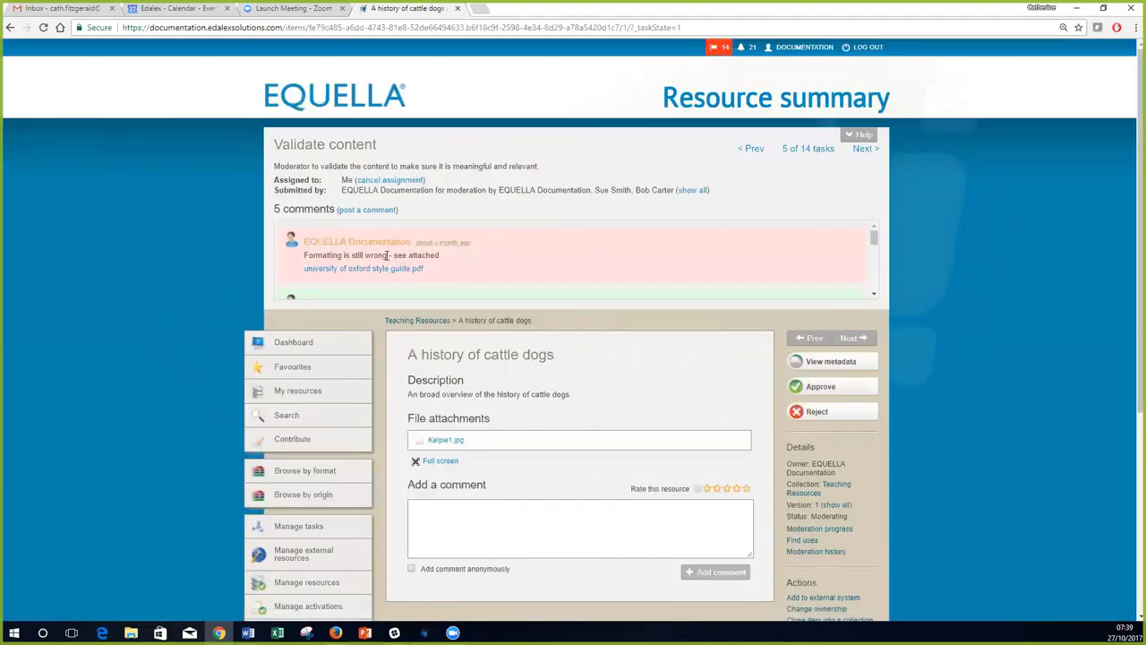
pyautogui.moveTo(861, 237)
pyautogui.mouseDown()
pyautogui.moveTo(861, 285)
pyautogui.moveTo(823, 275)
pyautogui.moveTo(862, 277)
pyautogui.moveTo(861, 238)
pyautogui.mouseUp()
pyautogui.moveTo(861, 241)
pyautogui.mouseDown()
pyautogui.moveTo(861, 287)
pyautogui.moveTo(860, 244)
pyautogui.mouseUp()
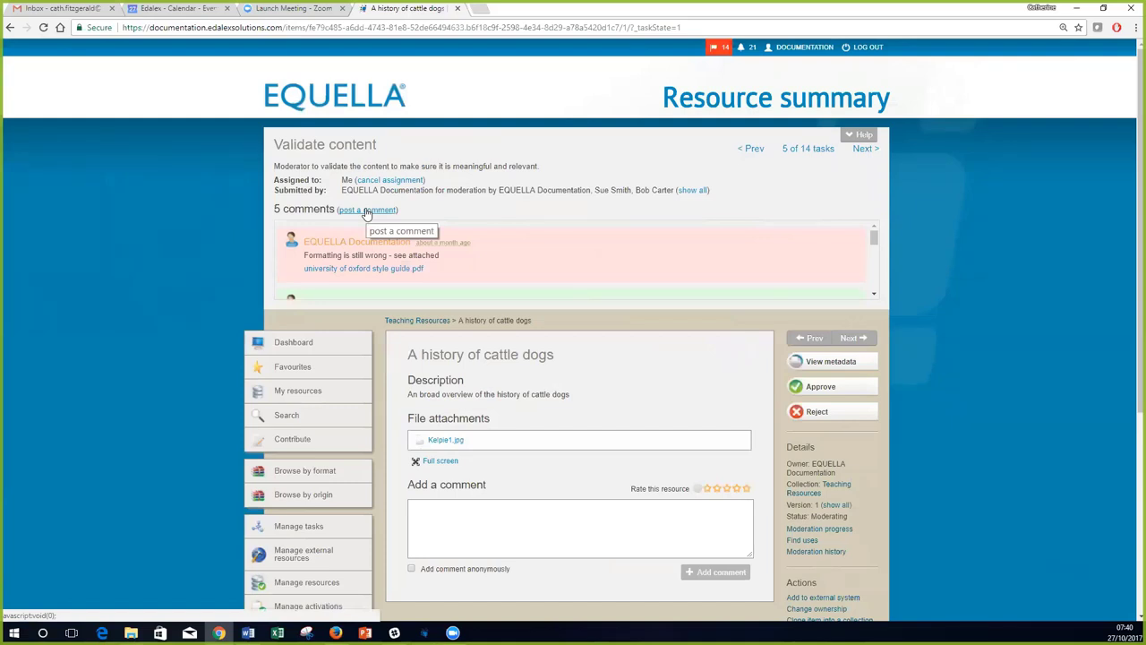
# Return to My tasks and open the Dogs and anxiety editorial task for moderation.
pyautogui.click(719, 52)
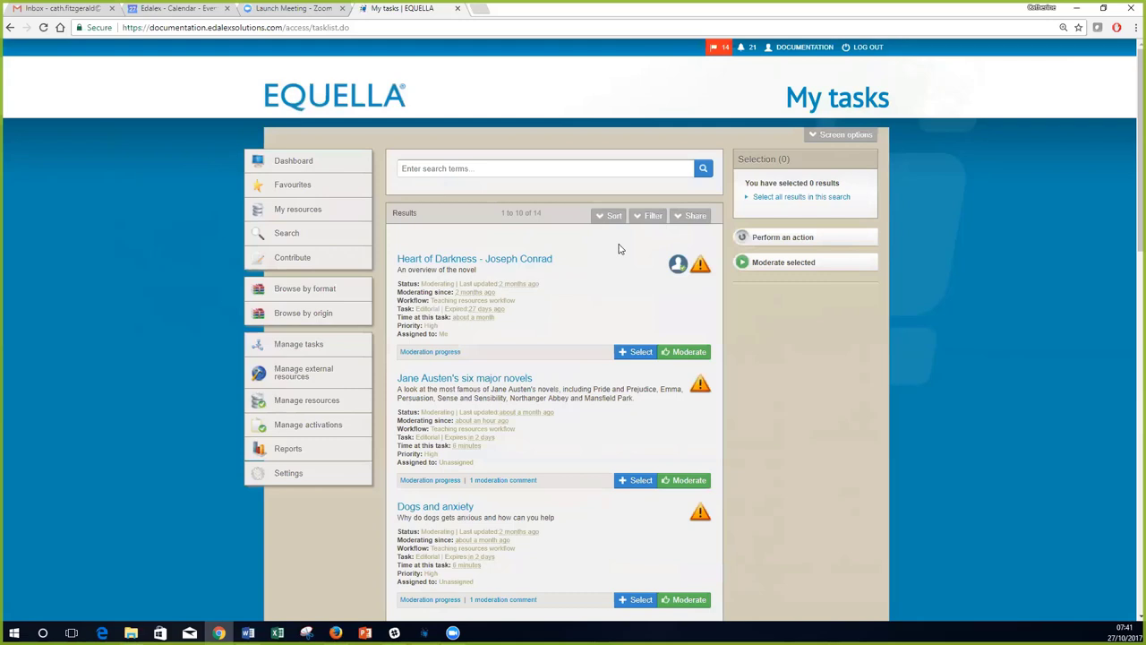
pyautogui.scroll(-2, 541, 334)
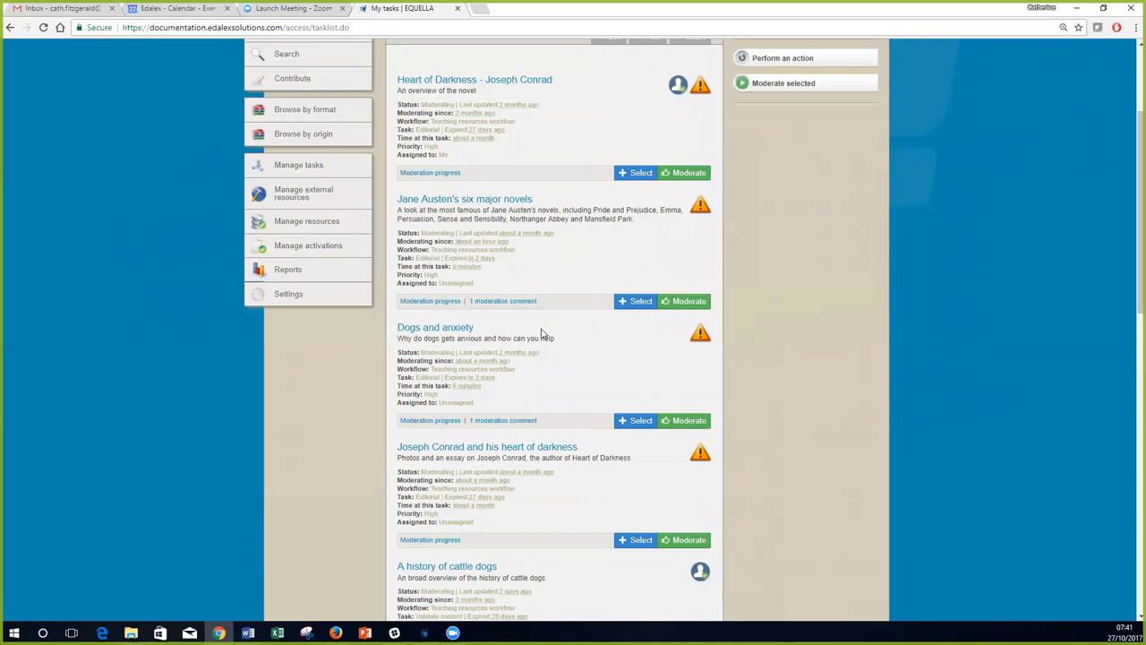
pyautogui.scroll(-1, 541, 334)
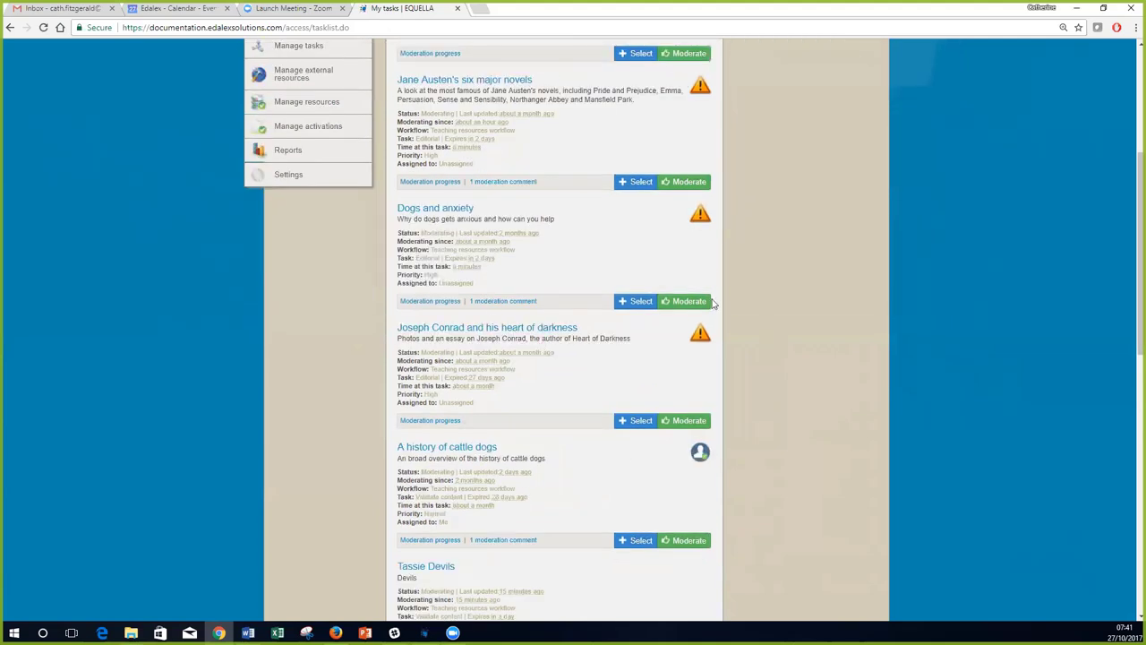
pyautogui.click(691, 304)
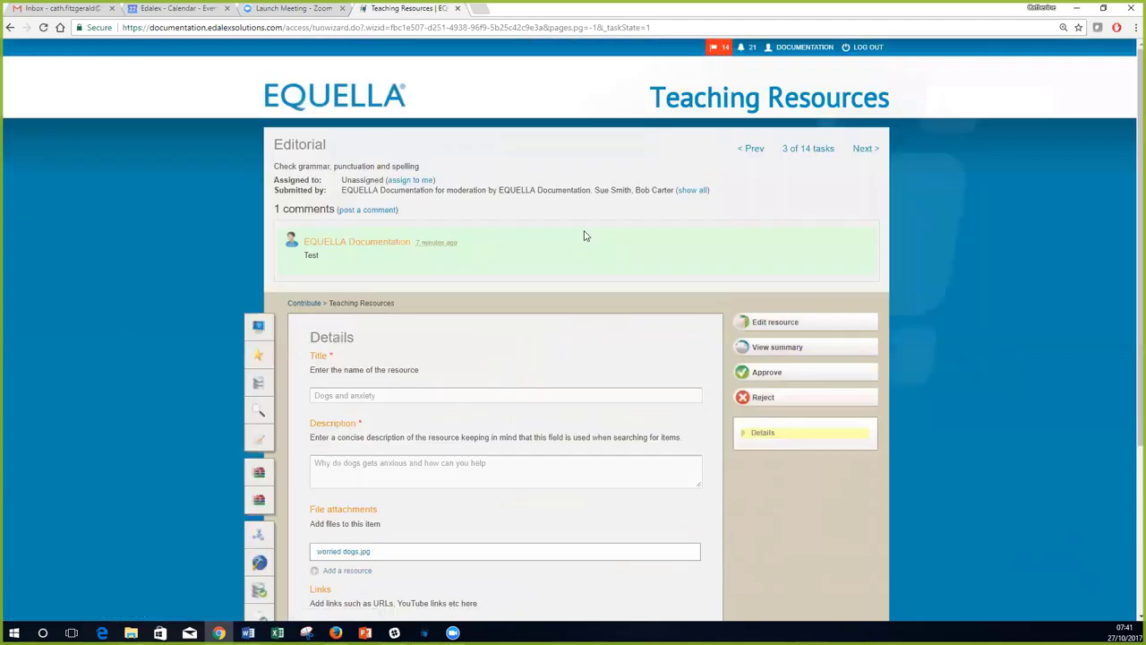
# Approve the Dogs and anxiety task with the message "Please see attached guide" and the University of Oxford Style Guide PDF attached.
pyautogui.click(784, 373)
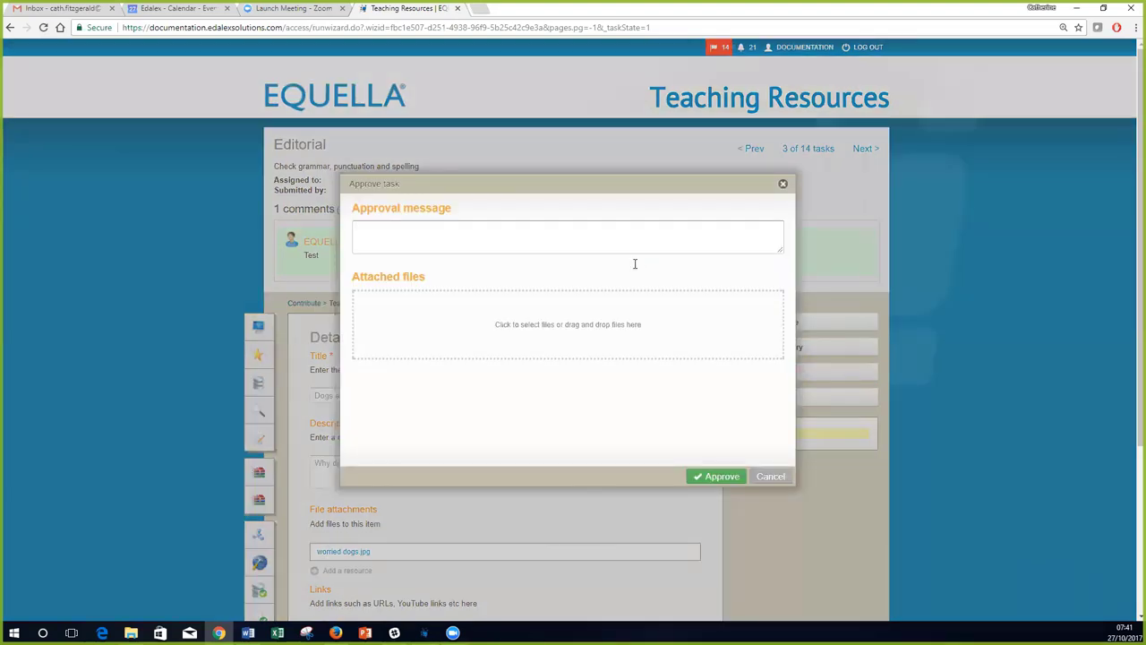
pyautogui.write('Please see attached guide')
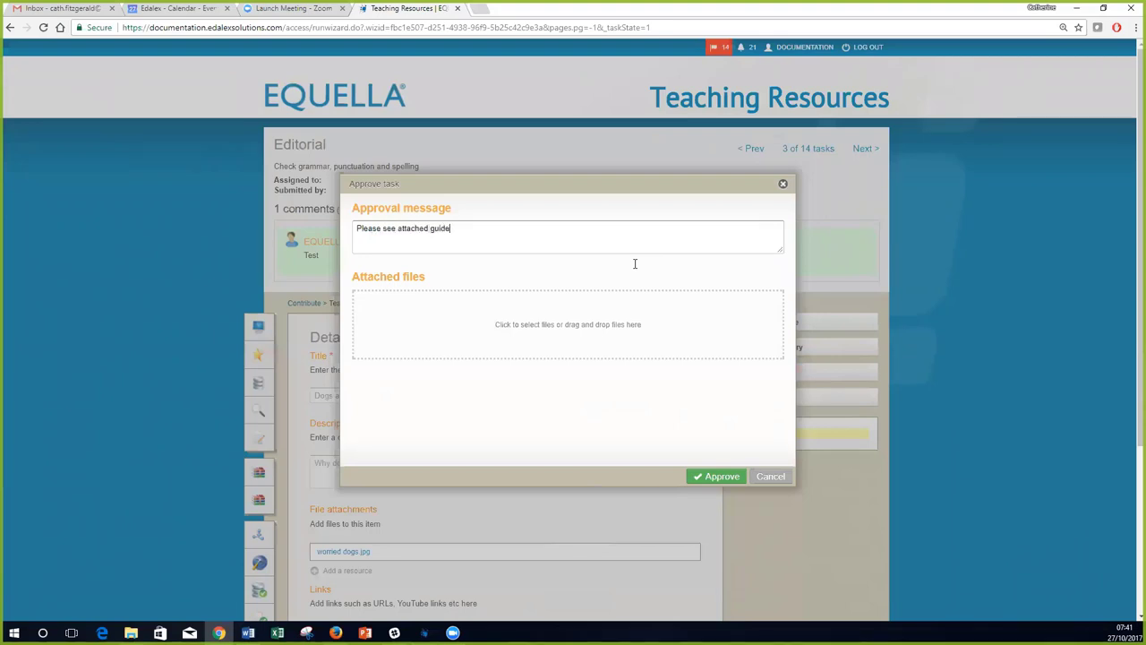
pyautogui.click(533, 330)
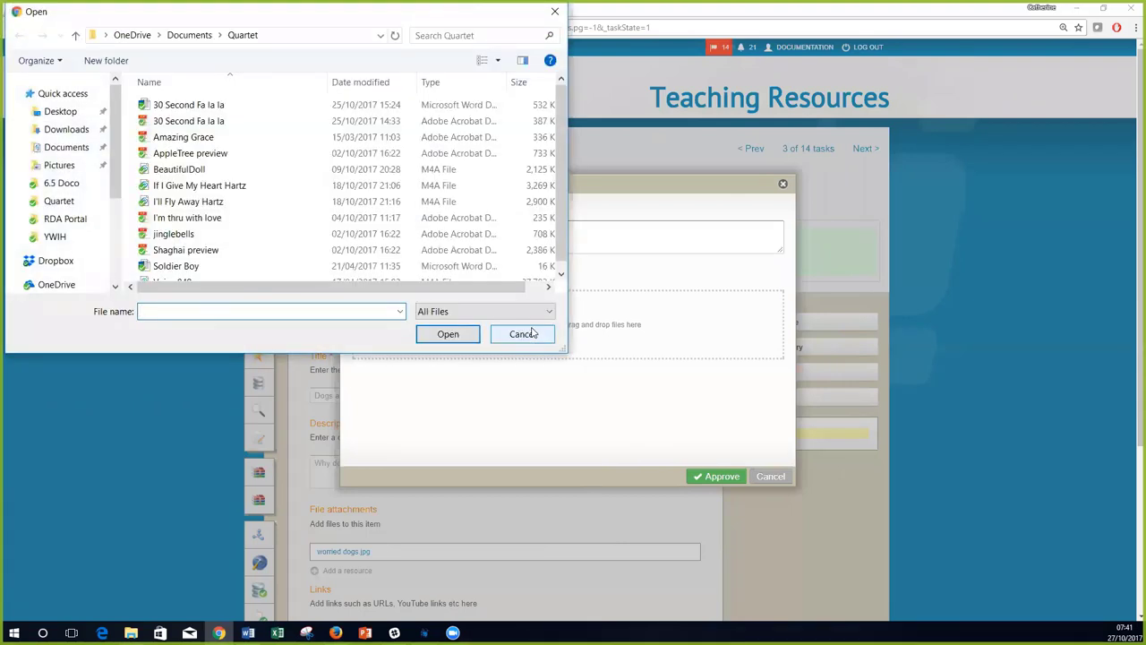
pyautogui.click(523, 334)
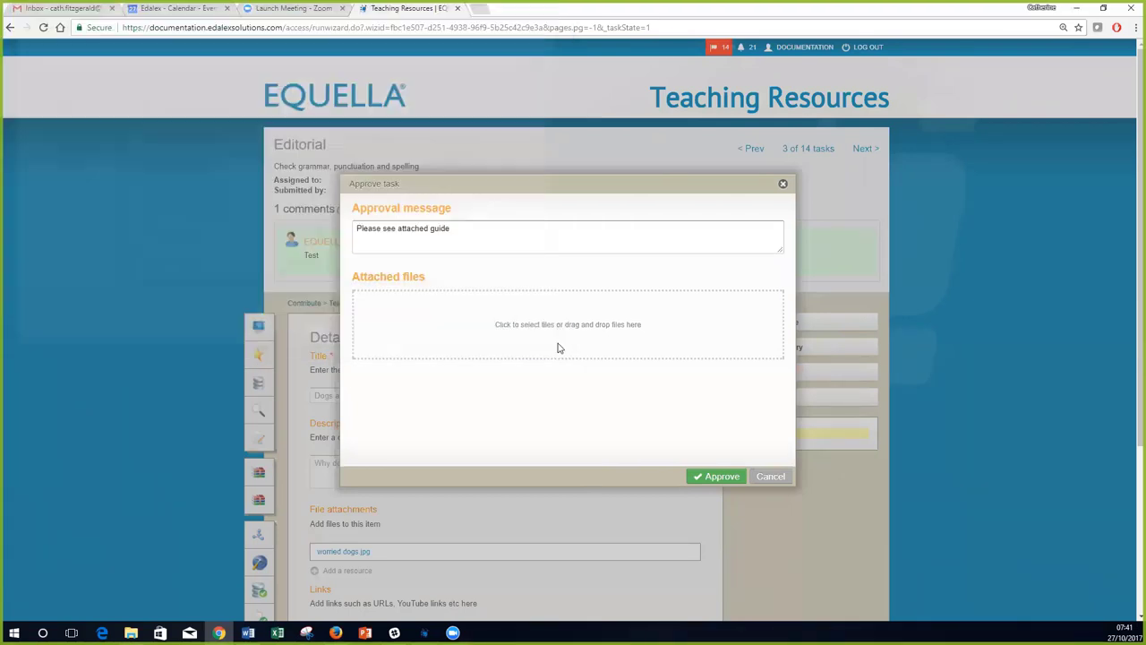
pyautogui.click(131, 633)
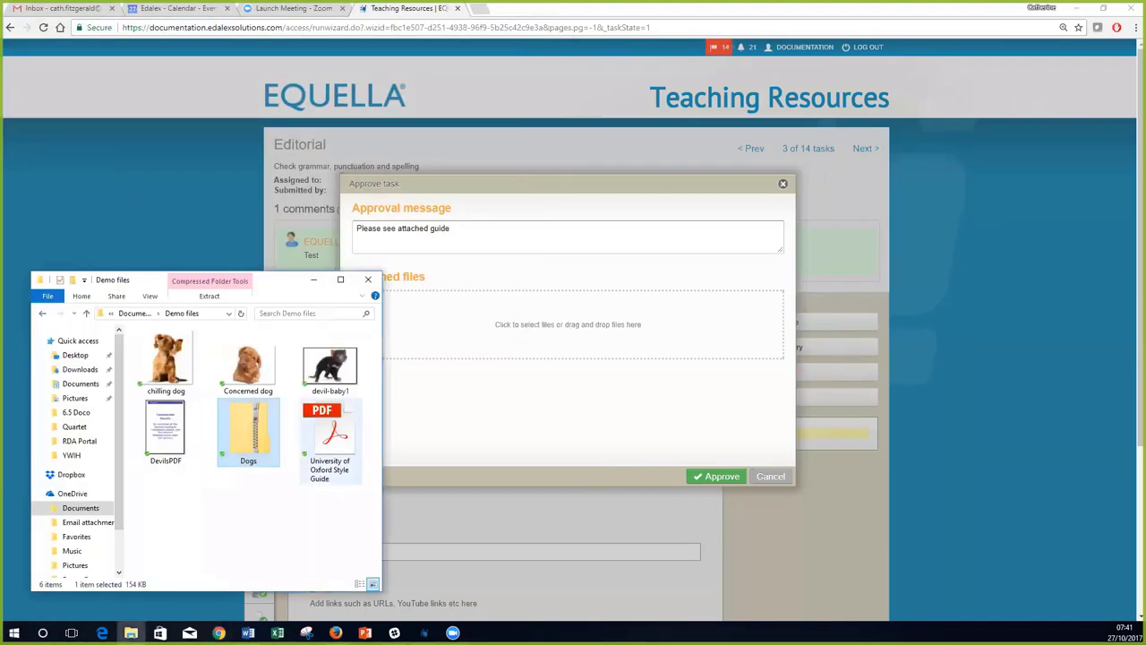
pyautogui.moveTo(330, 437); pyautogui.dragTo(558, 347)
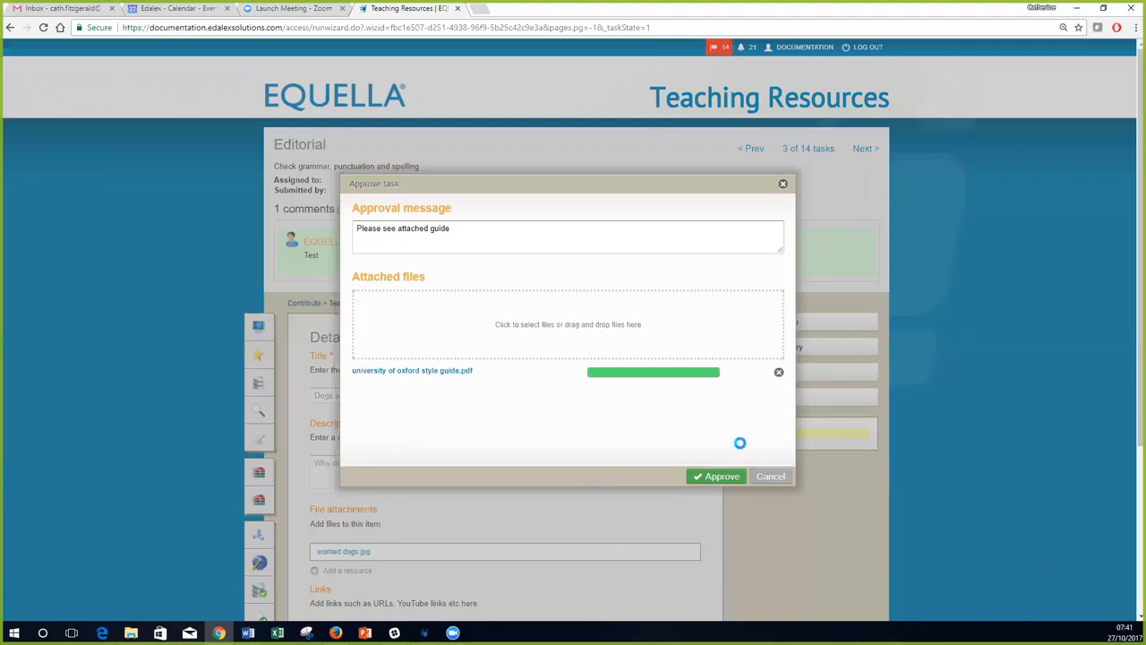
pyautogui.click(719, 475)
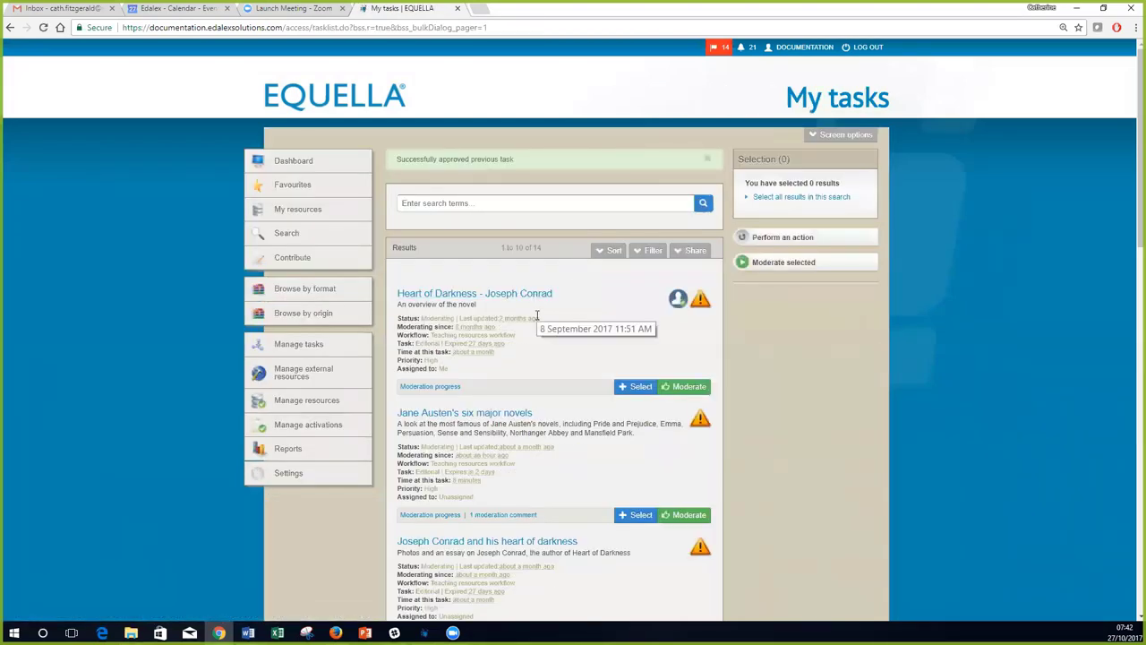
# Review the moderation comment and its attached file on the Dogs and anxiety task in My tasks.
pyautogui.scroll(-2, 537, 321)
pyautogui.scroll(-3, 537, 320)
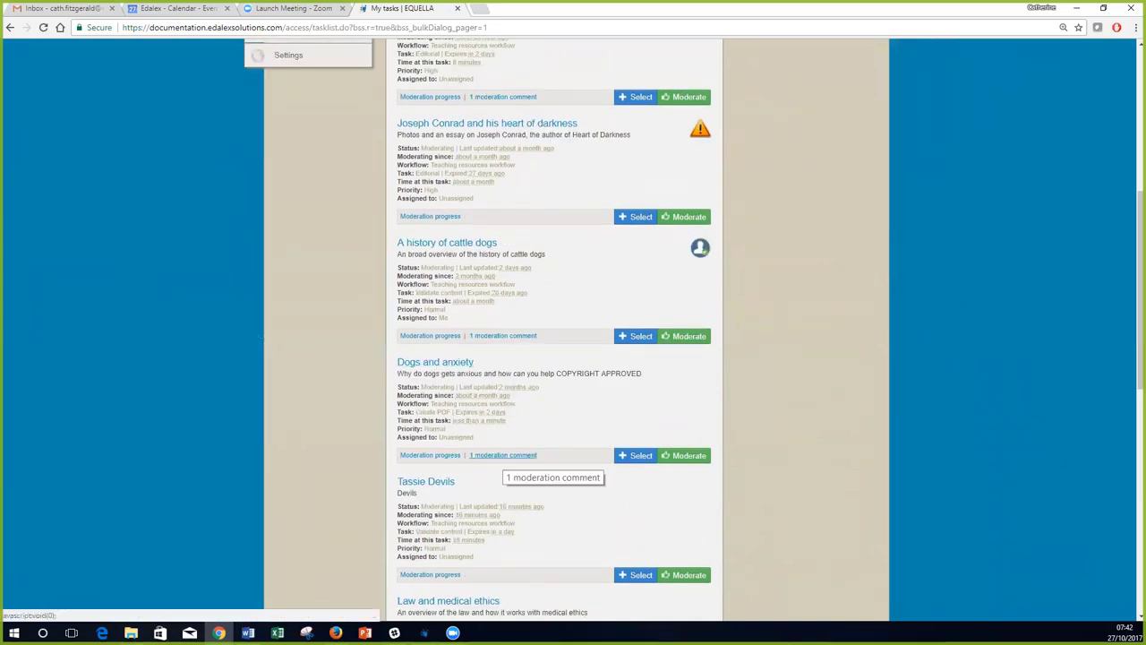
pyautogui.click(501, 455)
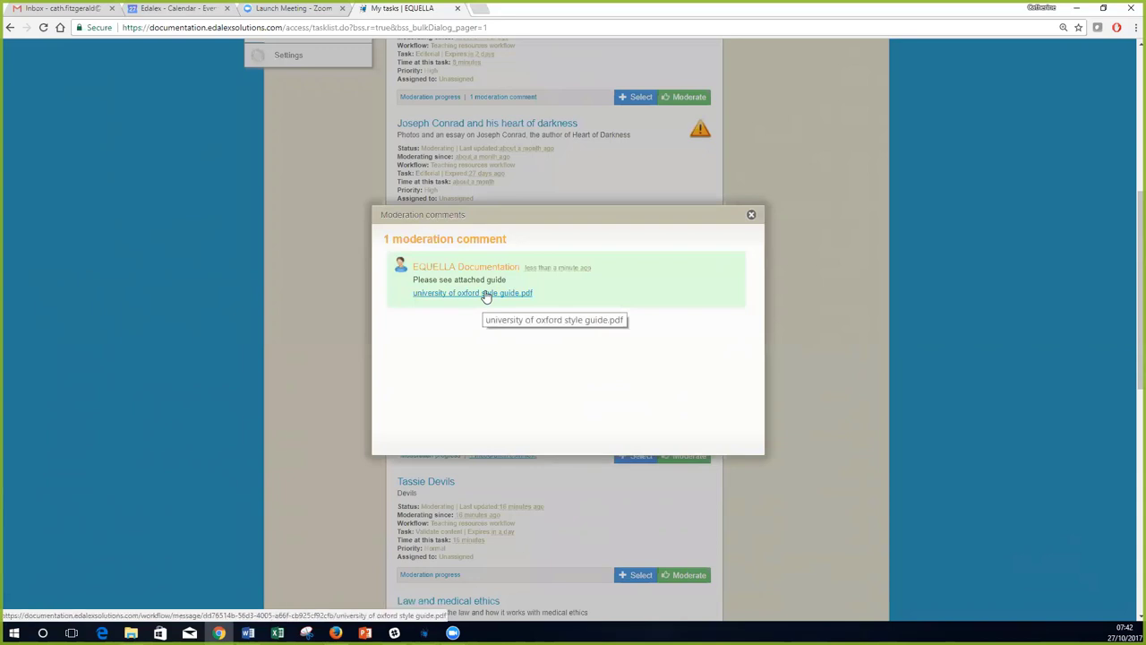
pyautogui.click(755, 218)
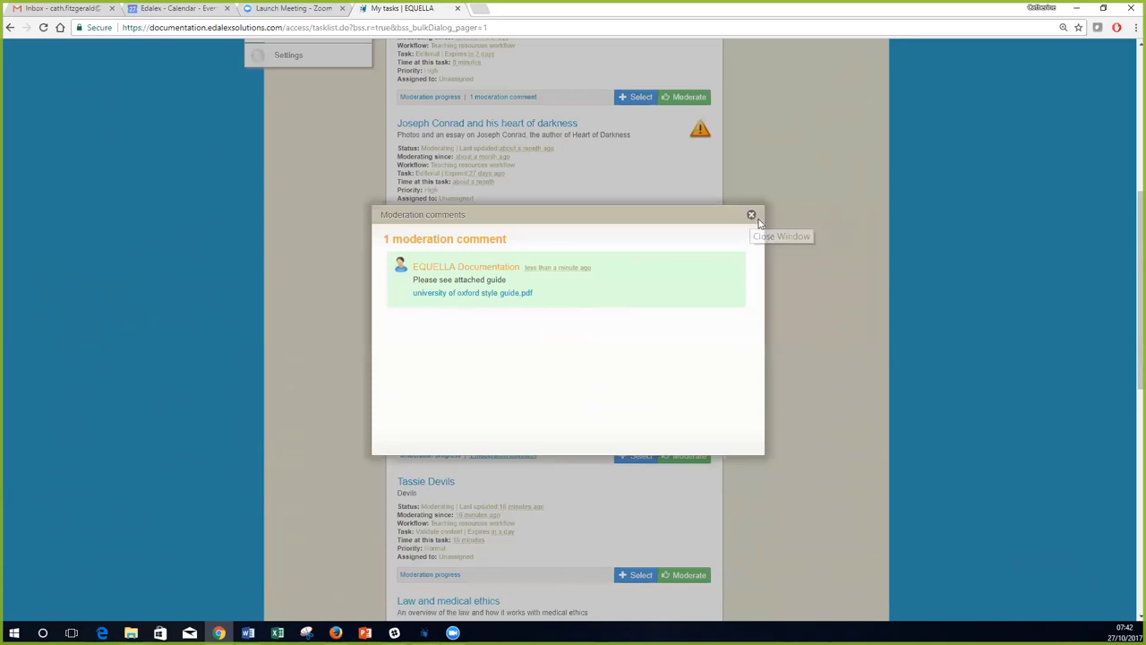
pyautogui.click(751, 217)
# Open the Heart of Darkness - Joseph Conrad editorial task, approve it, and check its updated entry in My tasks.
pyautogui.scroll(4, 843, 292)
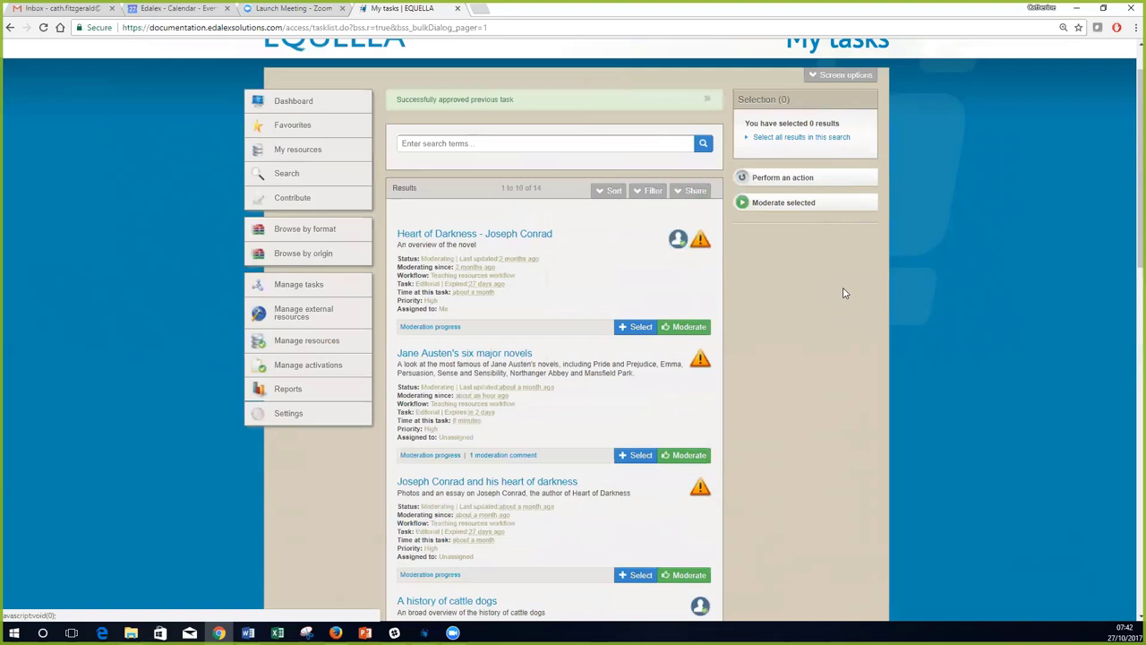
pyautogui.scroll(-1, 822, 326)
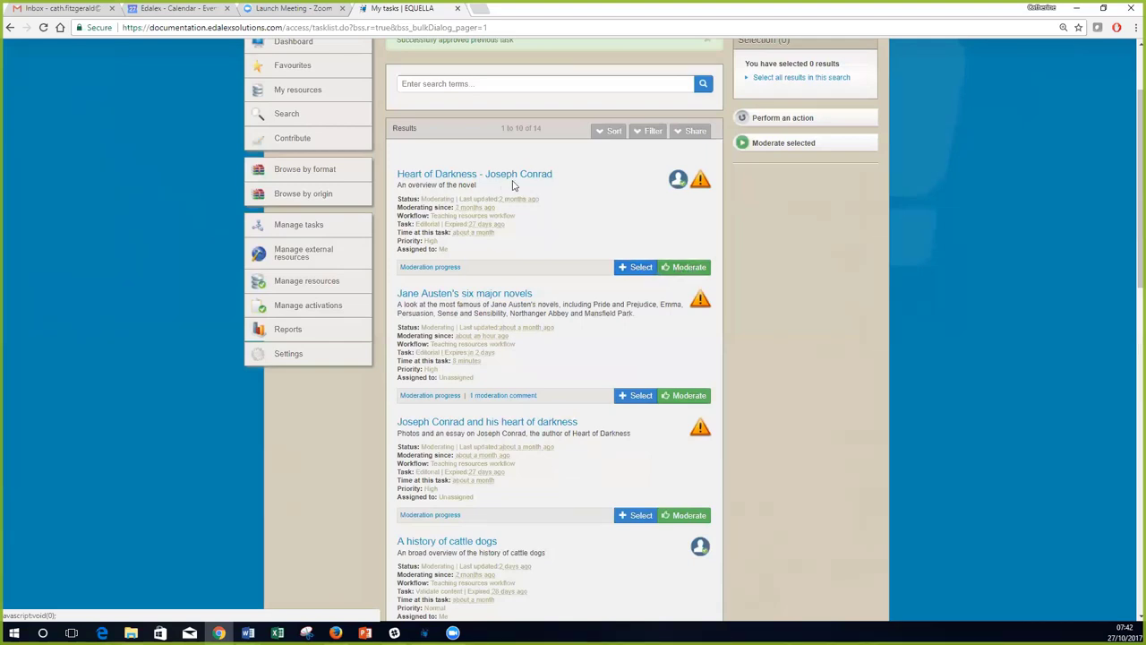
pyautogui.click(688, 273)
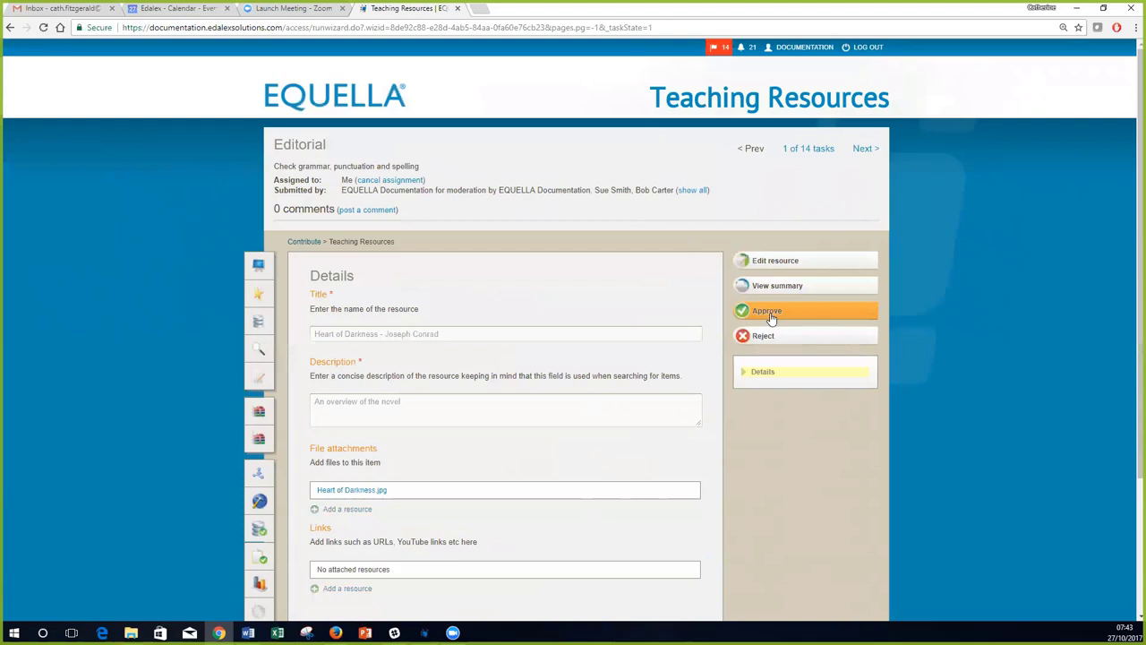
pyautogui.click(769, 313)
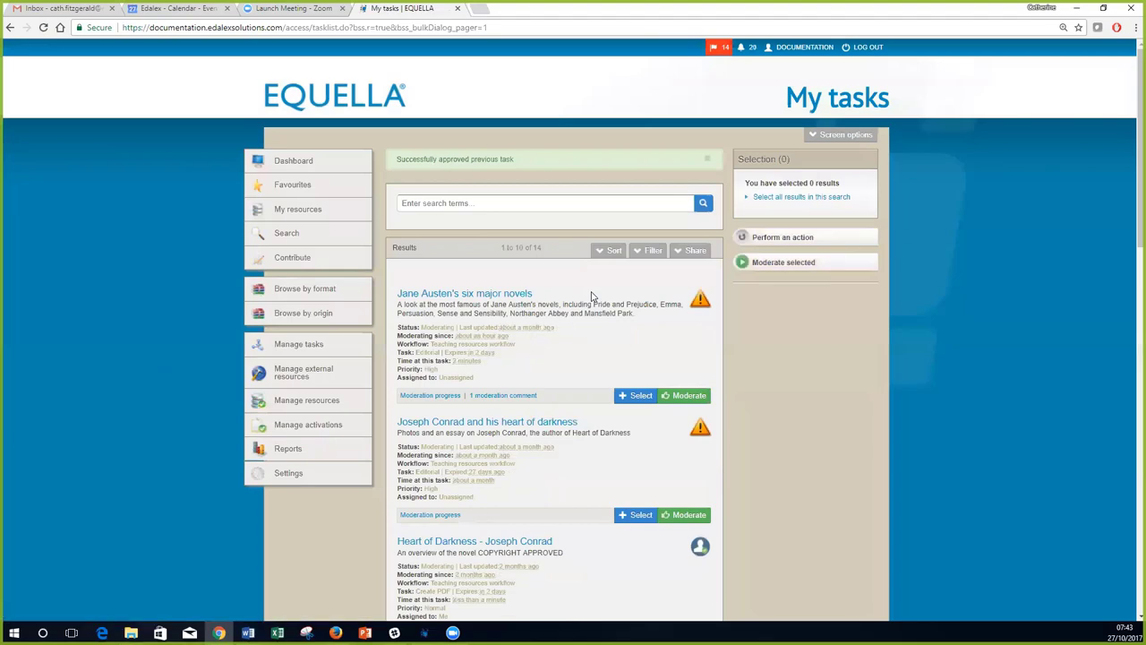
pyautogui.scroll(-3, 552, 330)
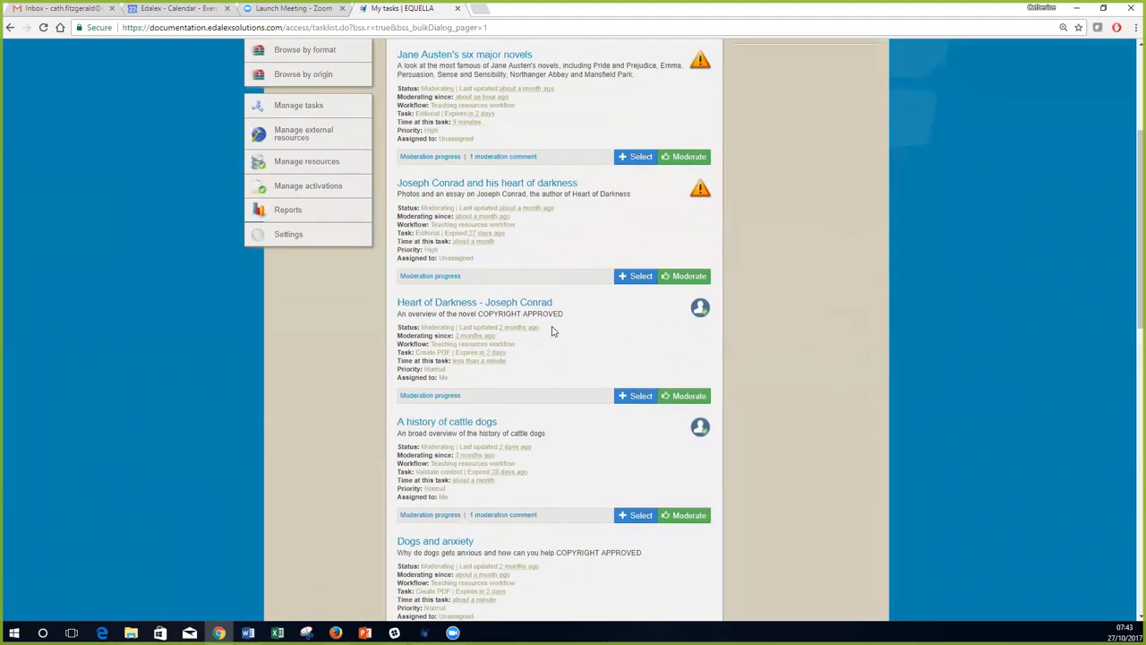
pyautogui.scroll(-4, 552, 329)
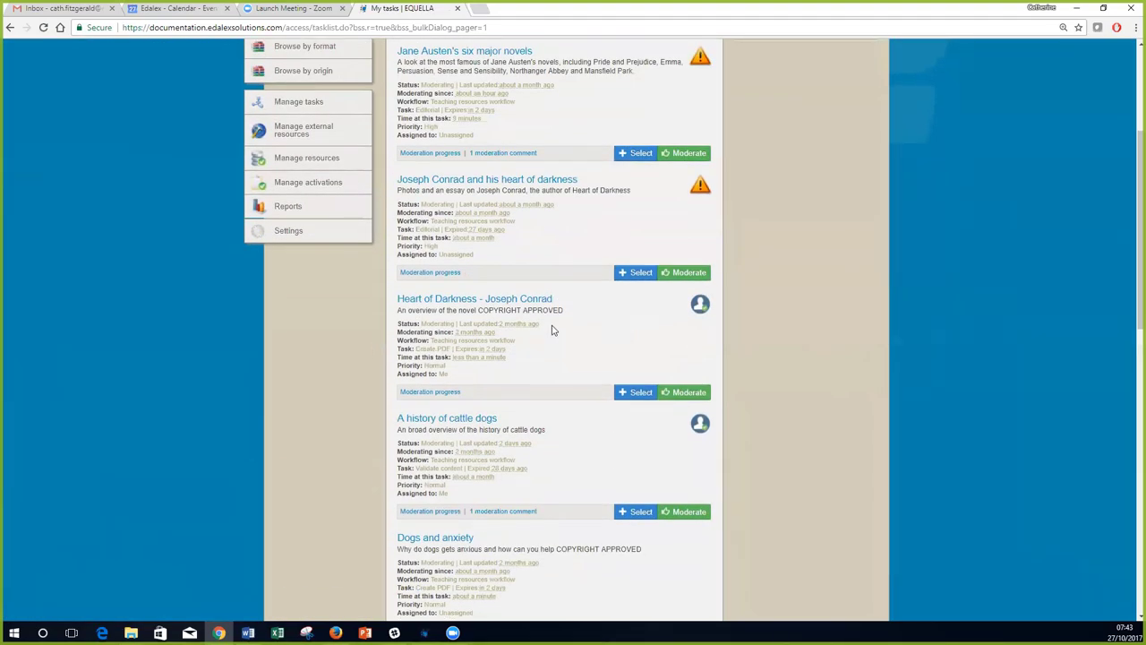
pyautogui.scroll(3, 552, 329)
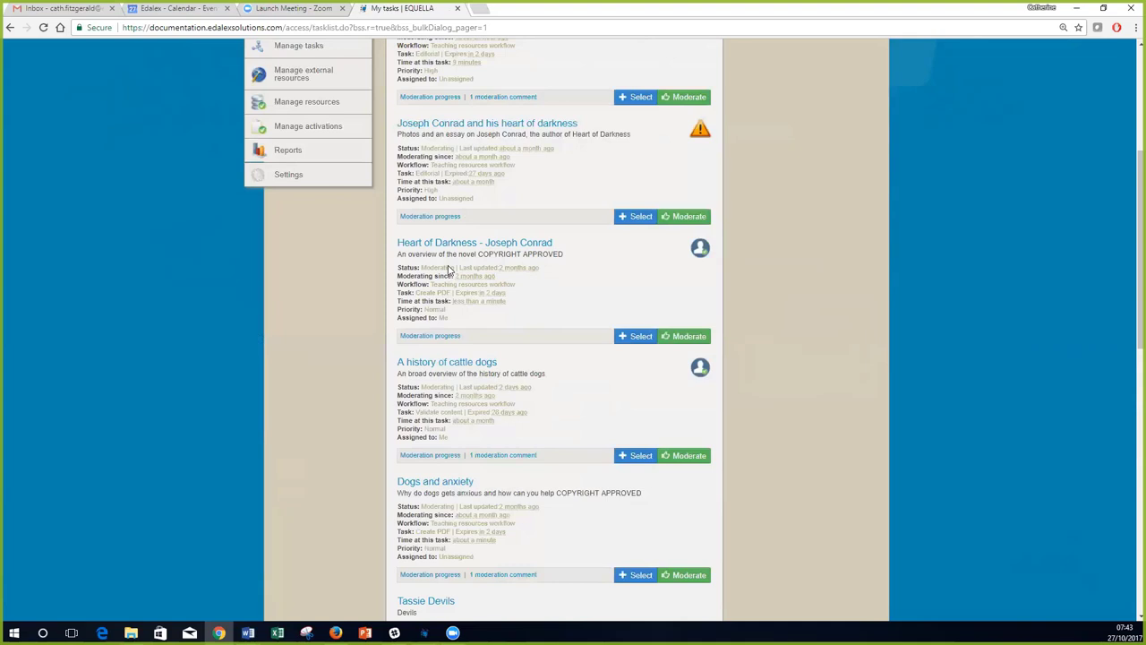
pyautogui.scroll(2, 450, 271)
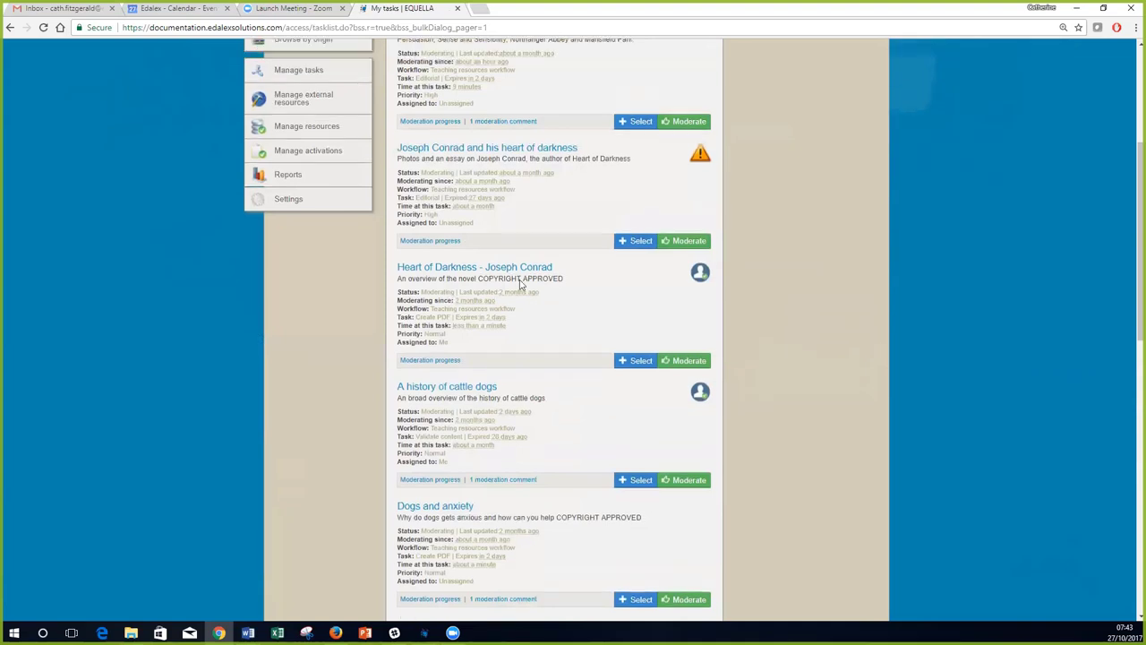
# Filter Manage resources to items in moderation, within the Teaching resources workflow and its Validate content task.
pyautogui.click(306, 282)
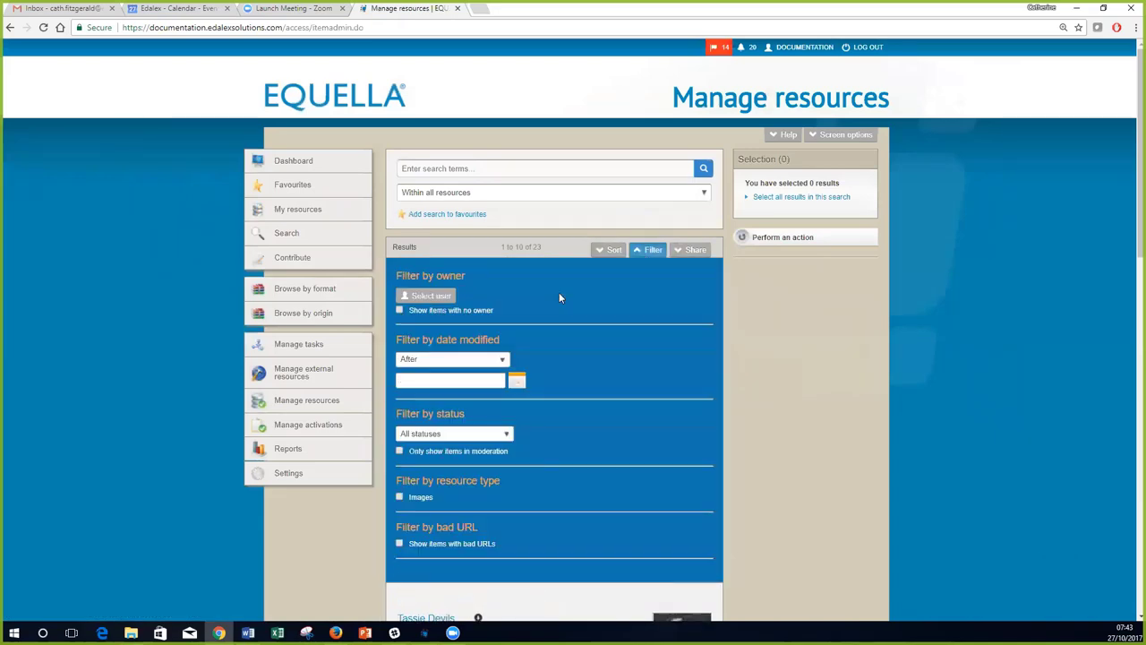
pyautogui.scroll(-1, 681, 357)
pyautogui.scroll(-2, 613, 383)
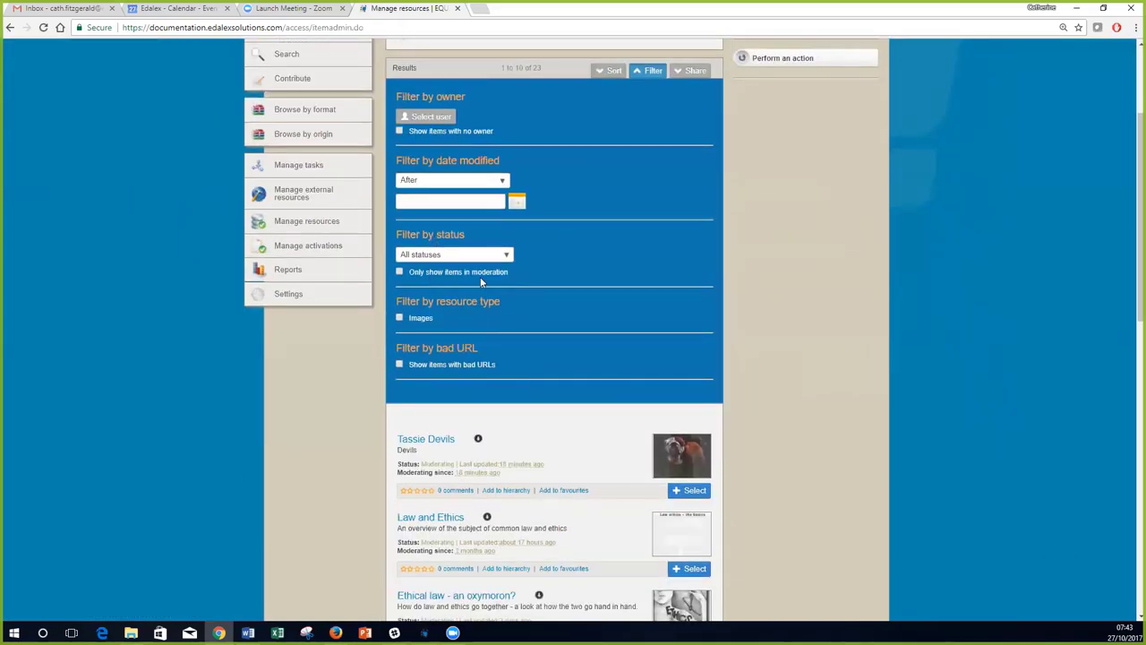
pyautogui.click(400, 272)
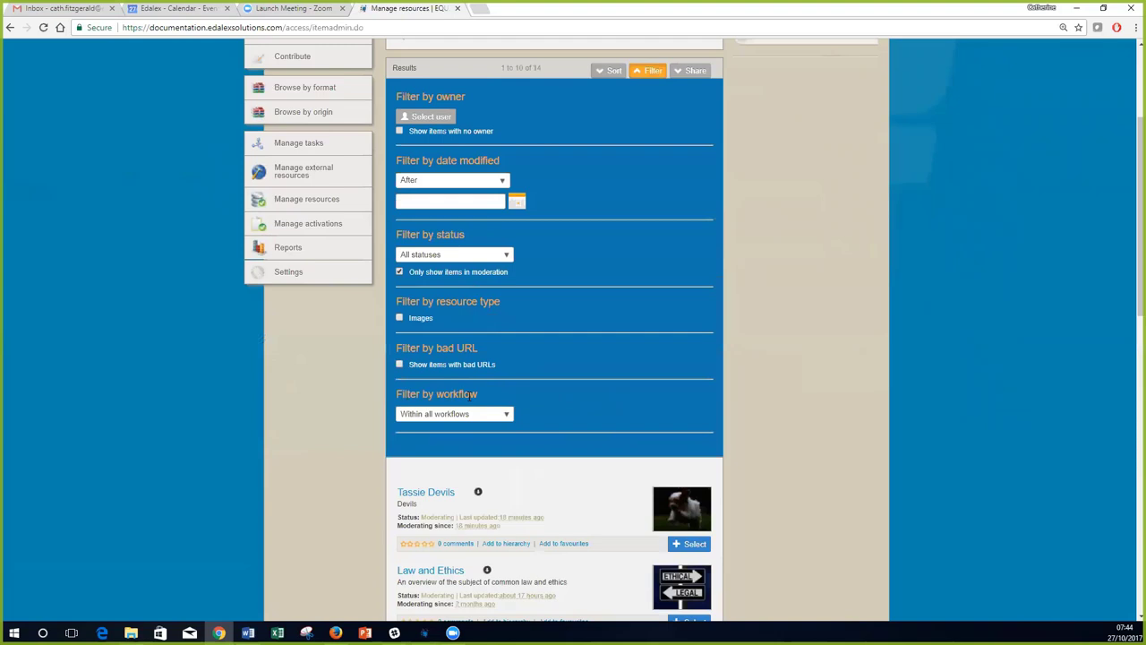
pyautogui.click(506, 416)
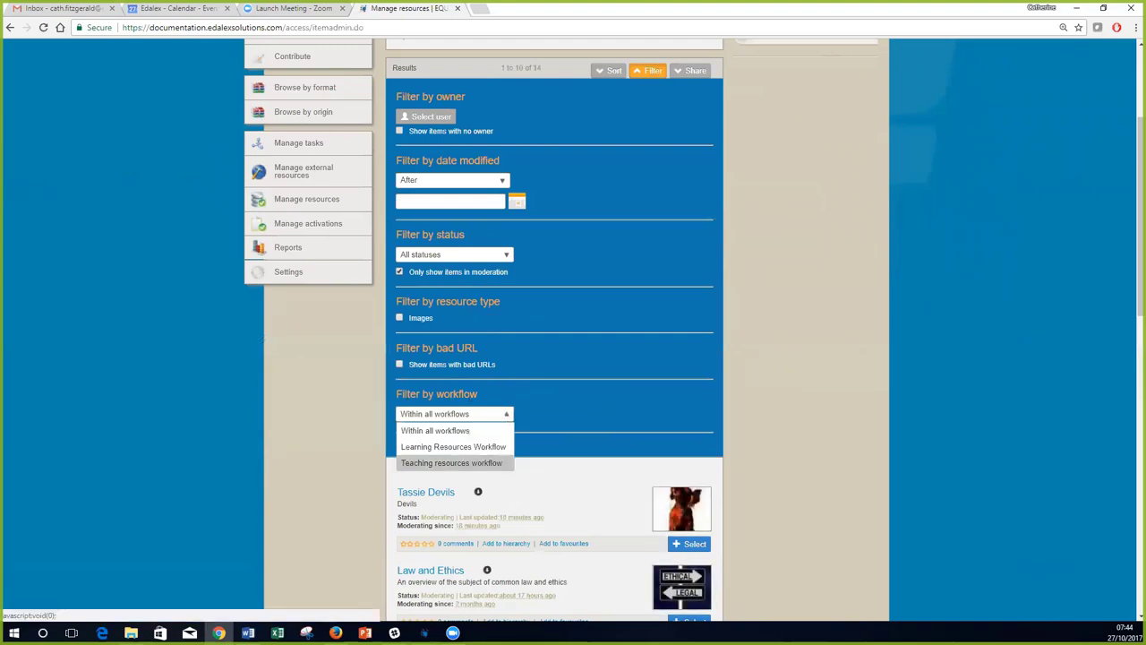
pyautogui.click(451, 462)
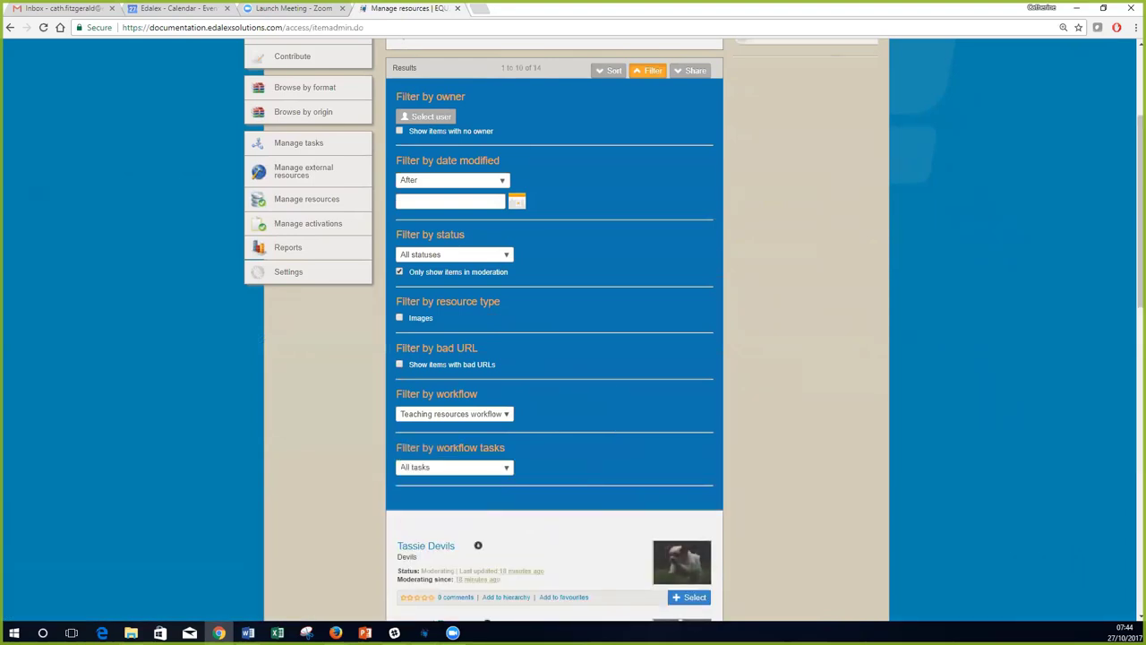
pyautogui.click(454, 467)
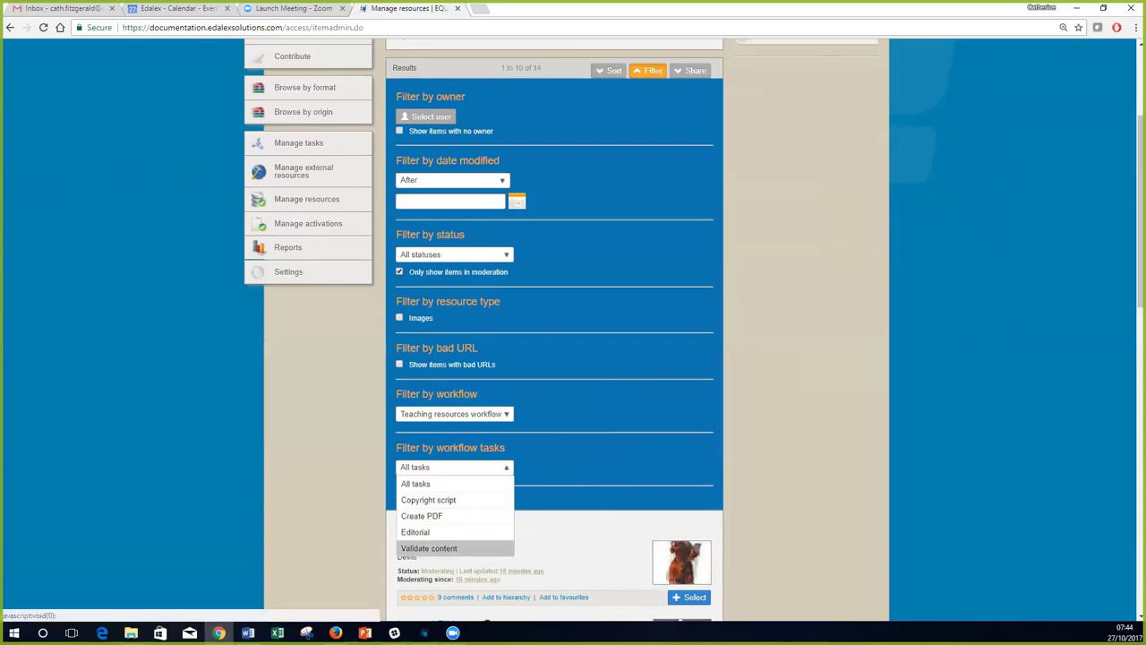
pyautogui.click(429, 548)
# Select the Tassie Devils and Ethical law - an oxymoron? resources in the filtered Manage resources results.
pyautogui.scroll(-3, 573, 332)
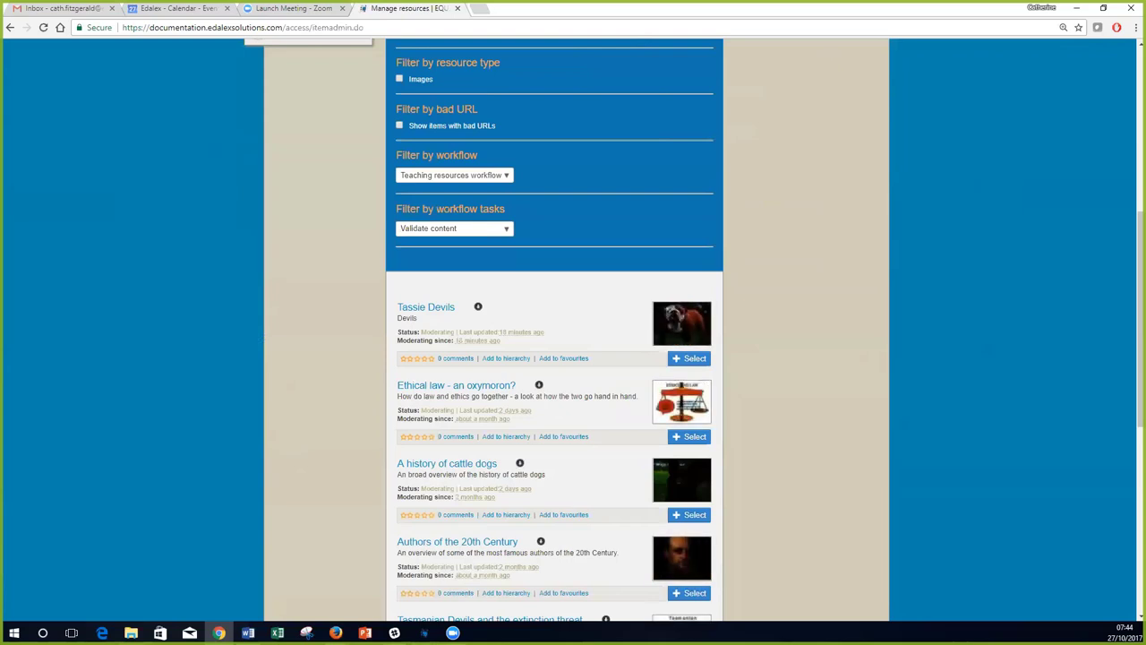
pyautogui.scroll(-1, 548, 345)
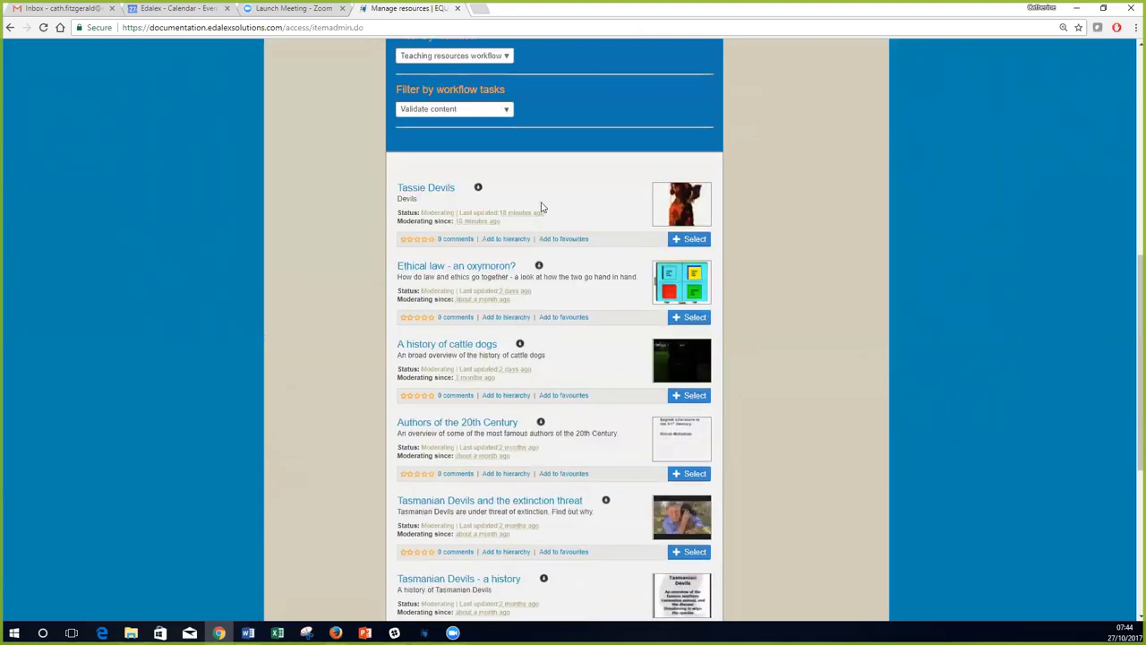
pyautogui.click(696, 240)
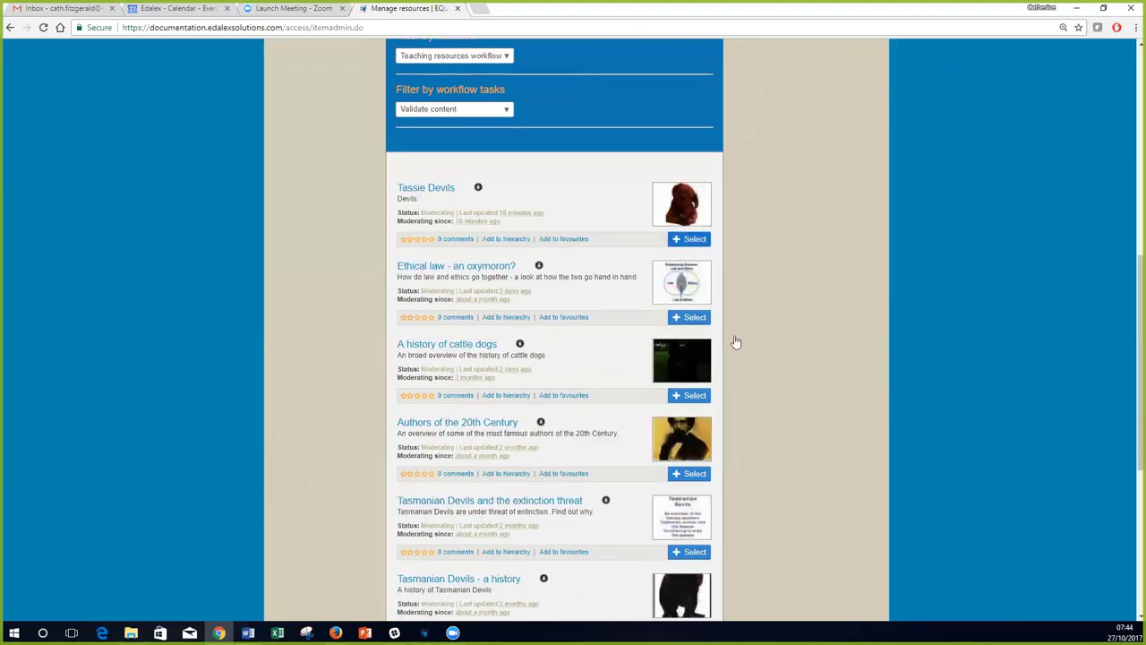
pyautogui.click(690, 325)
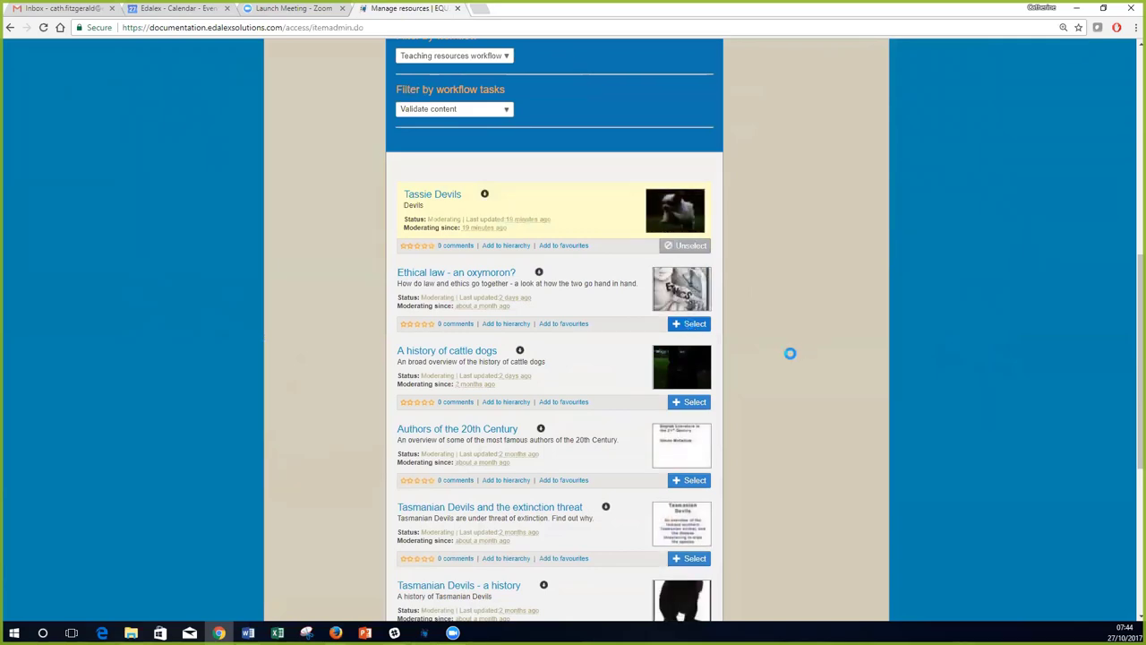
# Start a bulk action on the selected resources, choosing Reset to workflow task and proceeding to its options.
pyautogui.scroll(4, 791, 357)
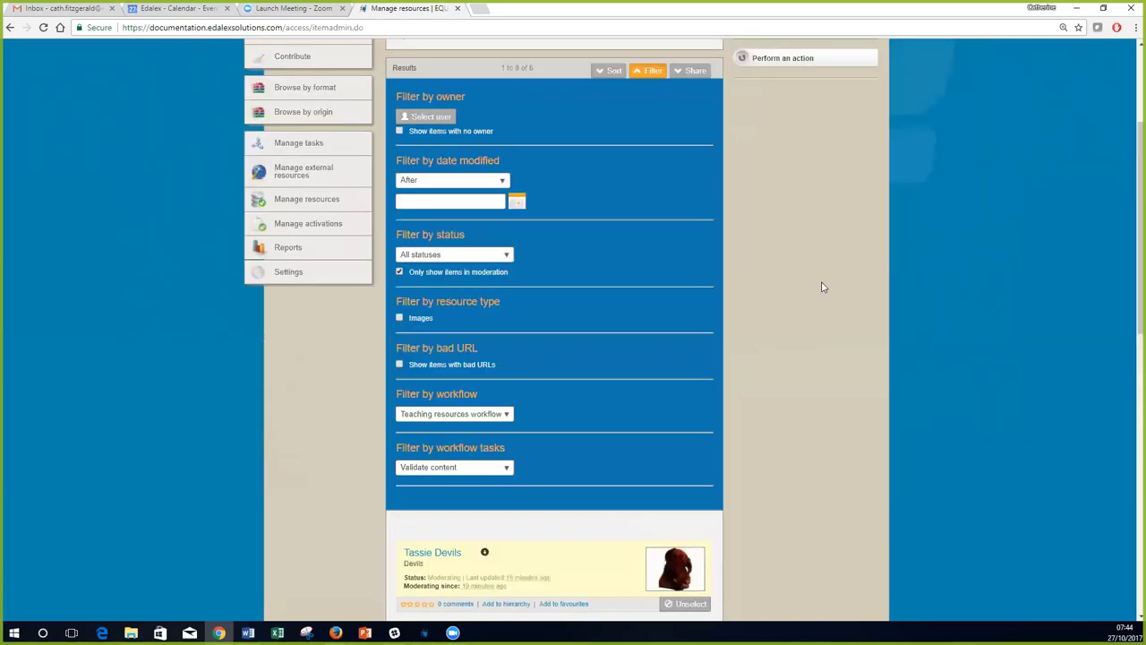
pyautogui.click(786, 59)
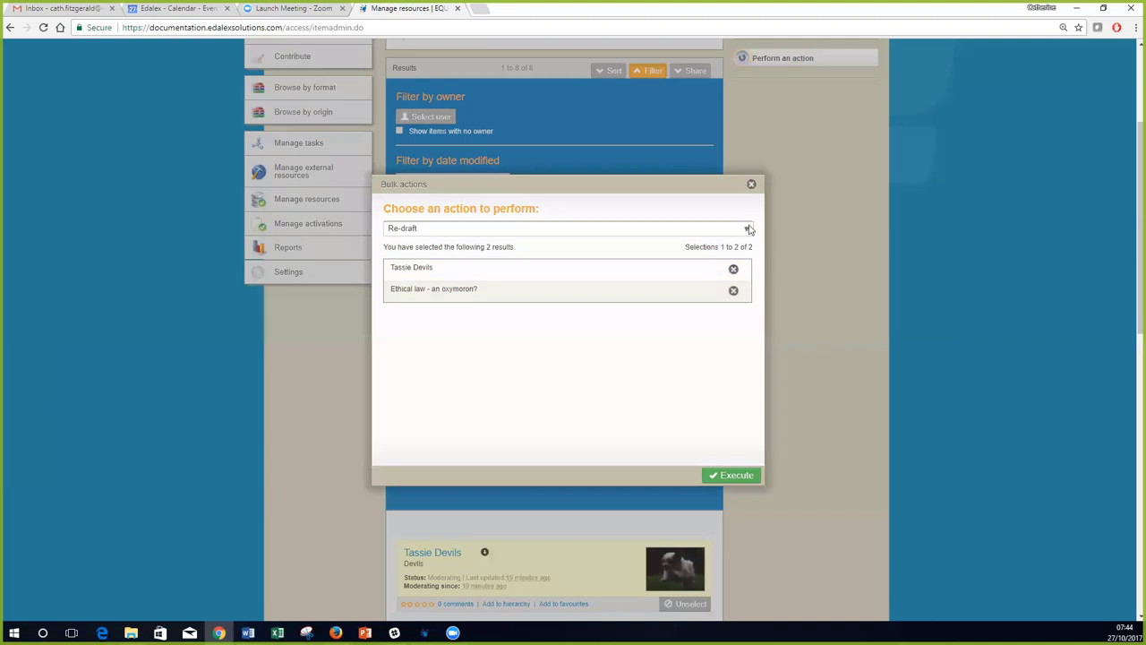
pyautogui.click(748, 229)
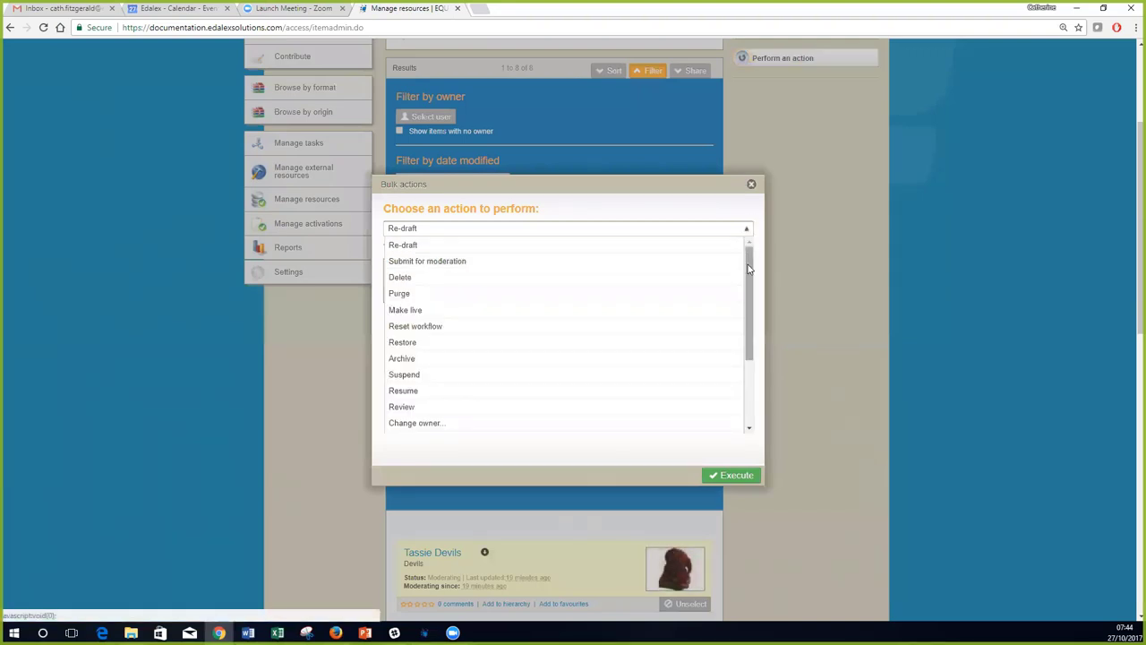
pyautogui.moveTo(748, 269); pyautogui.dragTo(750, 371)
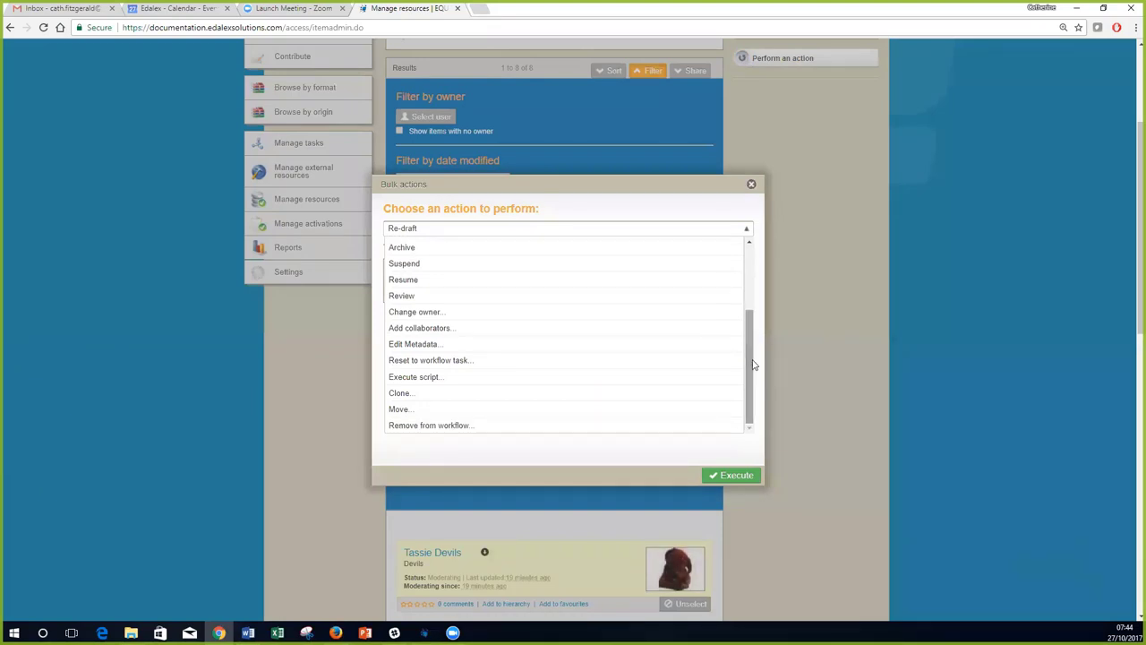
pyautogui.click(452, 362)
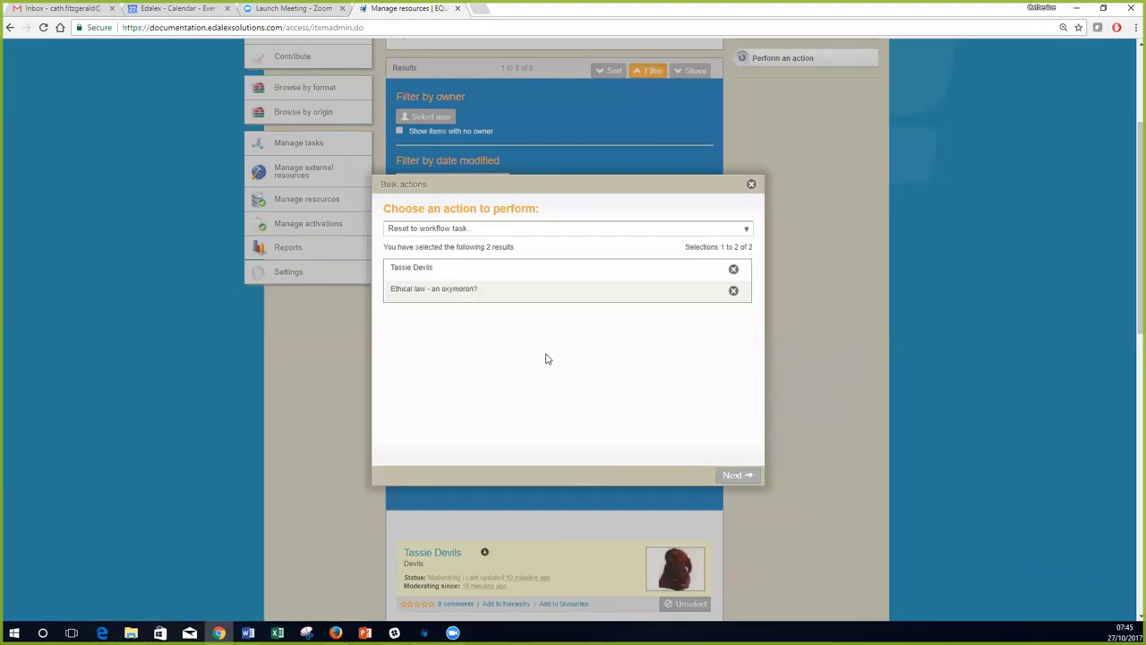
pyautogui.click(733, 474)
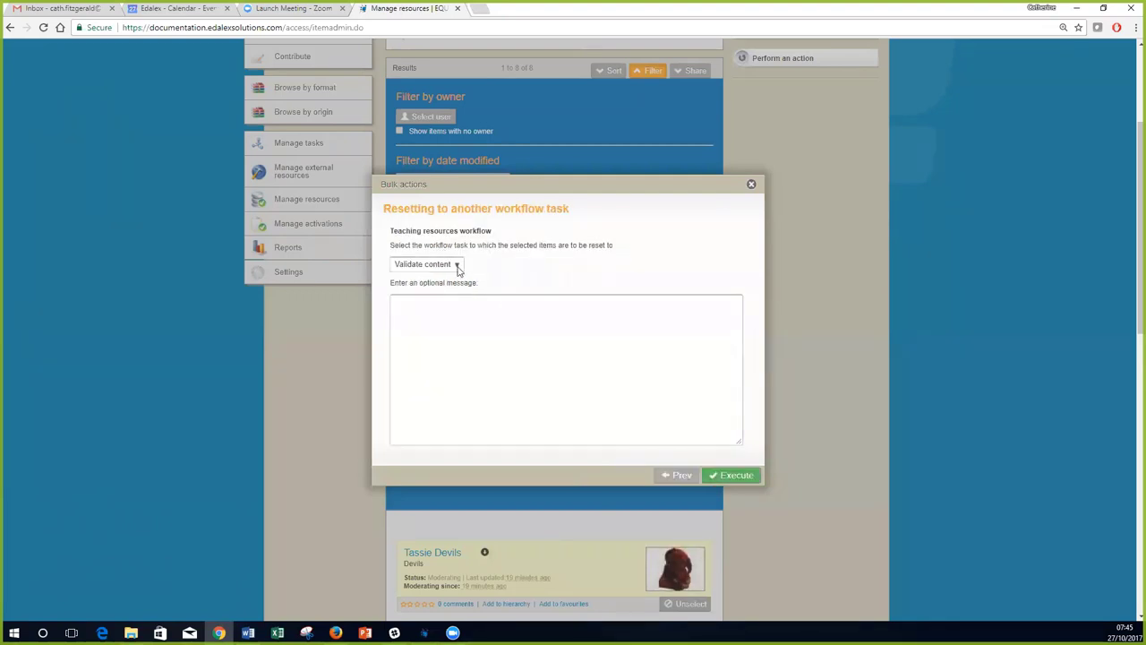
# Reset the selected resources to the Editorial task with the message "These need reformatting" and execute the bulk action.
pyautogui.click(458, 267)
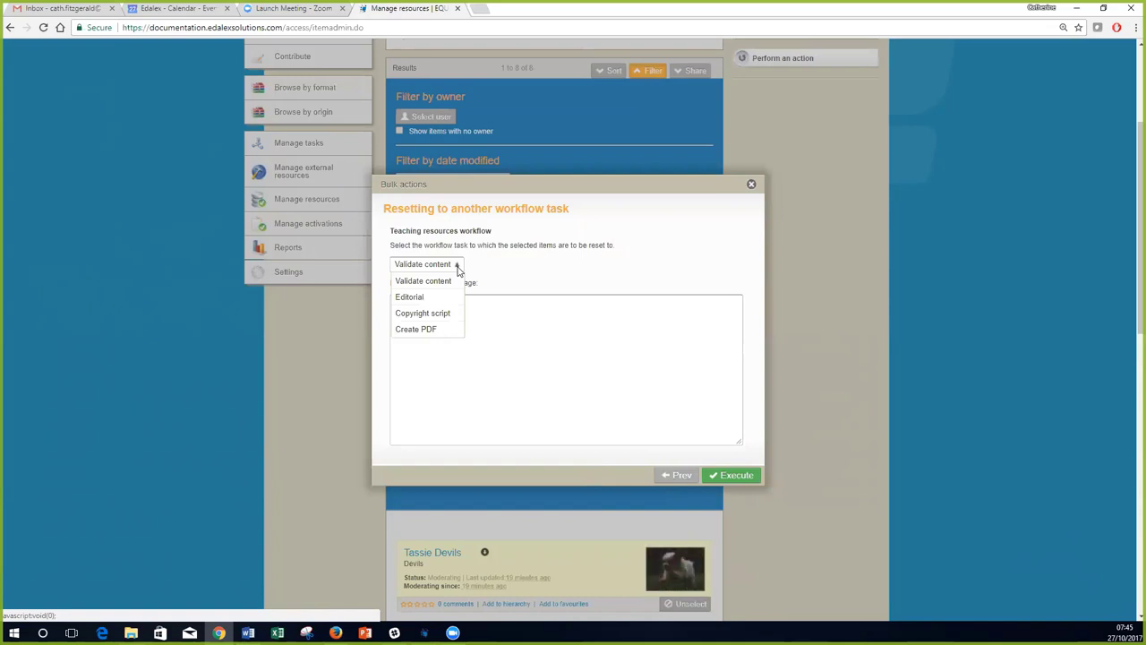
pyautogui.click(430, 298)
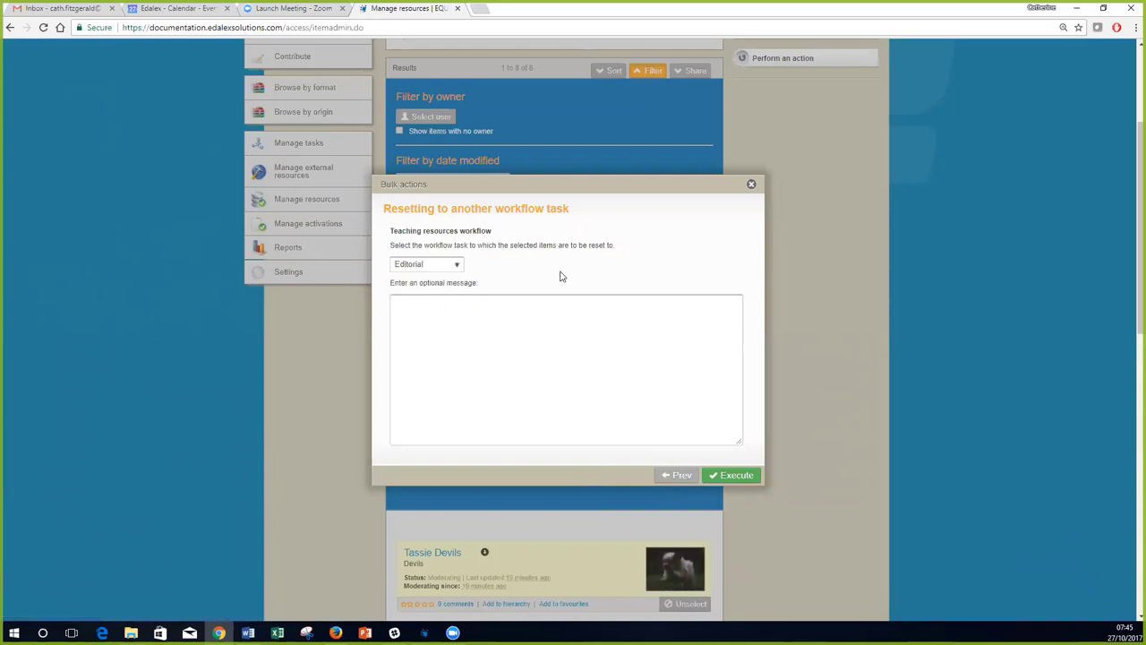
pyautogui.click(489, 318)
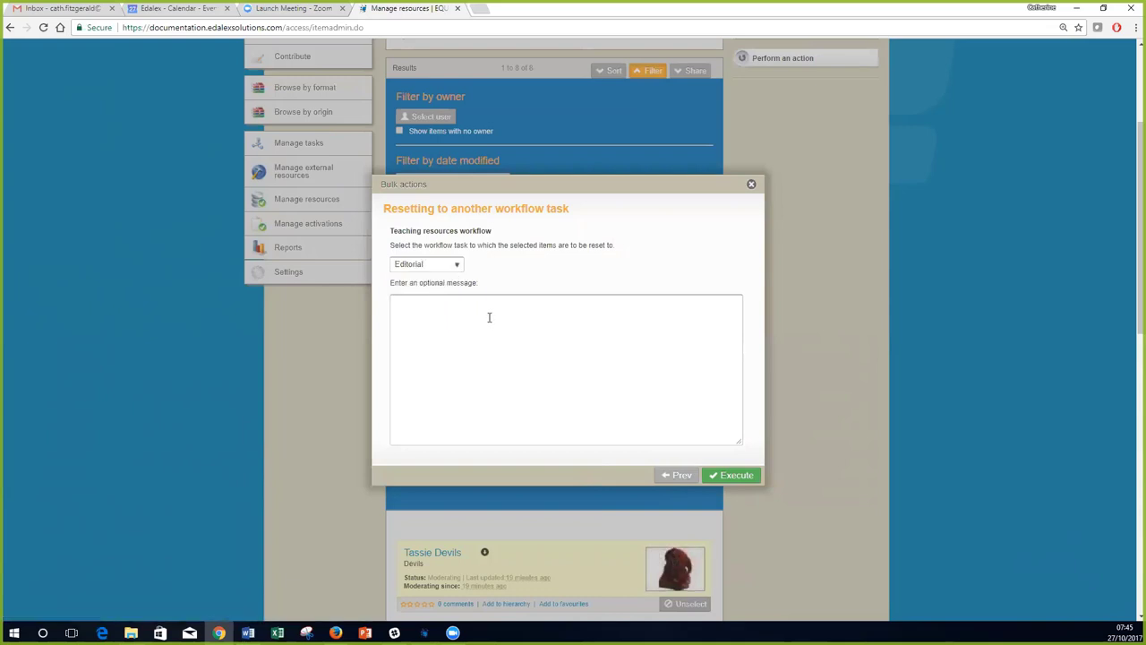
pyautogui.write('These ne')
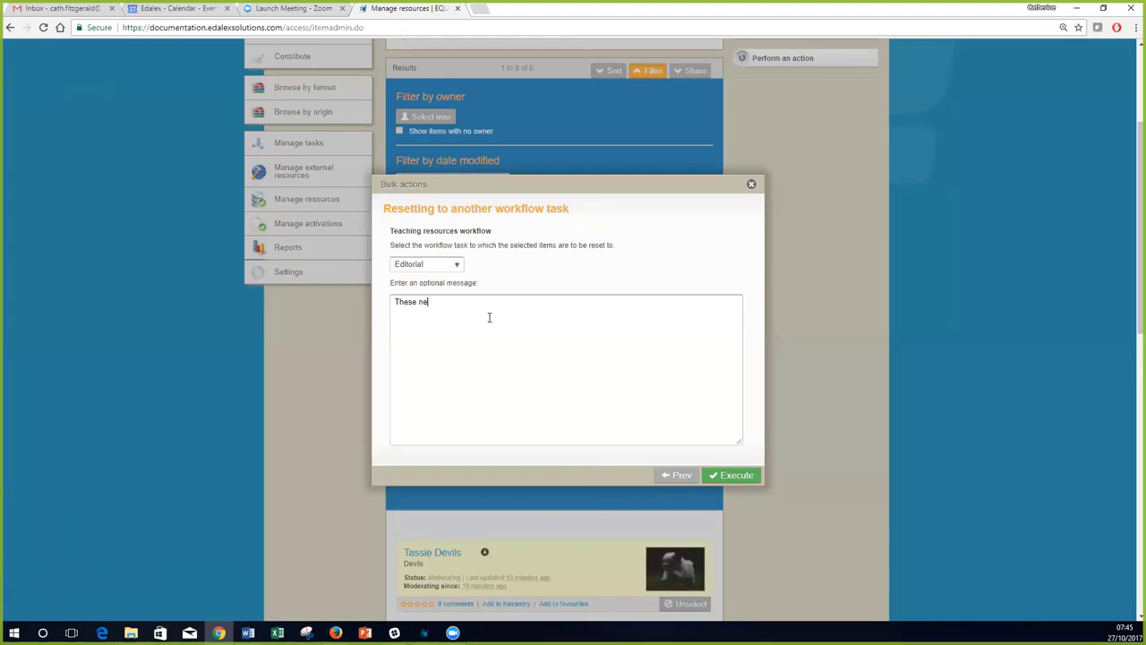
pyautogui.write('ed reform')
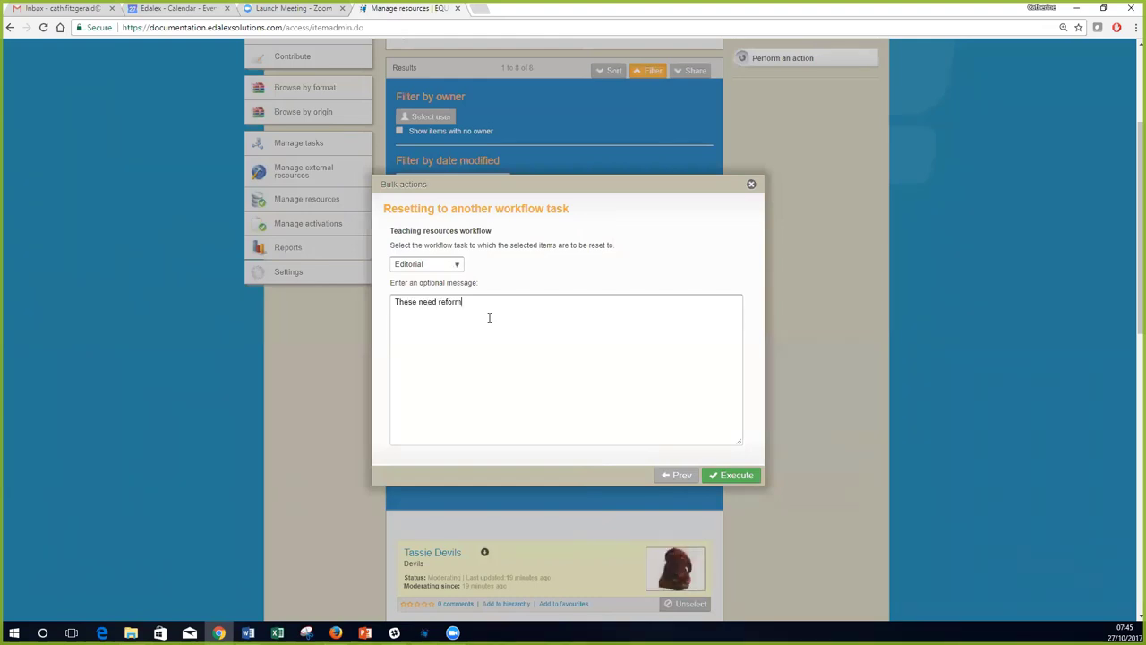
pyautogui.write('atting')
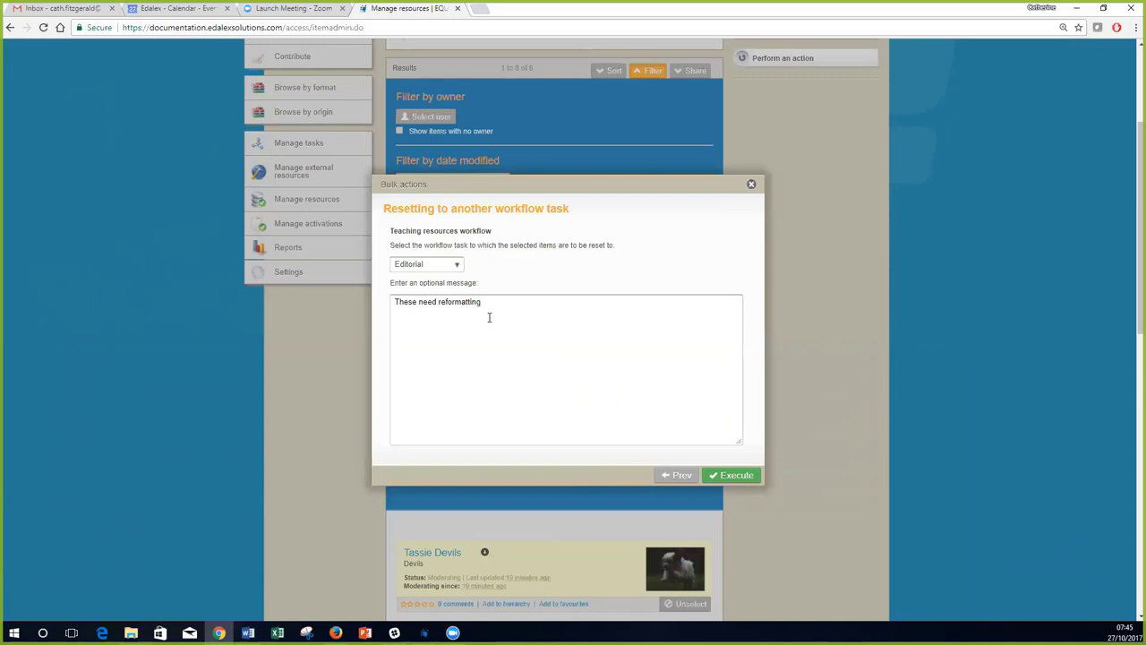
pyautogui.click(733, 475)
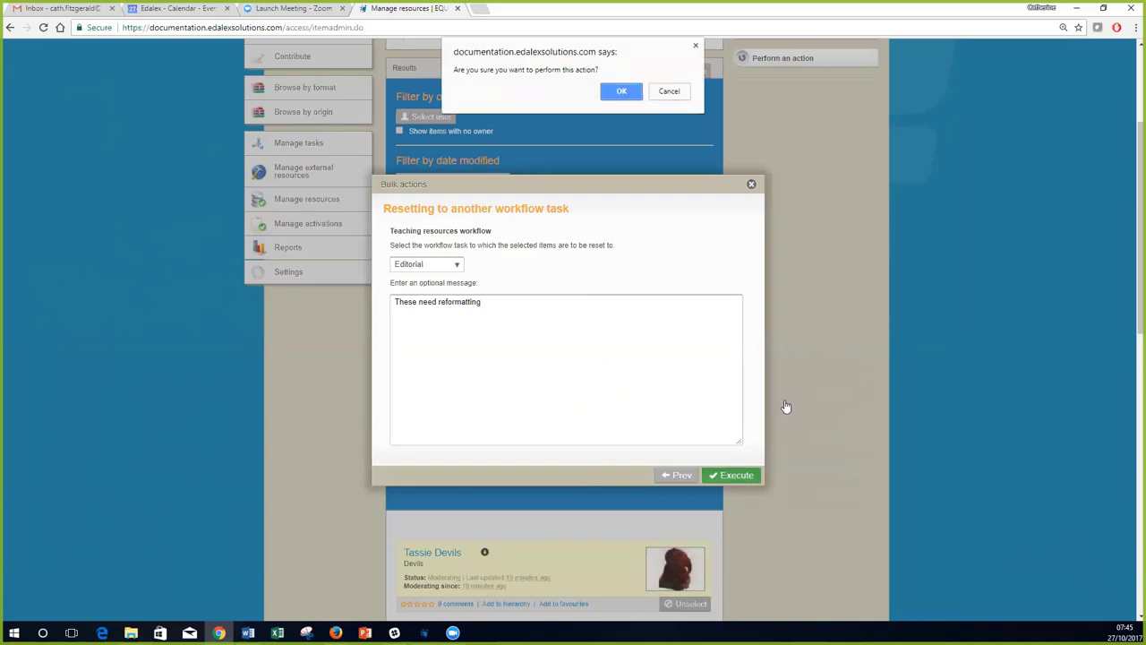
pyautogui.click(622, 91)
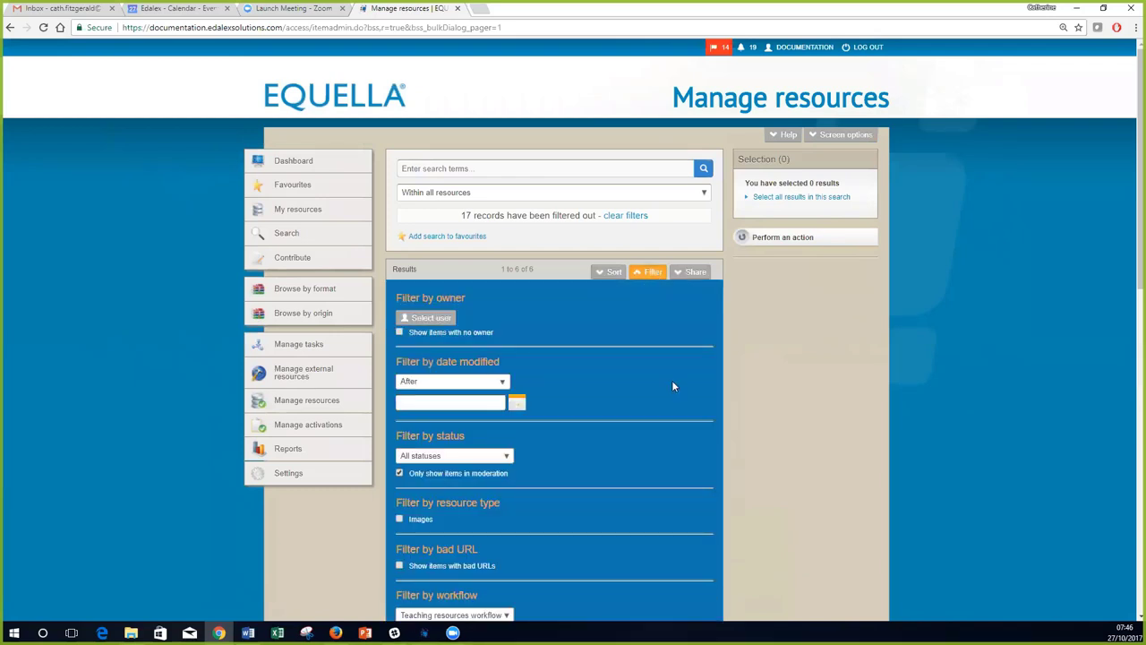
# Set the workflow tasks filter to All tasks, keeping the Teaching resources workflow.
pyautogui.scroll(-3, 672, 384)
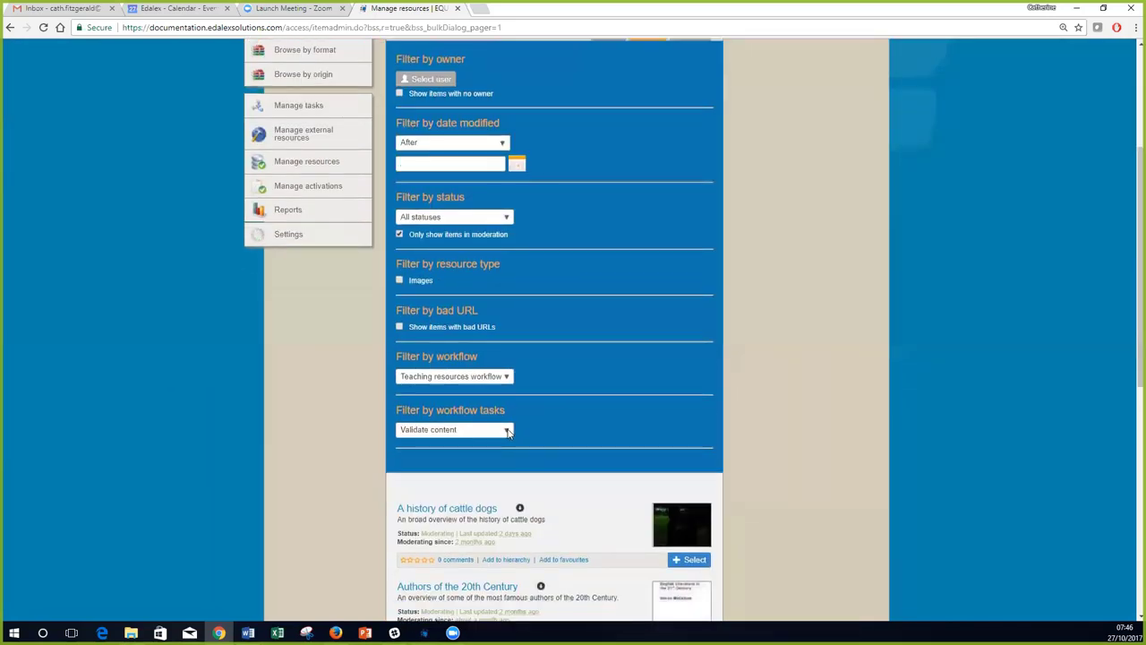
pyautogui.click(506, 430)
pyautogui.click(426, 445)
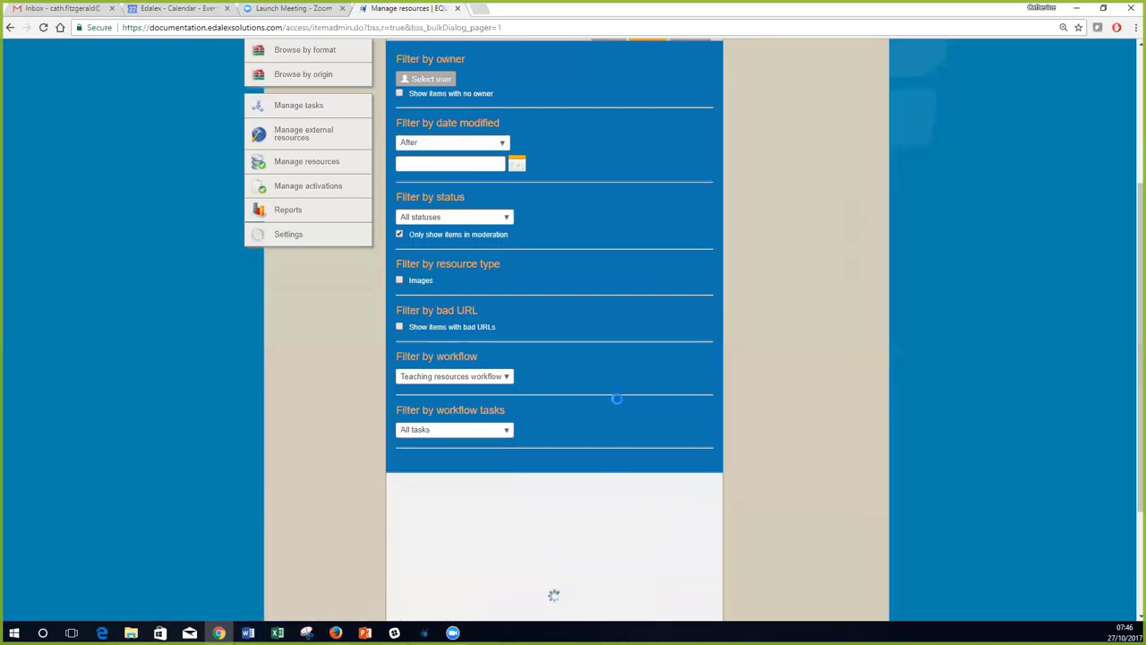
# Select Tasmanian Devils - a history, Tasmanian Devils and the extinction threat, and Authors of the 20th Century in the results.
pyautogui.scroll(-2, 508, 262)
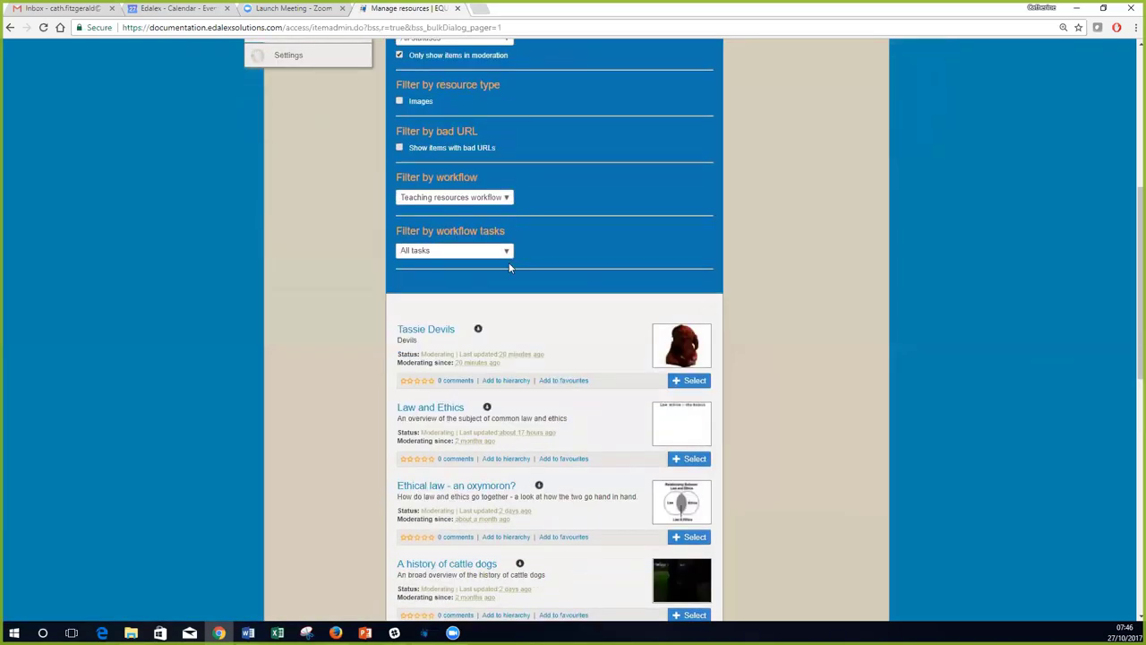
pyautogui.scroll(-7, 573, 327)
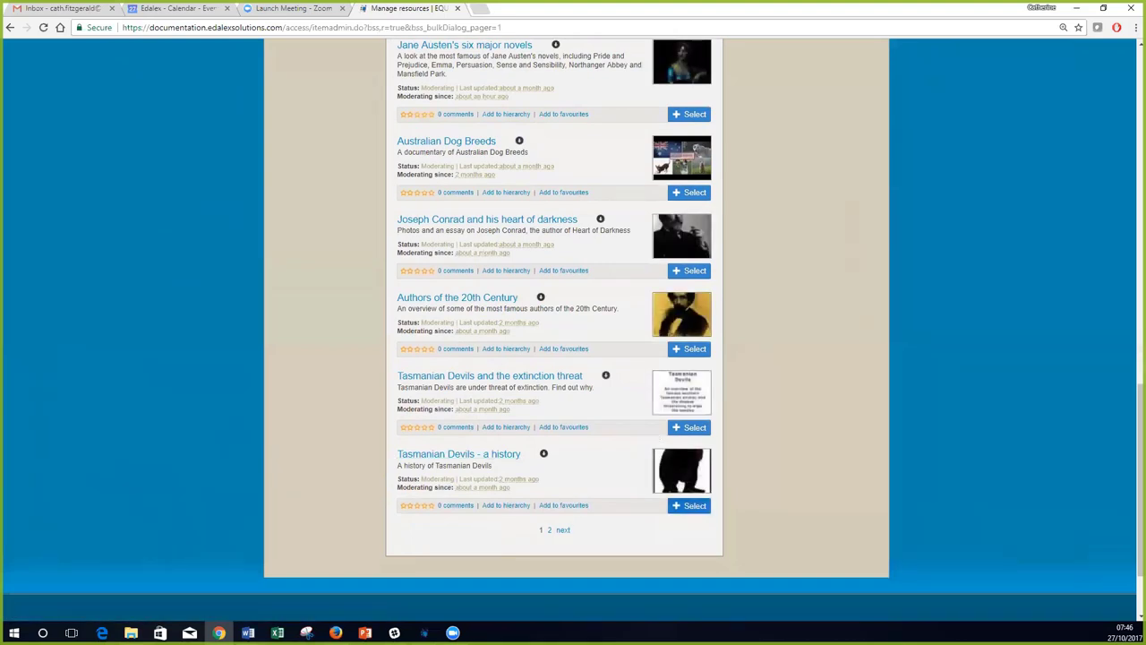
pyautogui.click(690, 506)
pyautogui.click(695, 429)
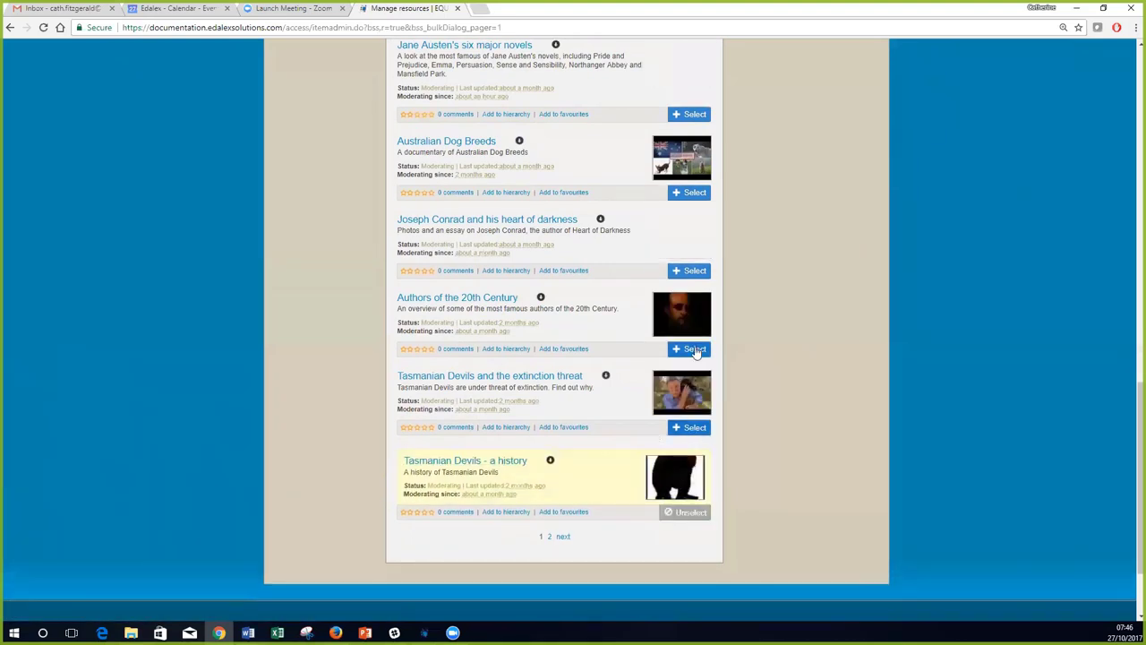
pyautogui.click(692, 349)
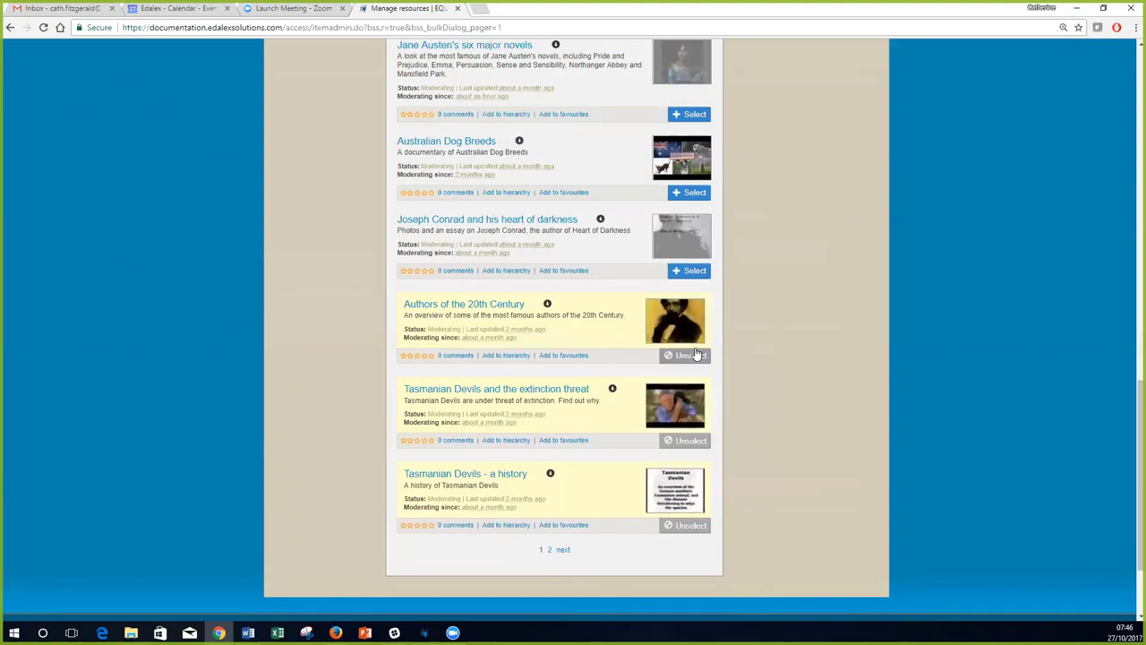
# Run the Remove from workflow bulk action on the selected resources, confirming its execution.
pyautogui.scroll(3, 697, 354)
pyautogui.scroll(7, 697, 354)
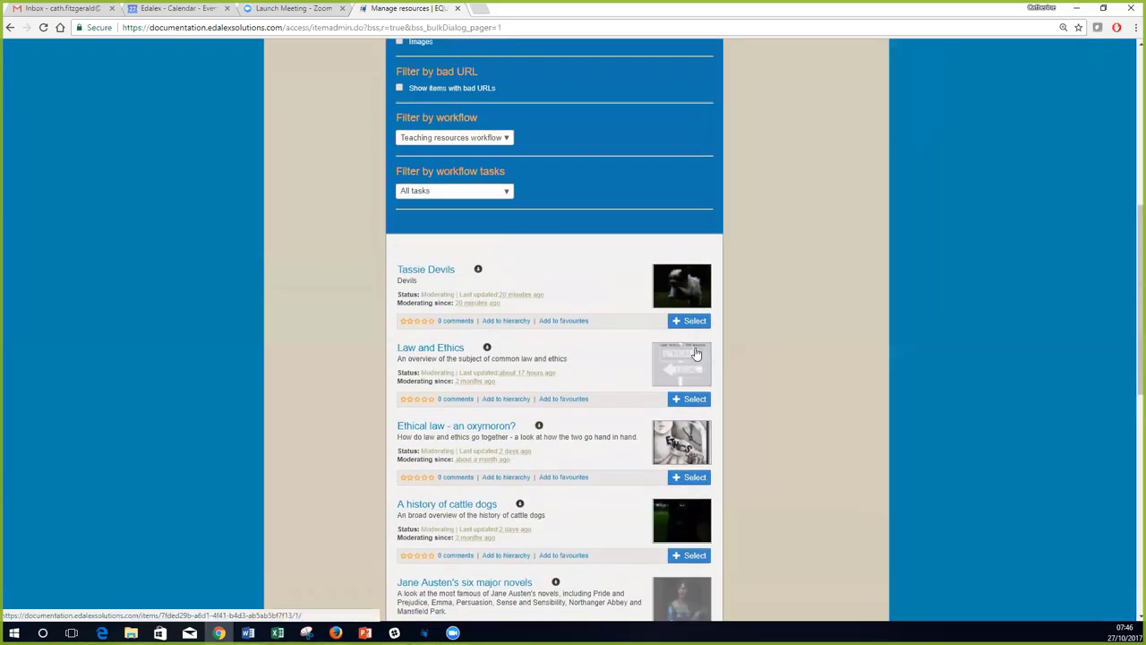
pyautogui.click(794, 90)
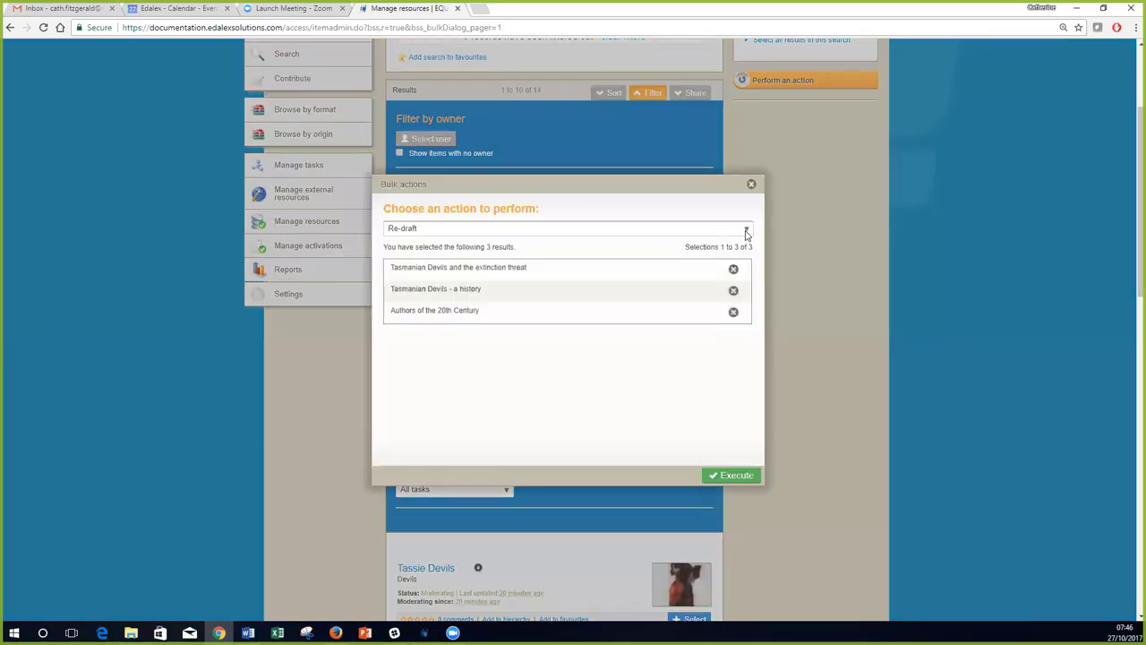
pyautogui.click(747, 231)
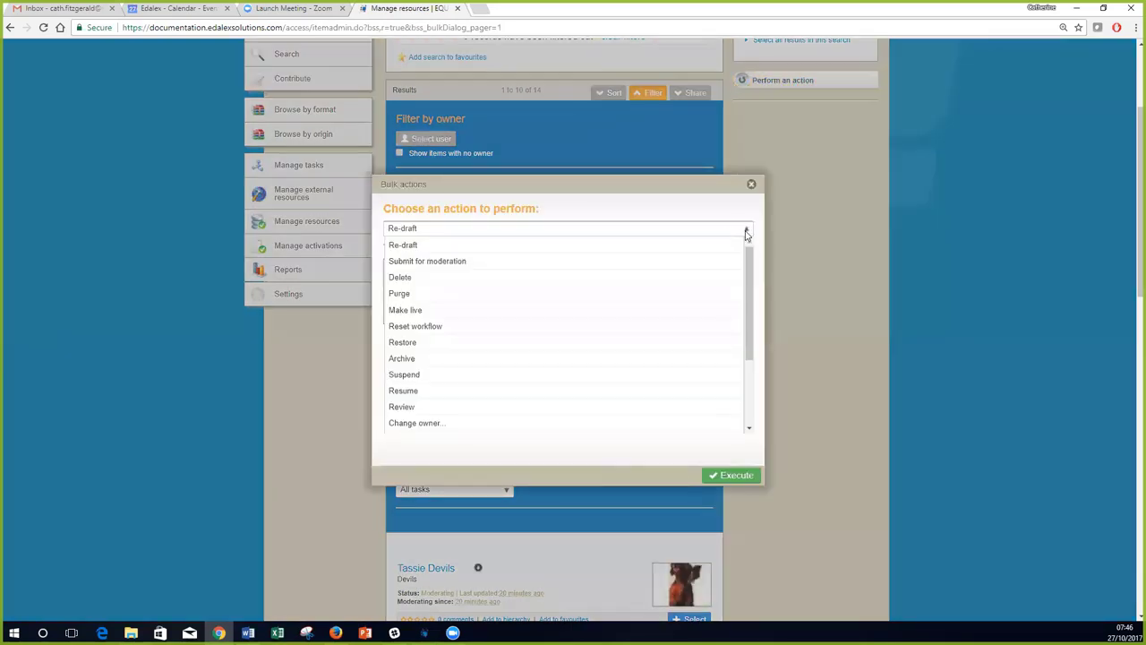
pyautogui.moveTo(751, 293); pyautogui.dragTo(750, 384)
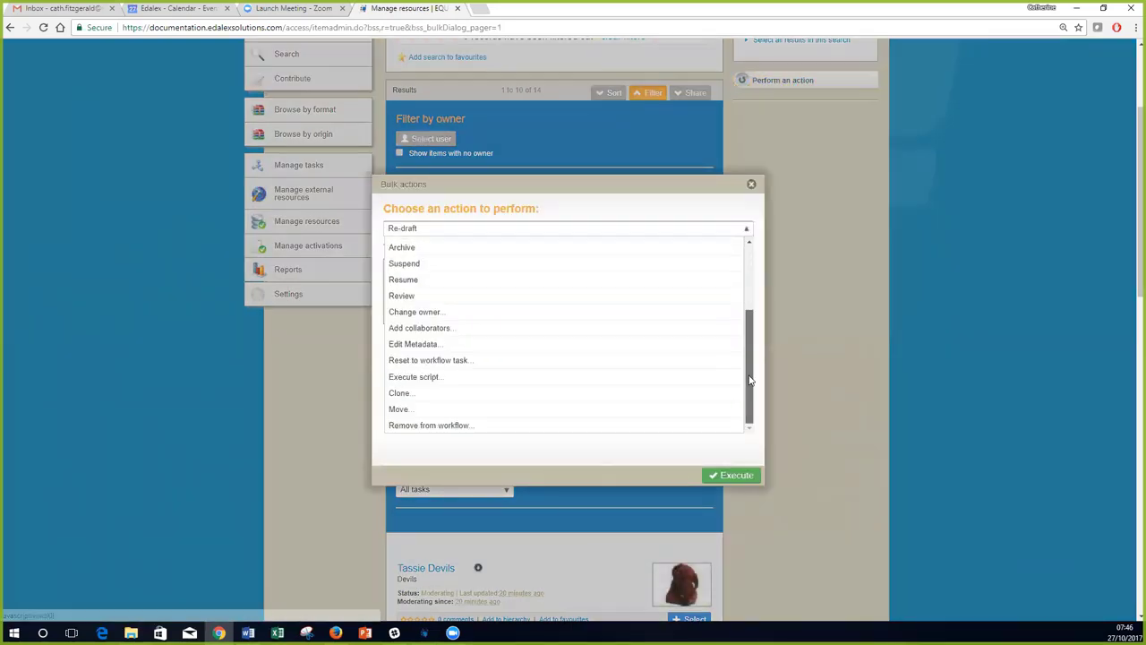
pyautogui.click(434, 426)
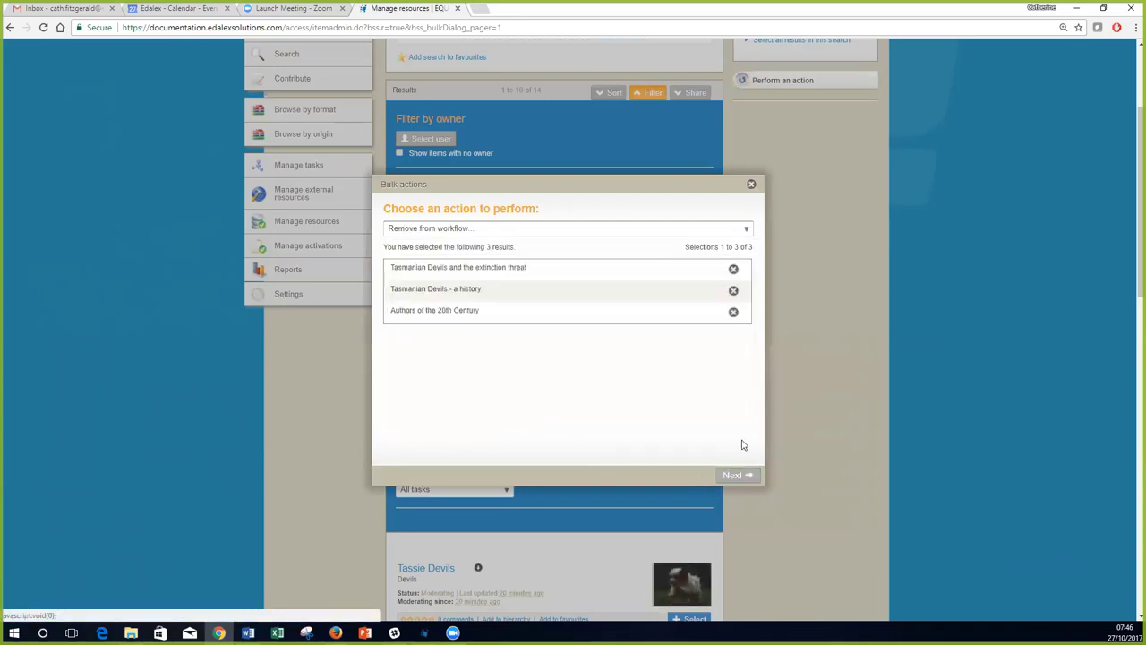
pyautogui.click(734, 475)
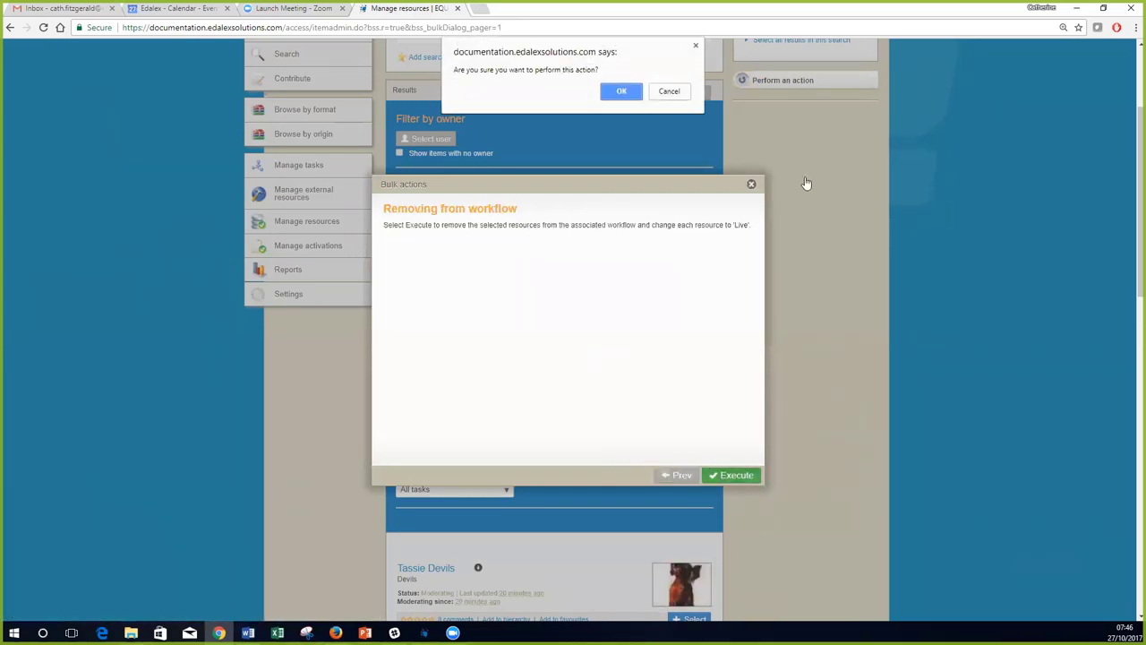
pyautogui.press('Return')
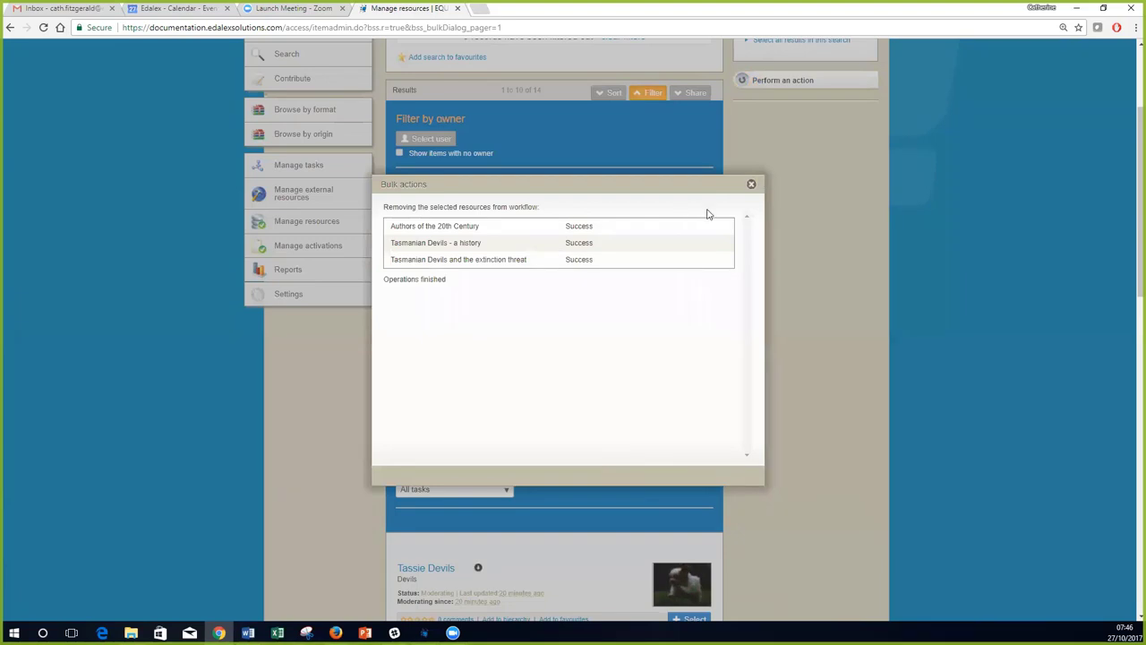
# Close the bulk action results and clear all filters in Manage resources.
pyautogui.click(752, 187)
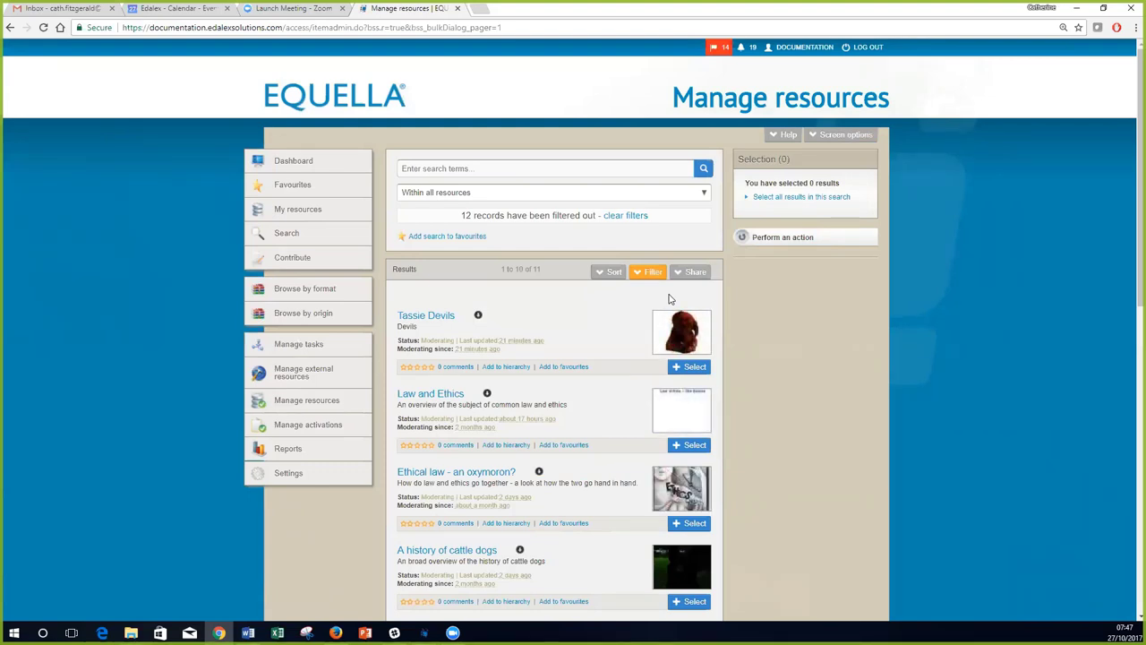
pyautogui.click(642, 233)
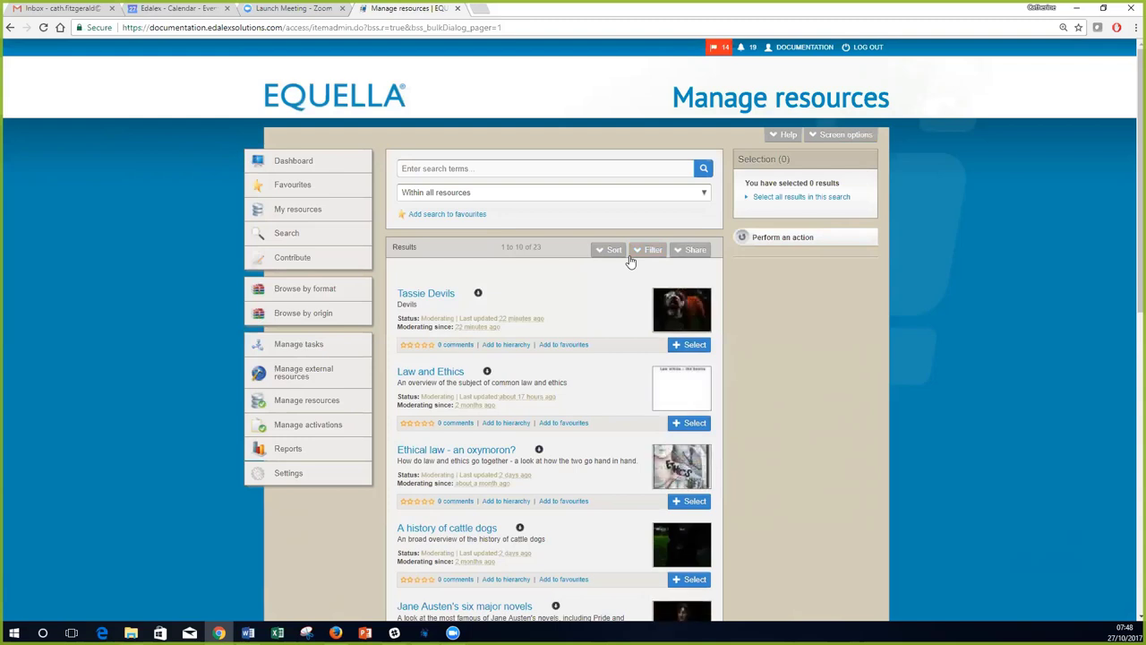
# Switch to Gmail and review the Notifications email about a rejected resource reaching the Validate content task, then return to EQUELLA.
pyautogui.hotkey('ctrl', '1')
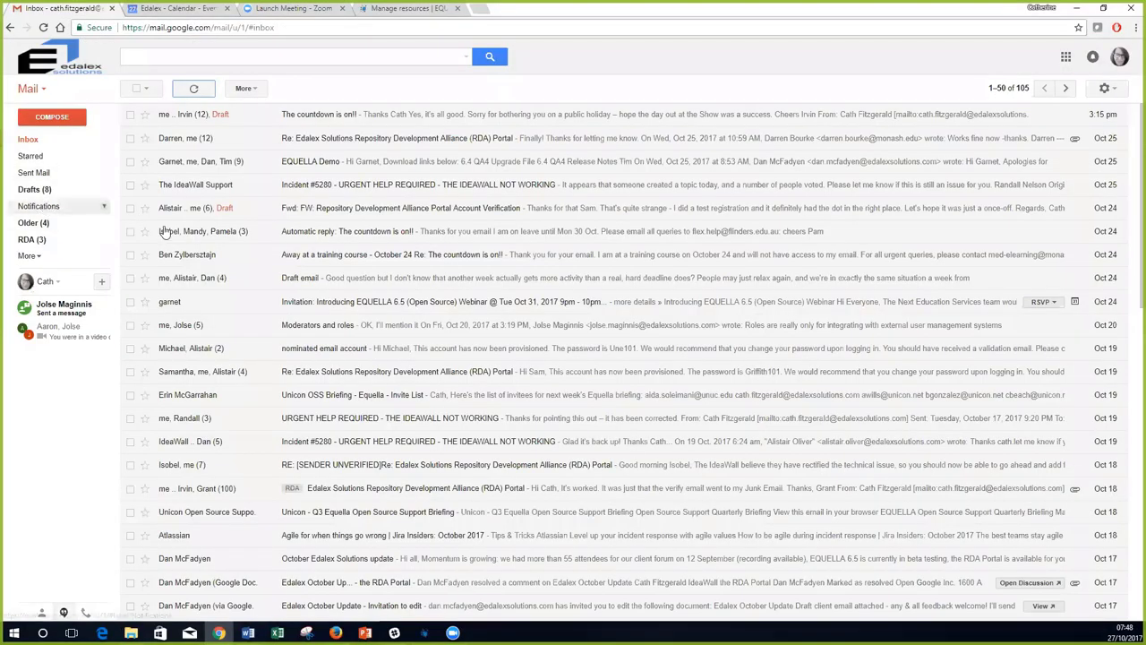
pyautogui.click(52, 207)
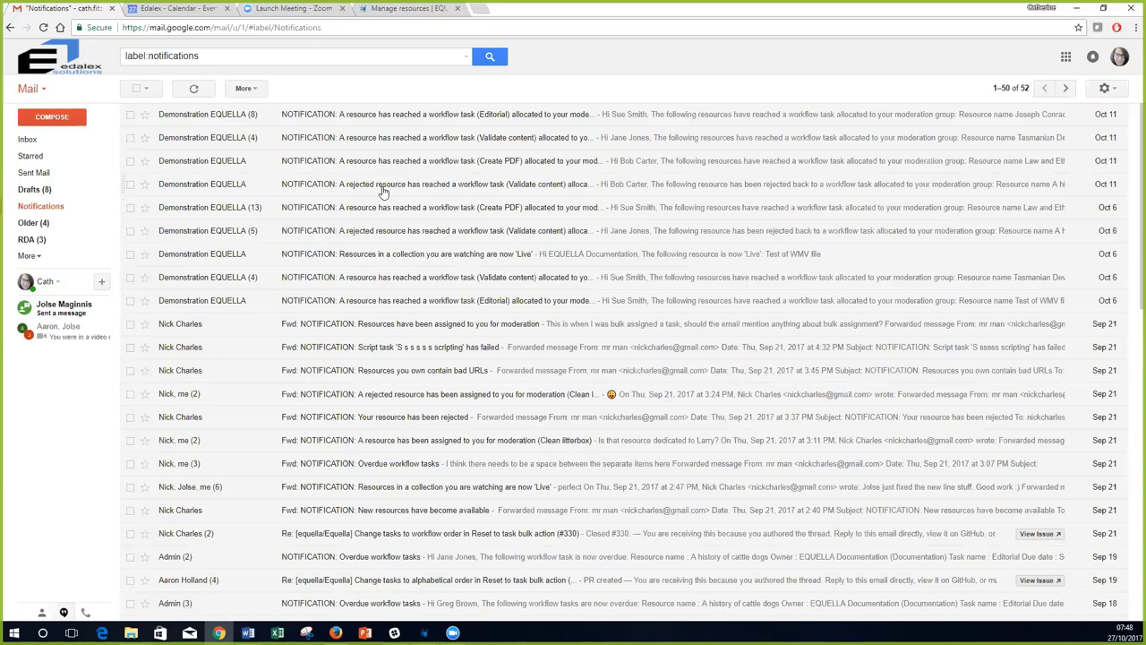
pyautogui.click(510, 186)
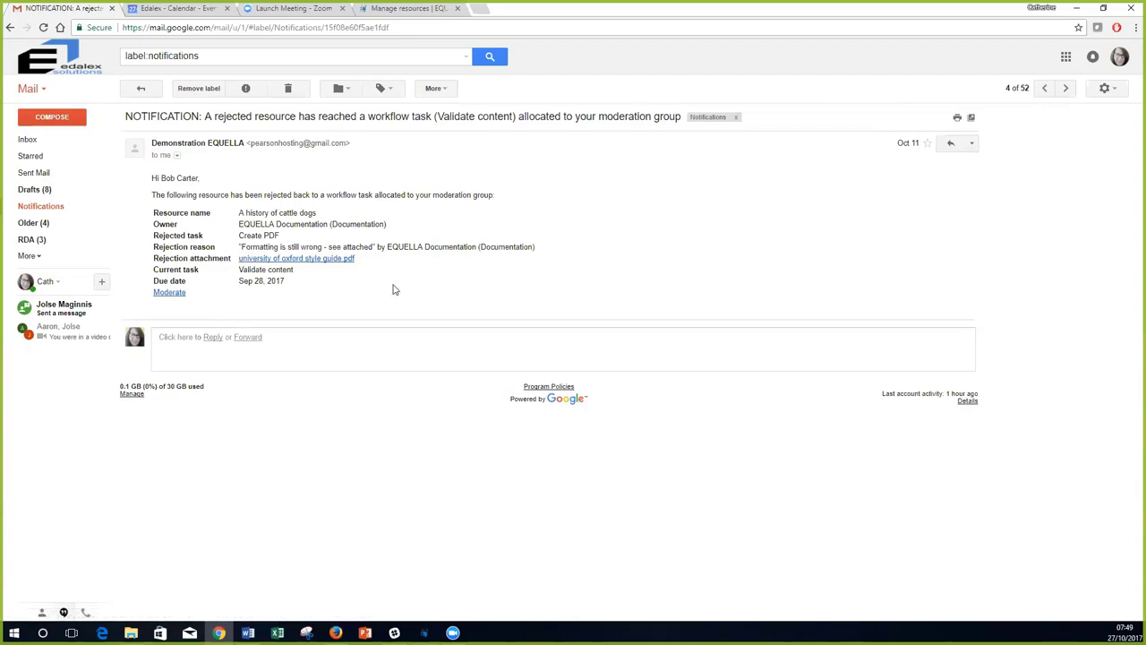
pyautogui.click(10, 27)
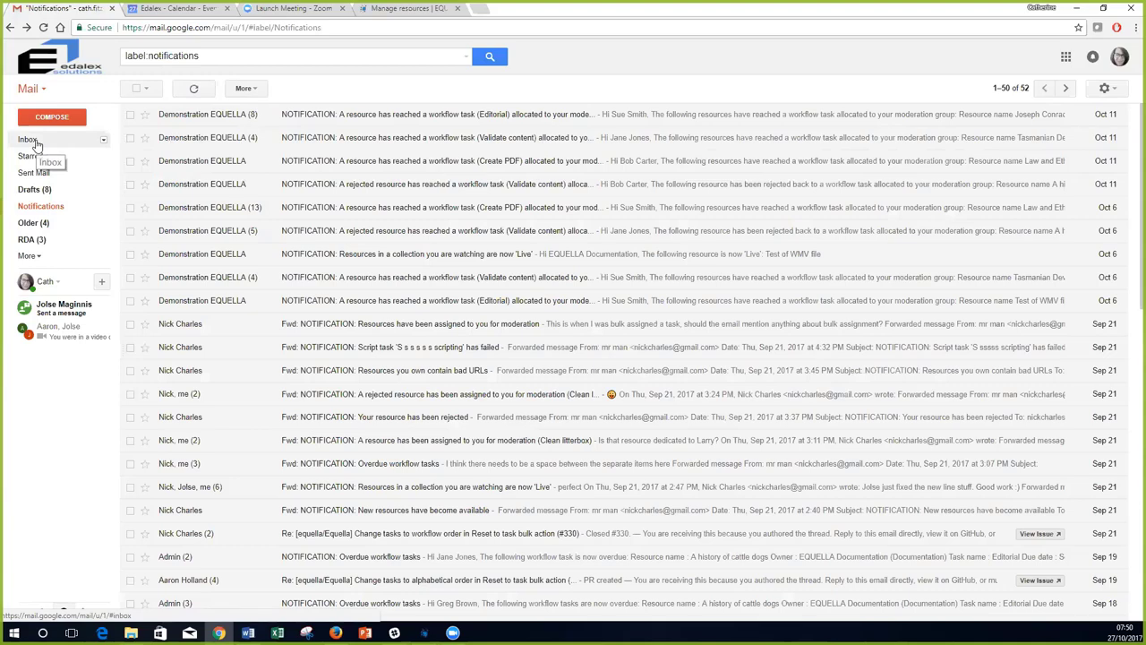
pyautogui.click(408, 9)
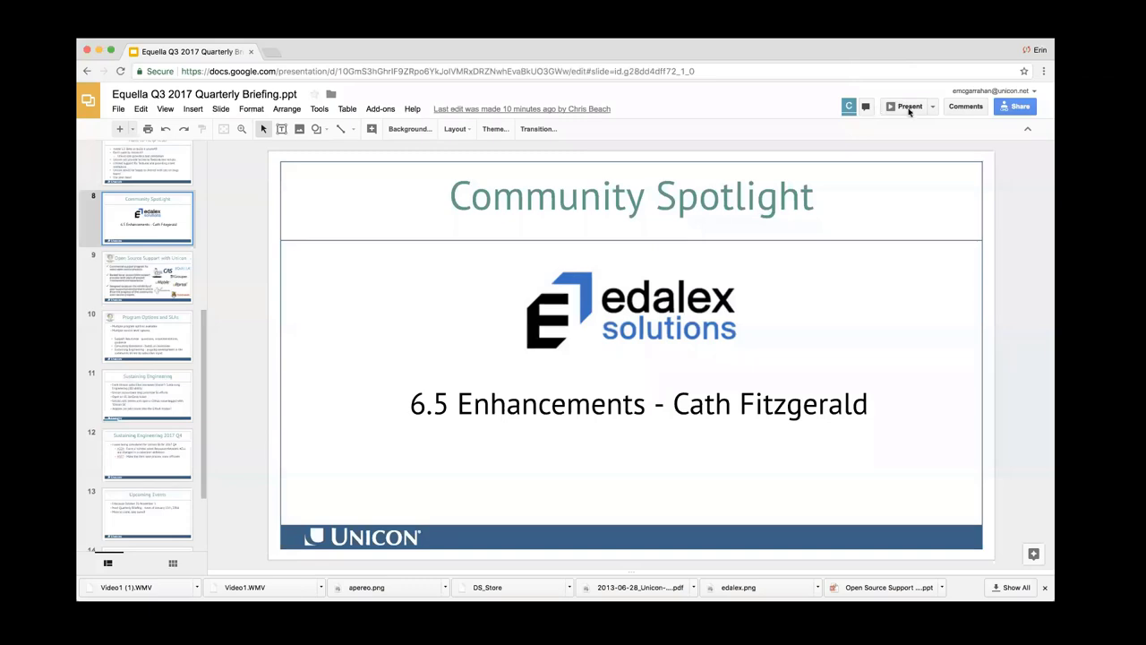
# Present the Equella Q3 2017 Quarterly Briefing from the Community Spotlight slide and advance to Open Source Support with Unicon.
pyautogui.click(910, 106)
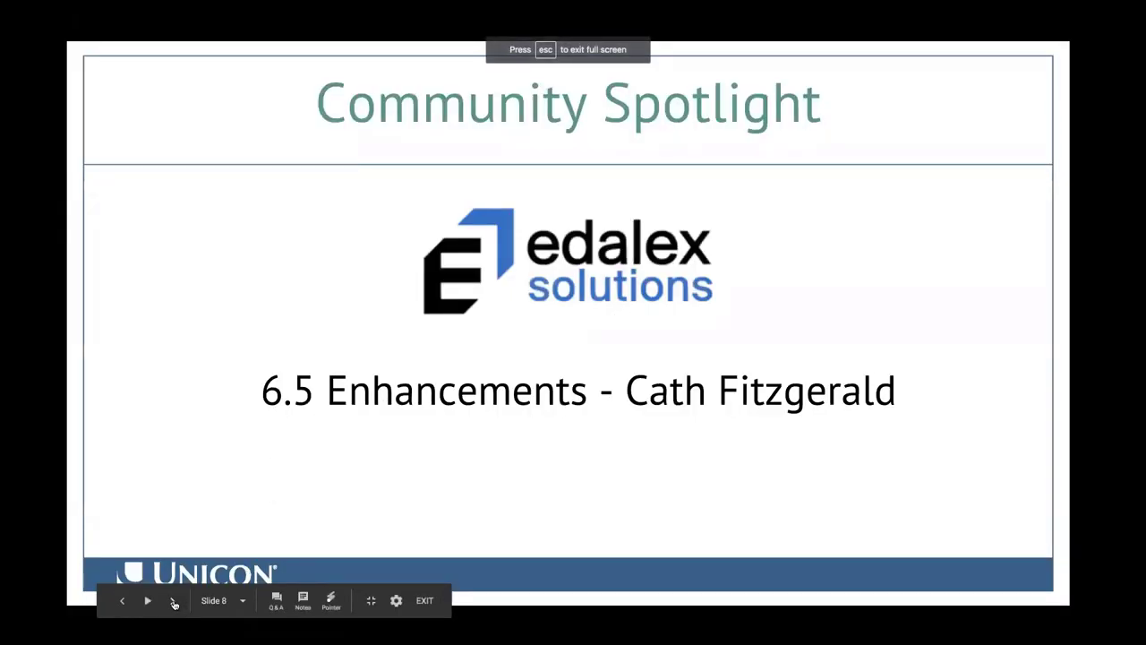
pyautogui.click(173, 602)
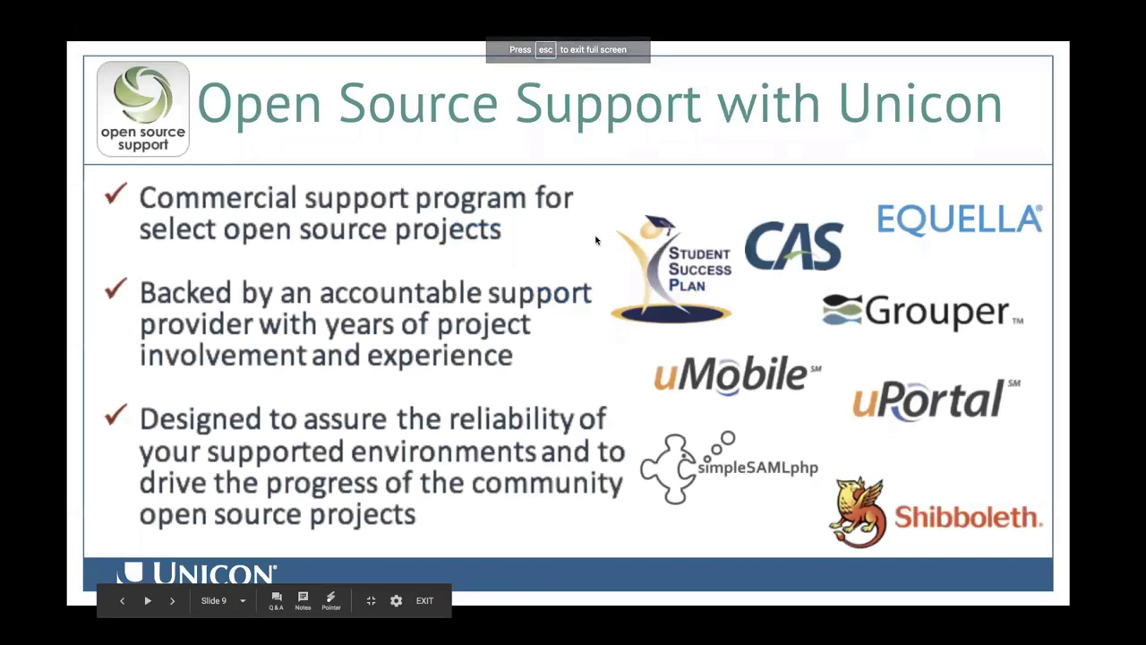